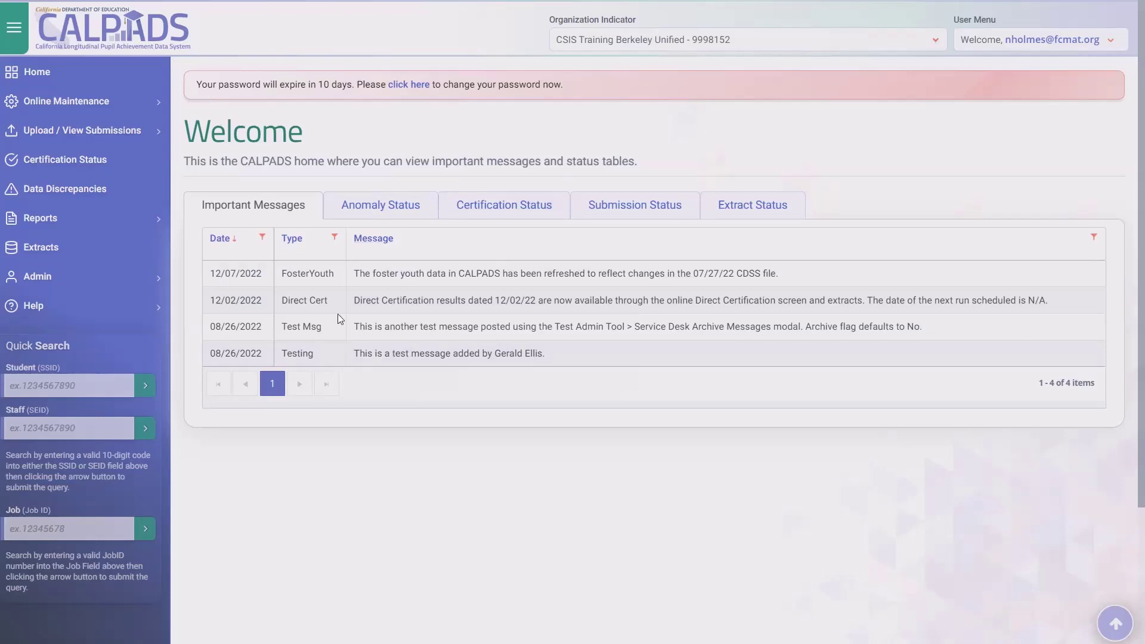
Collapse and restore the navigation sidebar, and expand its Reports section
left_click(84, 220)
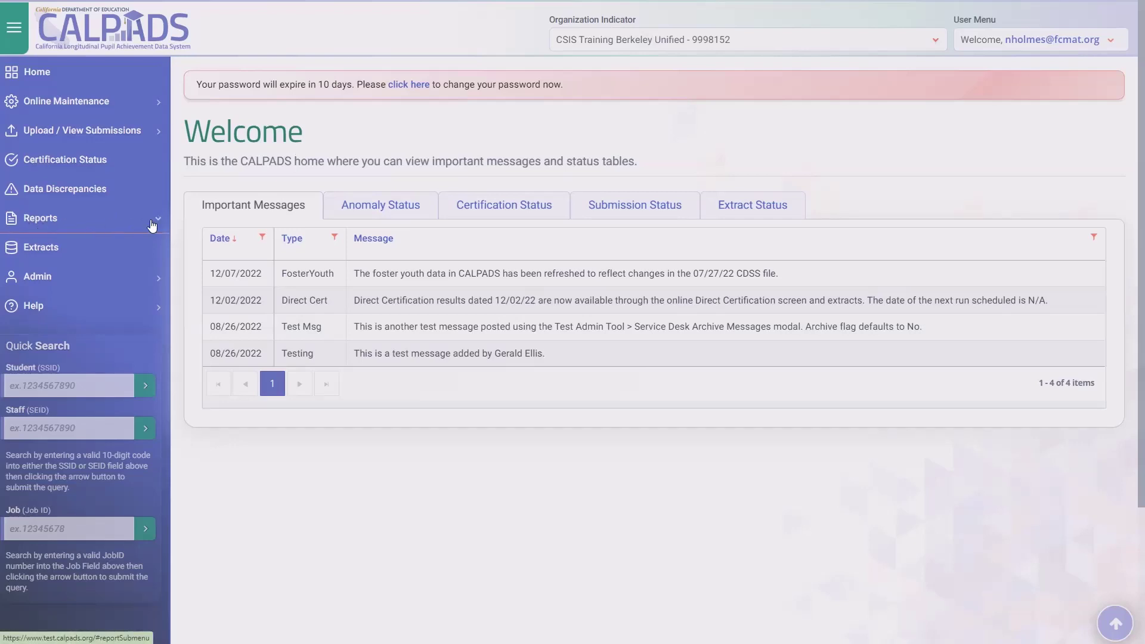
left_click(17, 31)
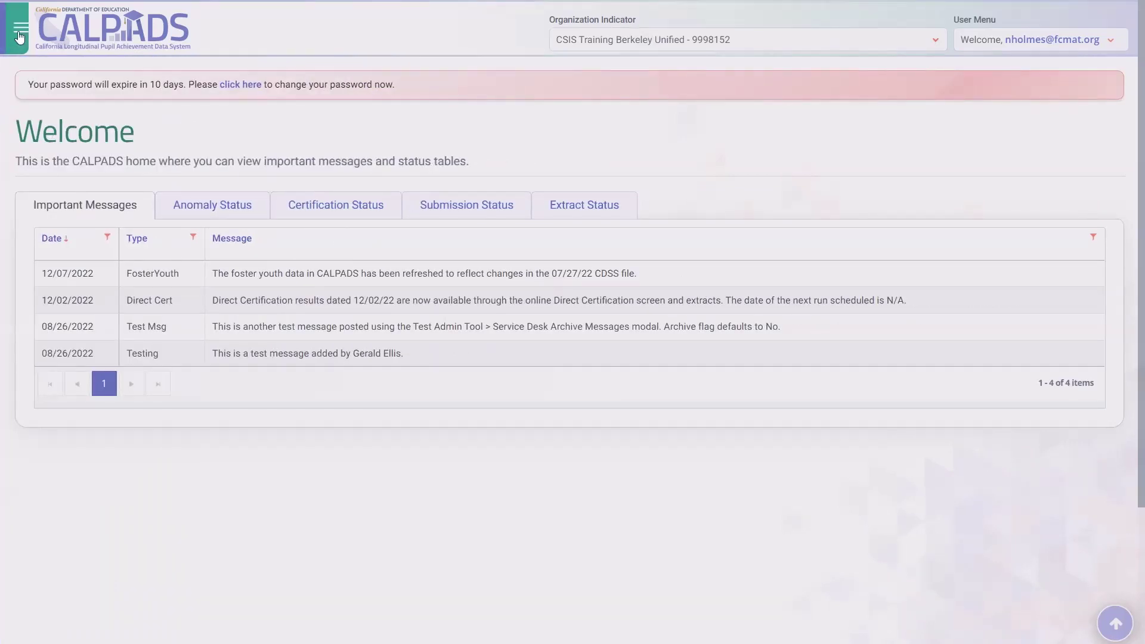
left_click(18, 36)
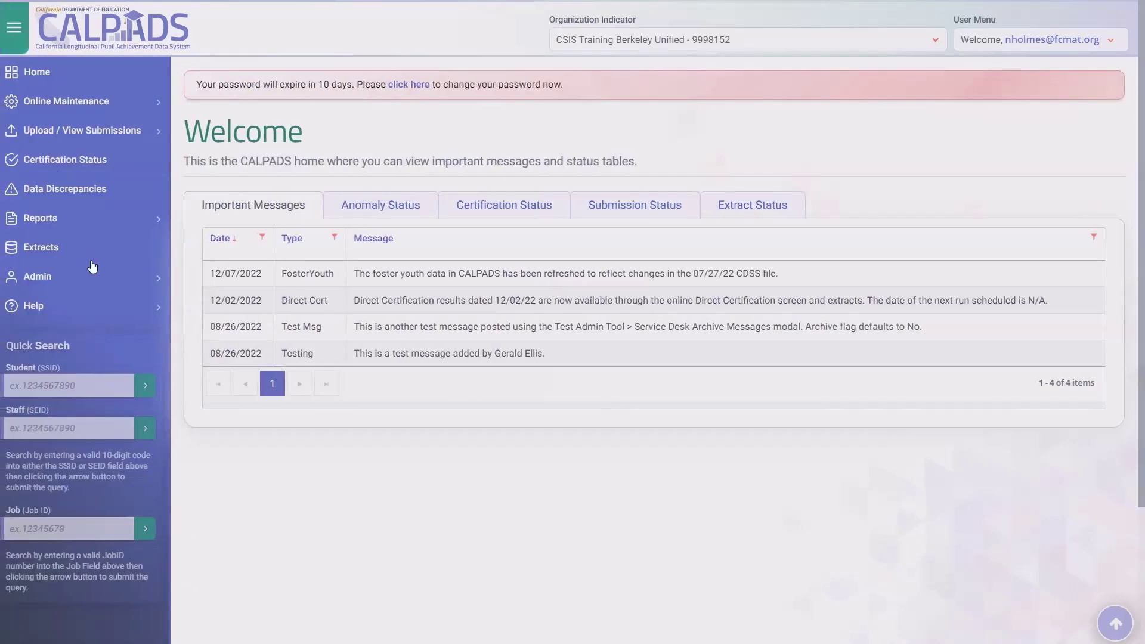
left_click(107, 232)
left_click(156, 223)
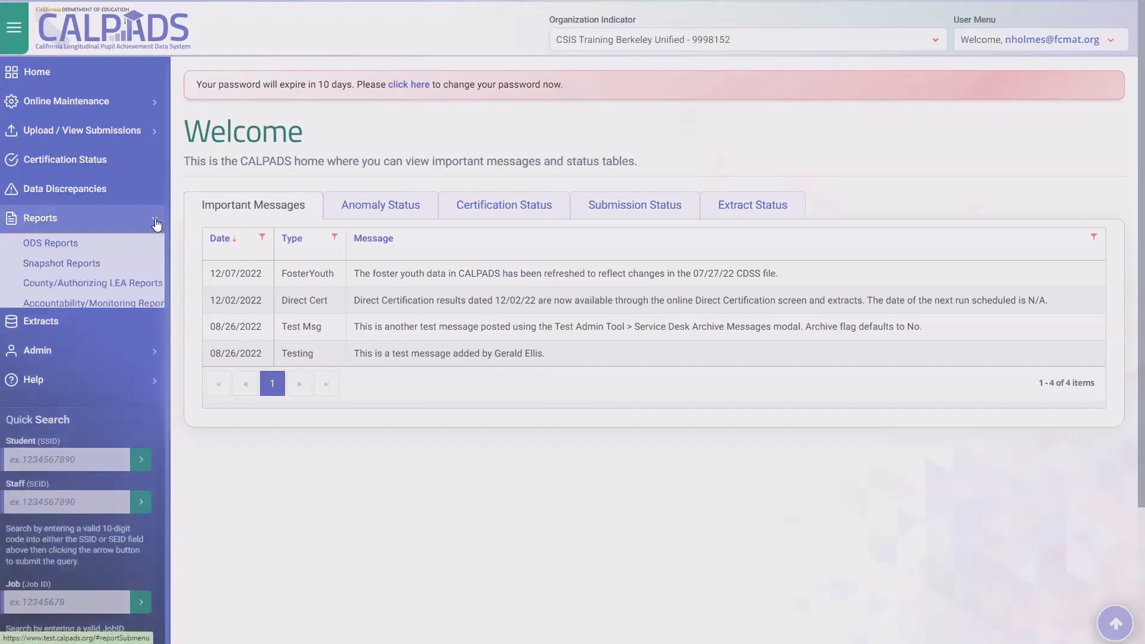
Open the Snapshot Reports page and highlight the as-of date line beneath its heading
left_click(93, 243)
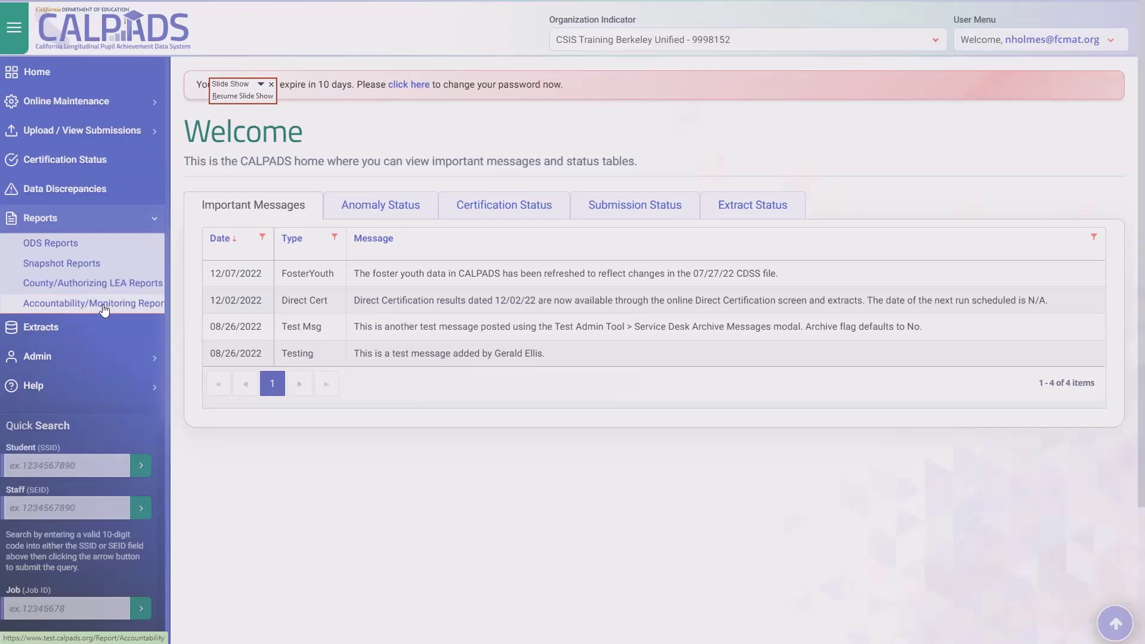
left_click(62, 265)
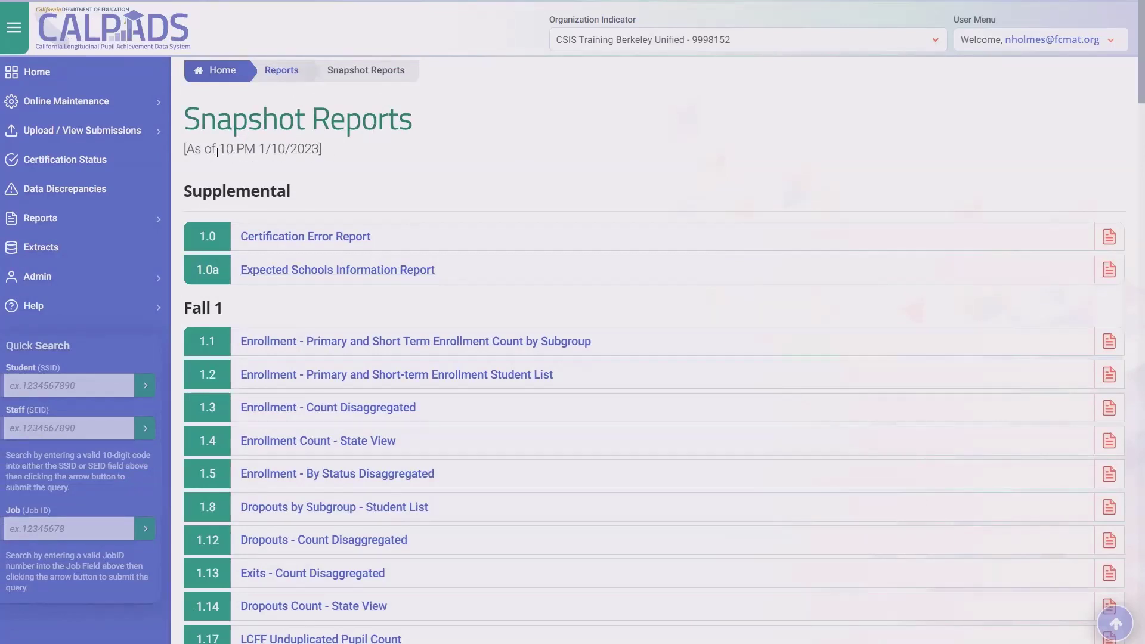
left_click_drag(182, 149, 335, 152)
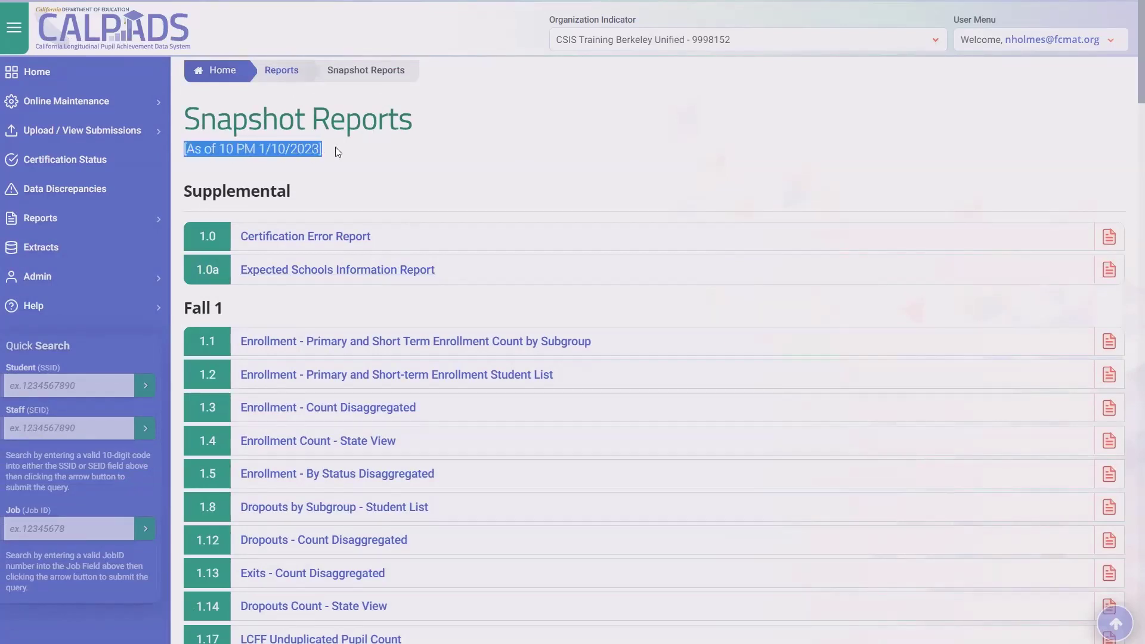
left_click(338, 149)
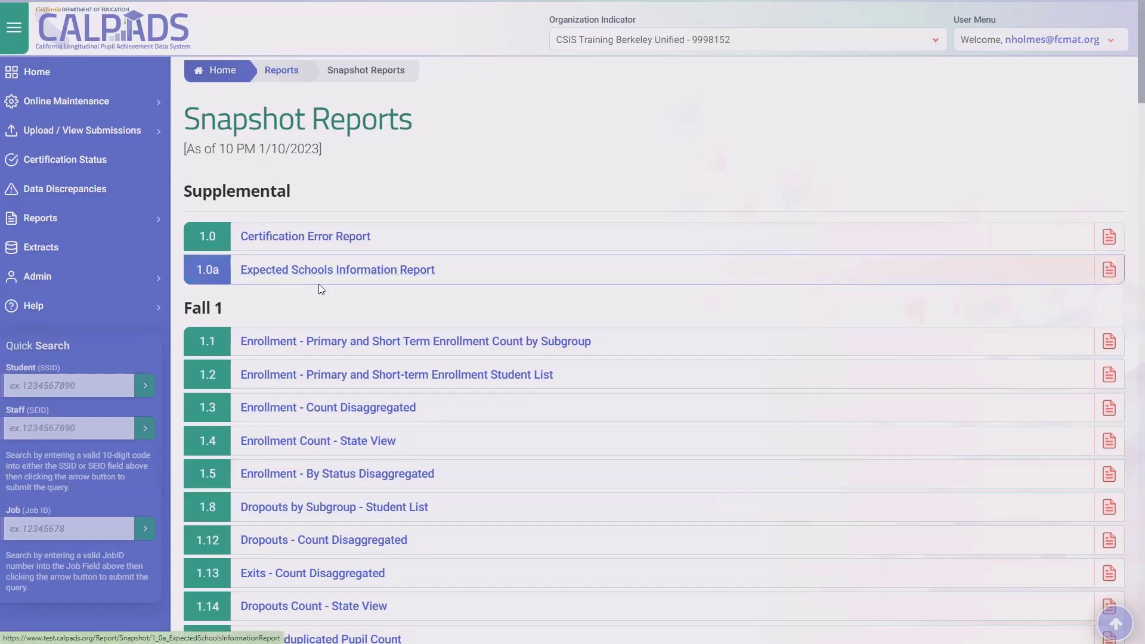
Look through the snapshot reports grouped by submission, from Supplemental and Fall 1 down to EOY4, and return to the start of the list
scroll(321, 290, "down", 3)
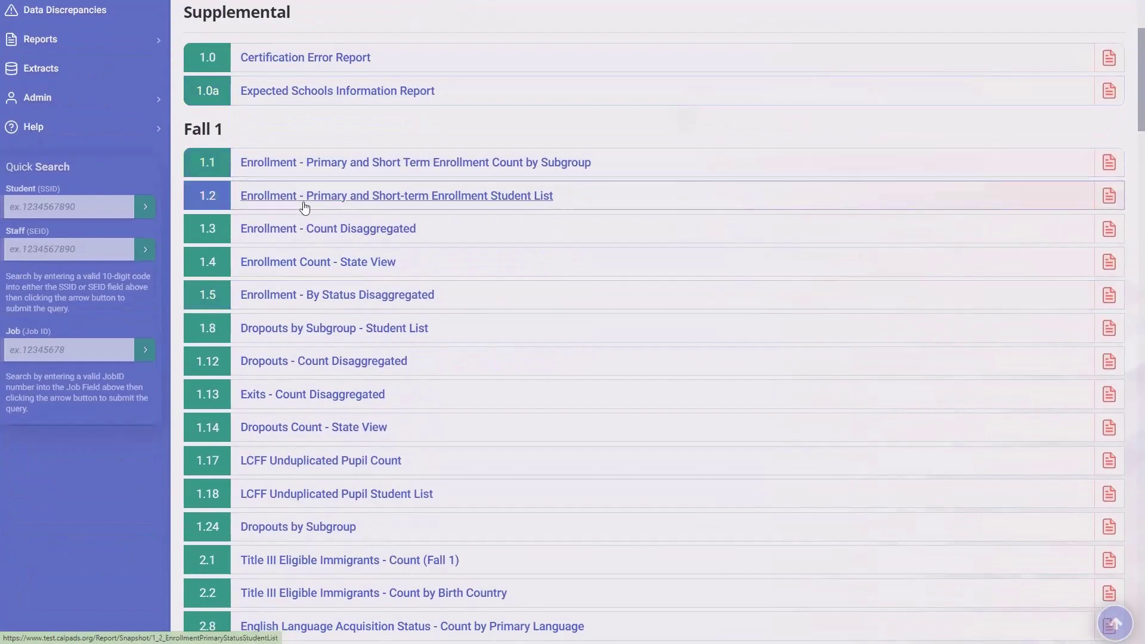
scroll(298, 179, "down", 1)
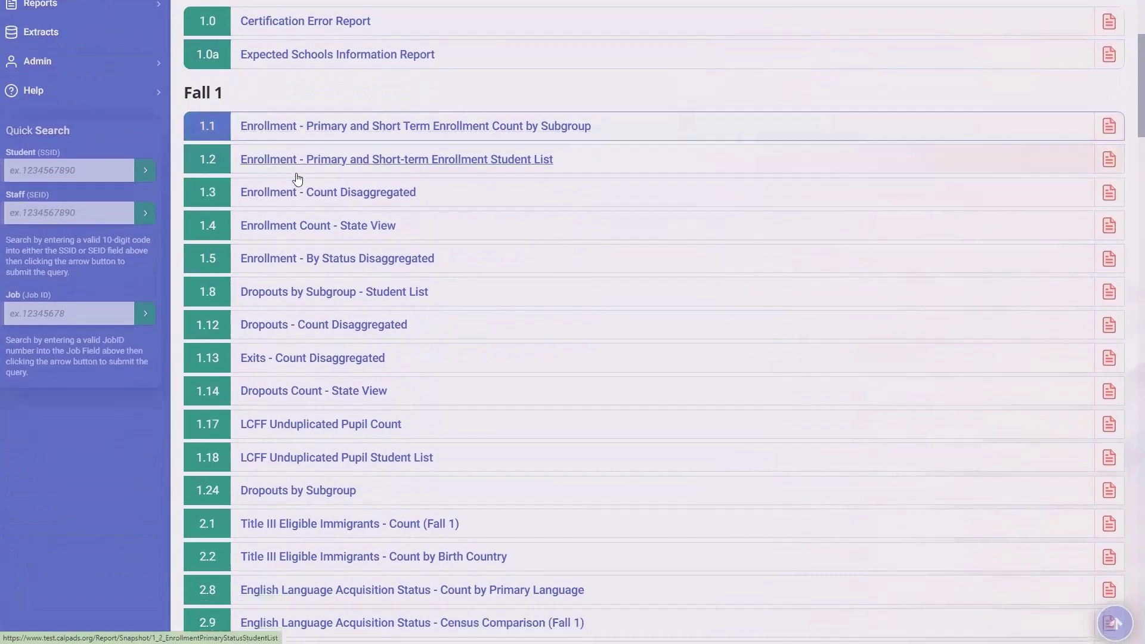
scroll(298, 179, "down", 10)
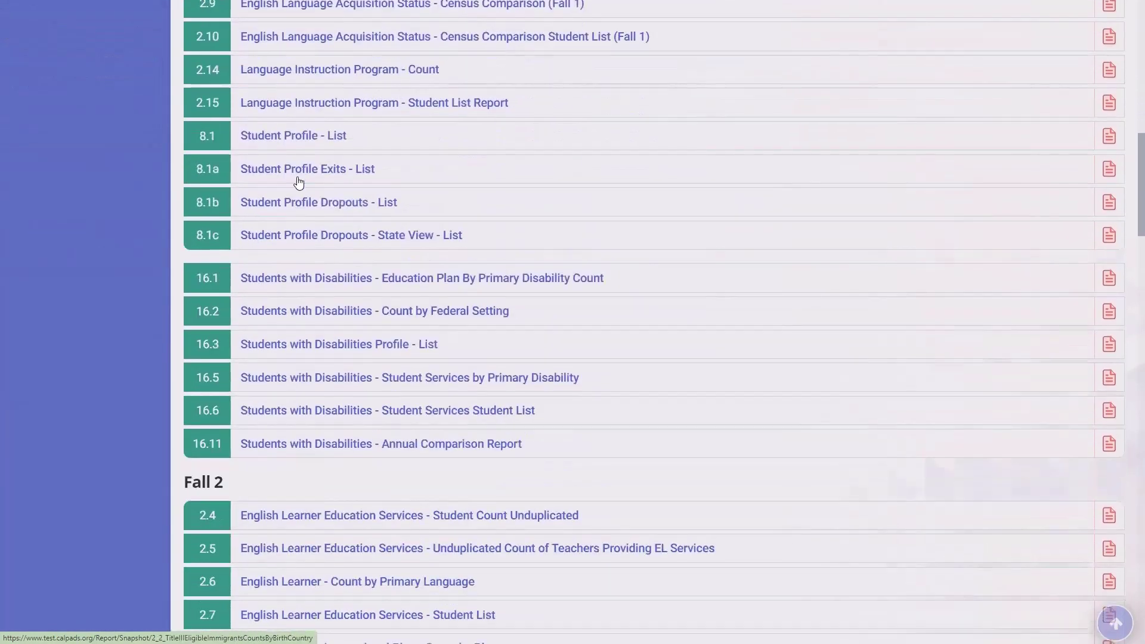
scroll(299, 182, "down", 2)
scroll(268, 194, "down", 2)
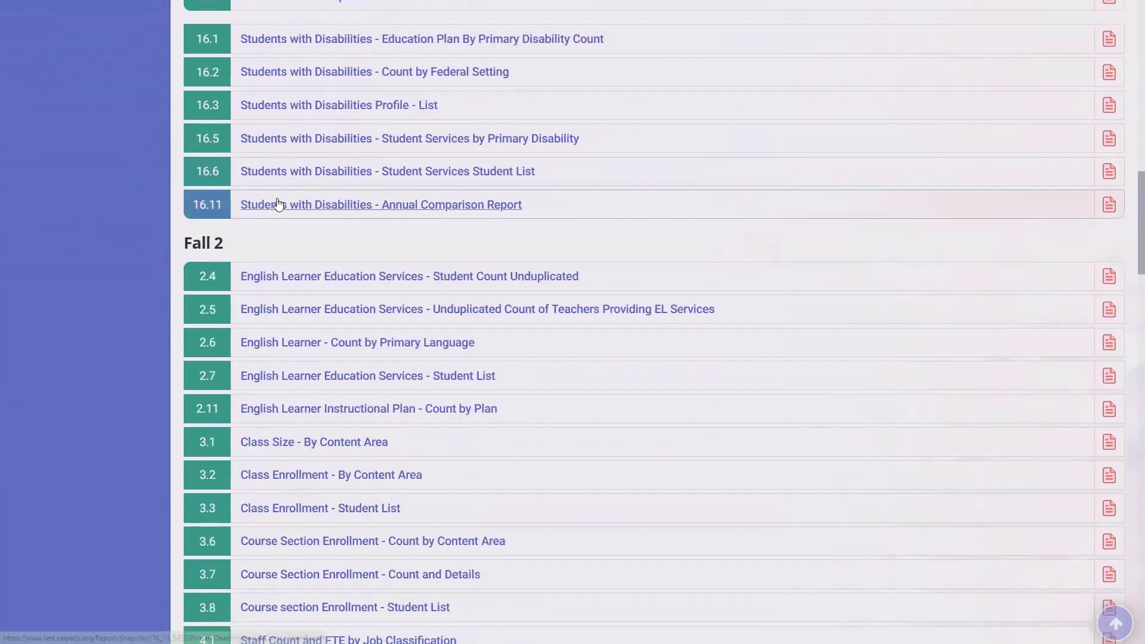
scroll(278, 204, "down", 1)
scroll(270, 200, "down", 3)
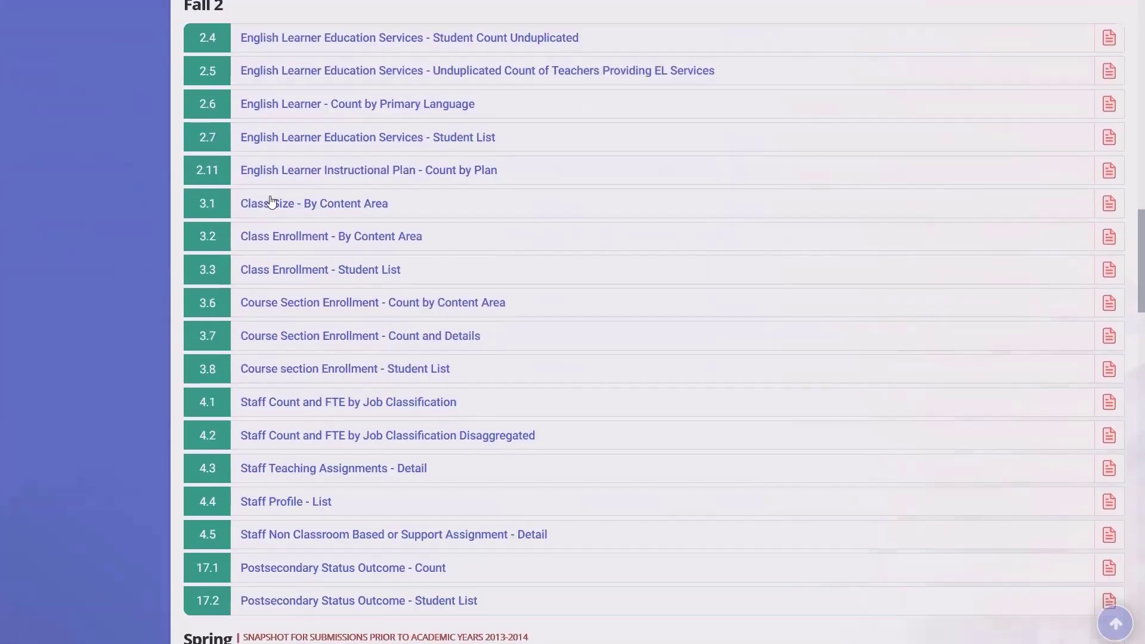
scroll(272, 201, "down", 6)
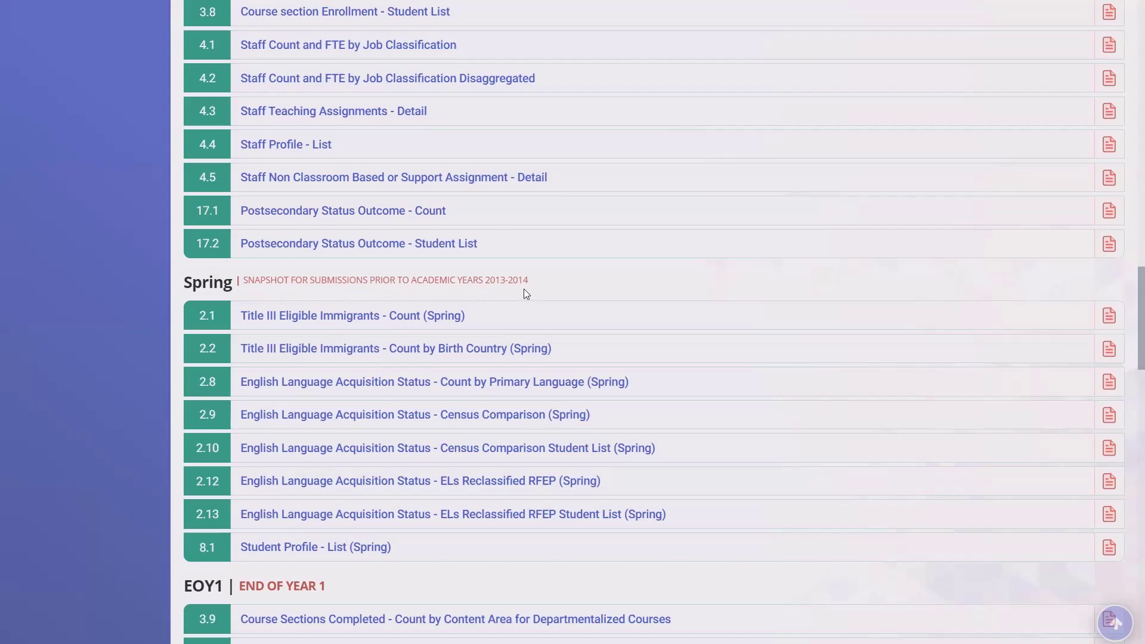
scroll(519, 295, "down", 7)
scroll(247, 363, "down", 3)
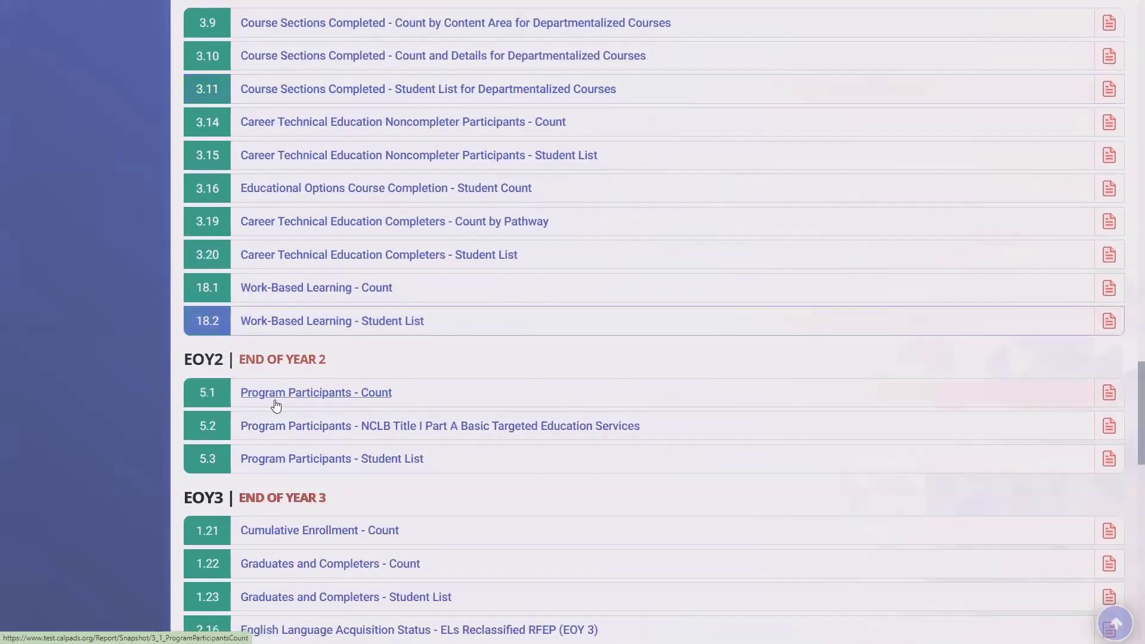
scroll(248, 388, "down", 3)
scroll(278, 352, "down", 9)
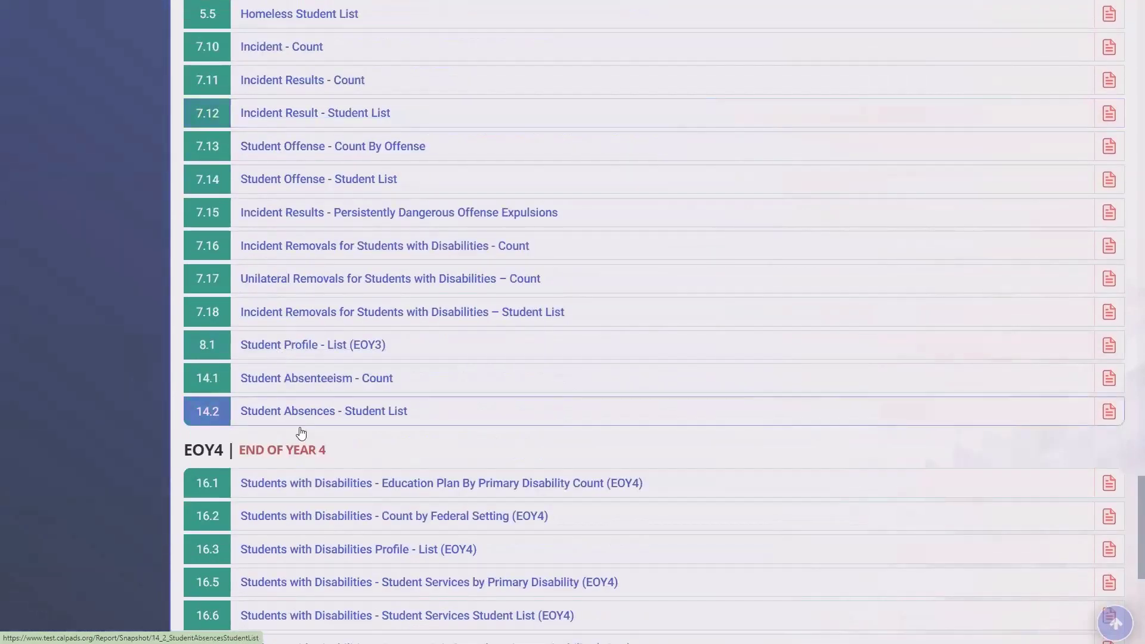
scroll(301, 432, "down", 7)
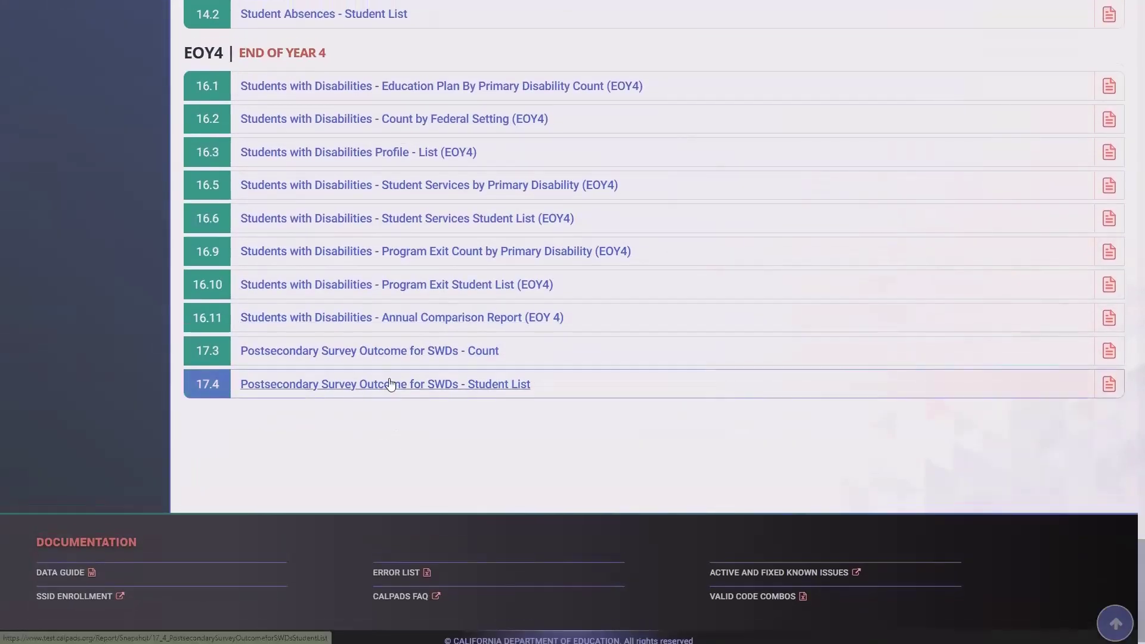
scroll(376, 382, "up", 3)
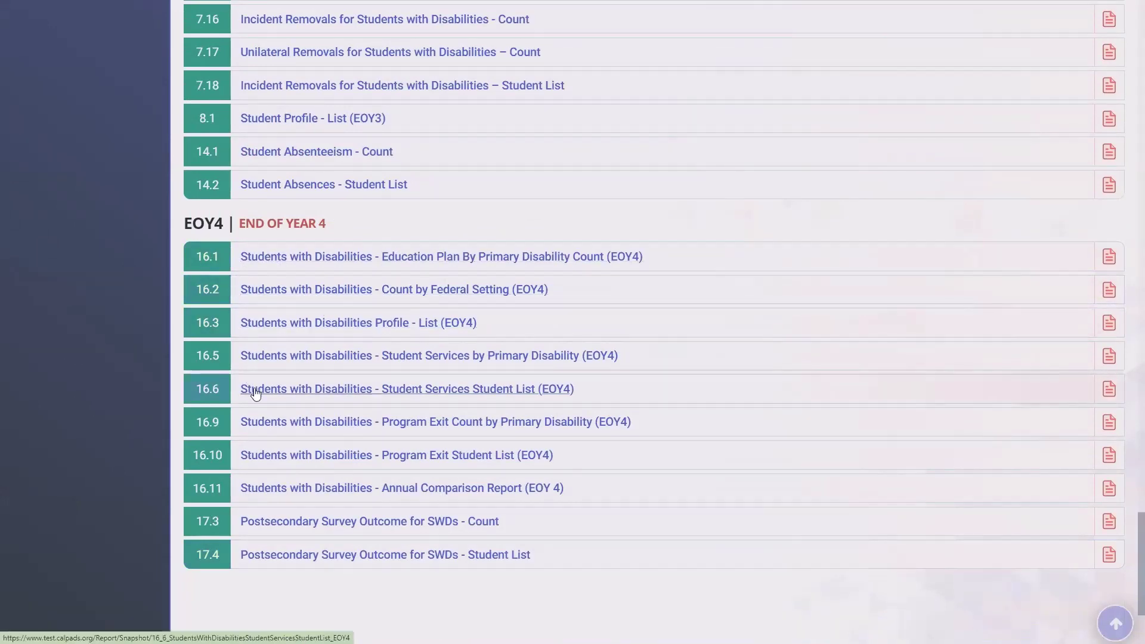
scroll(268, 453, "down", 2)
scroll(317, 463, "up", 3)
scroll(317, 467, "up", 15)
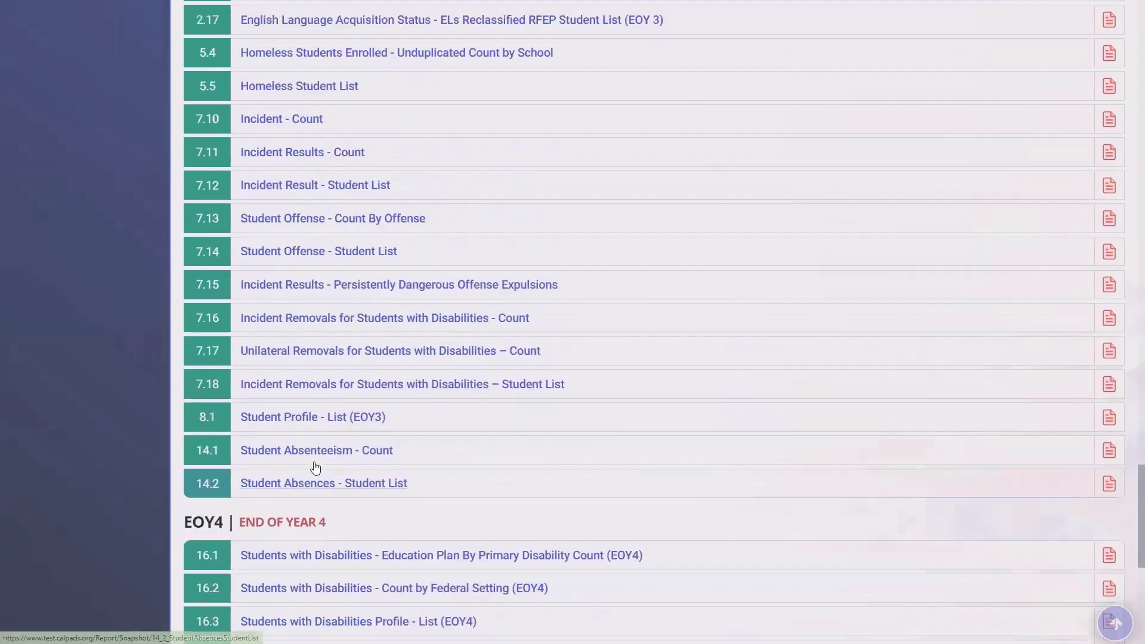
scroll(316, 467, "up", 15)
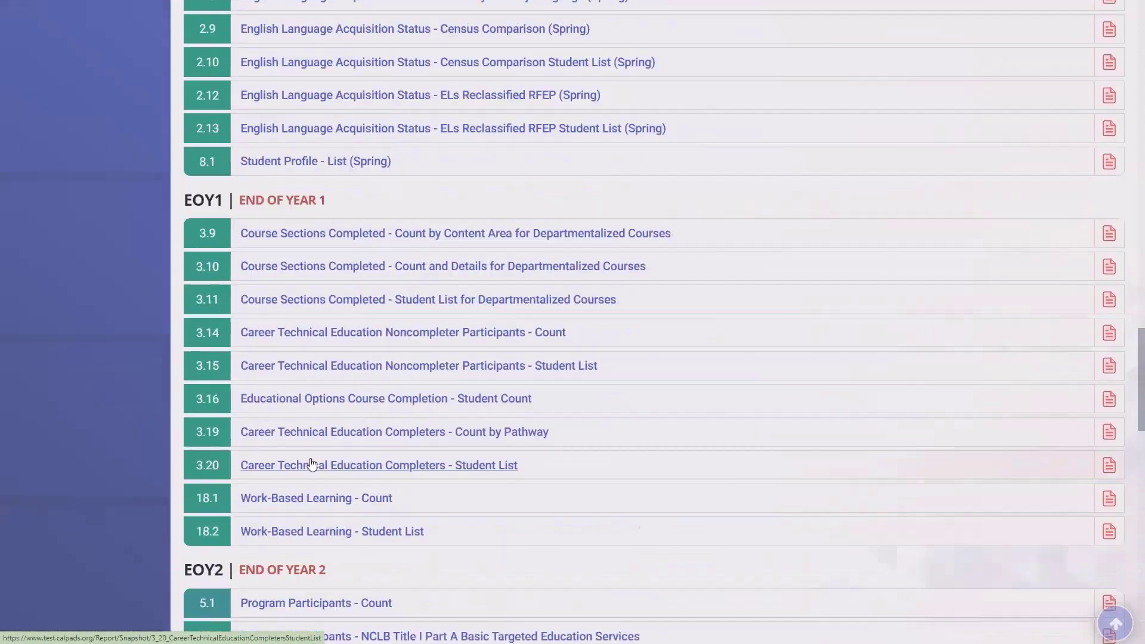
scroll(311, 461, "up", 15)
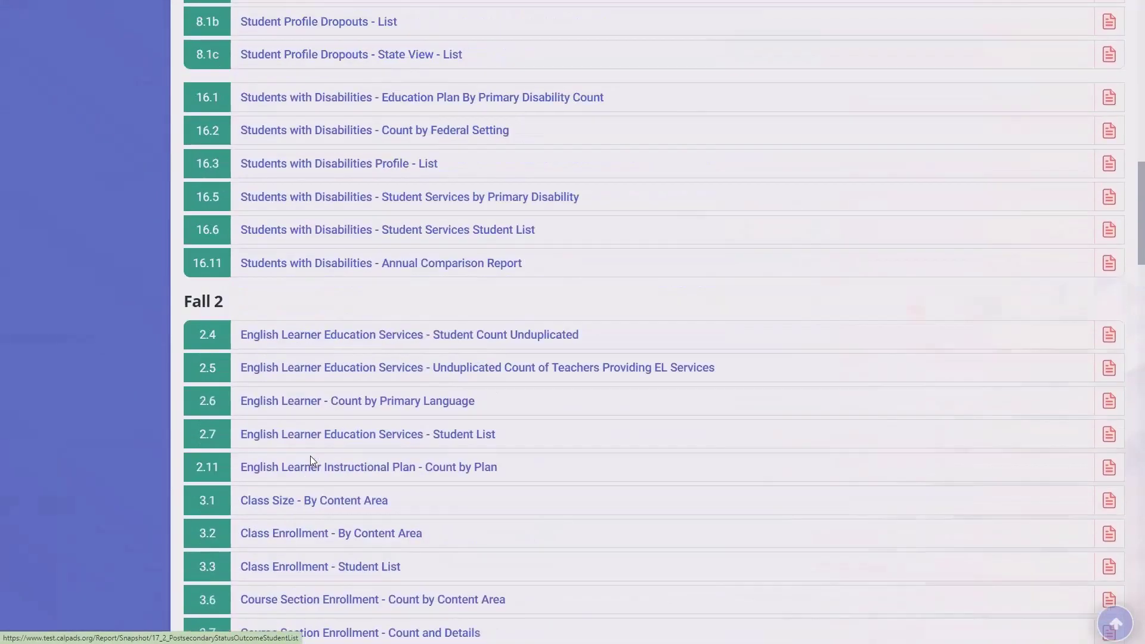
scroll(310, 459, "up", 3)
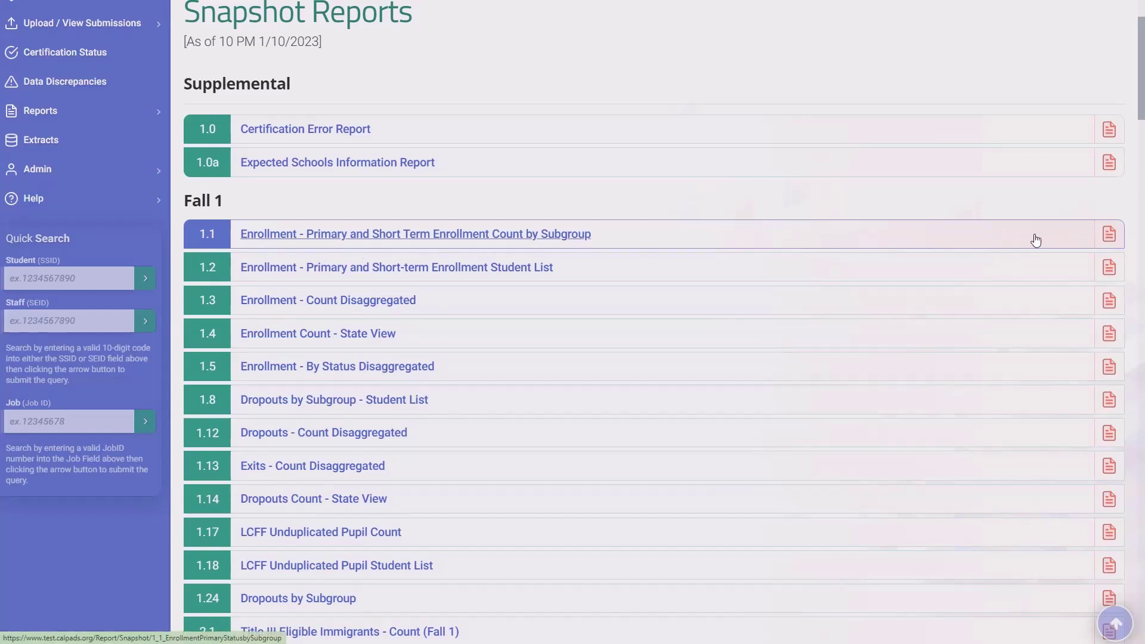
Open report 1.1, Enrollment - Primary and Short Term Enrollment Count by Subgroup, and set its academic year to 2021-2022
left_click(486, 236)
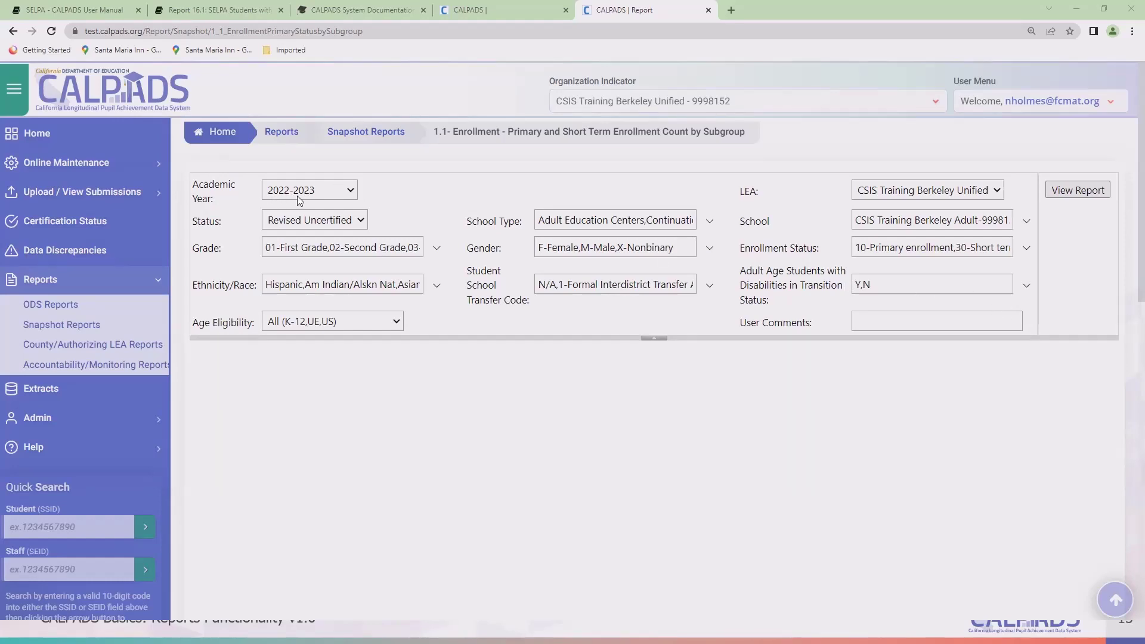
left_click(337, 193)
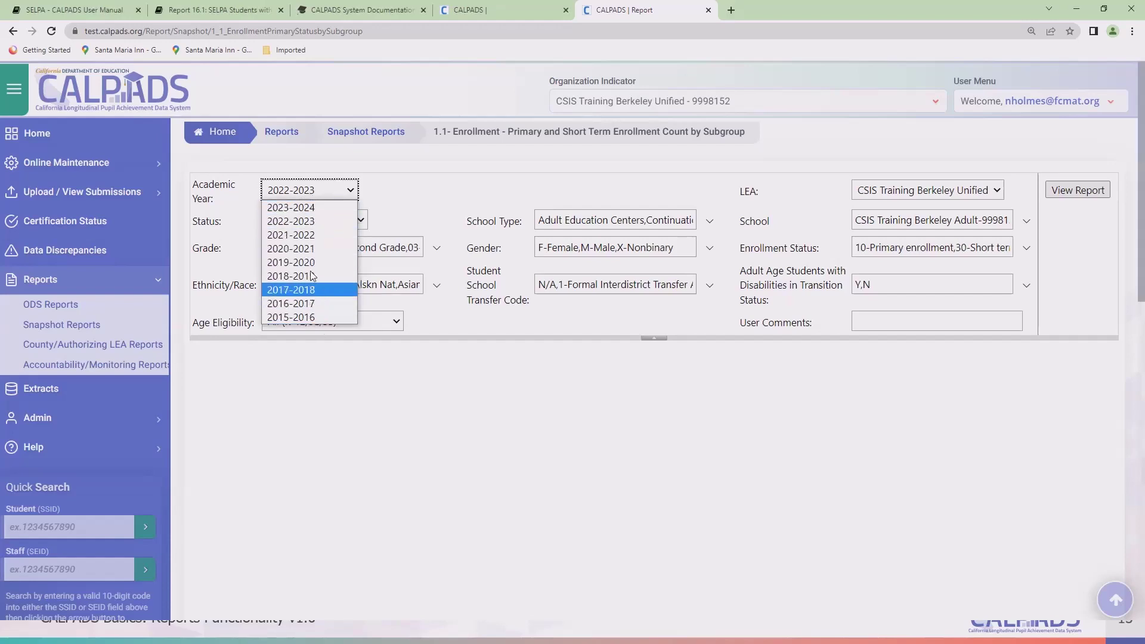
left_click(321, 235)
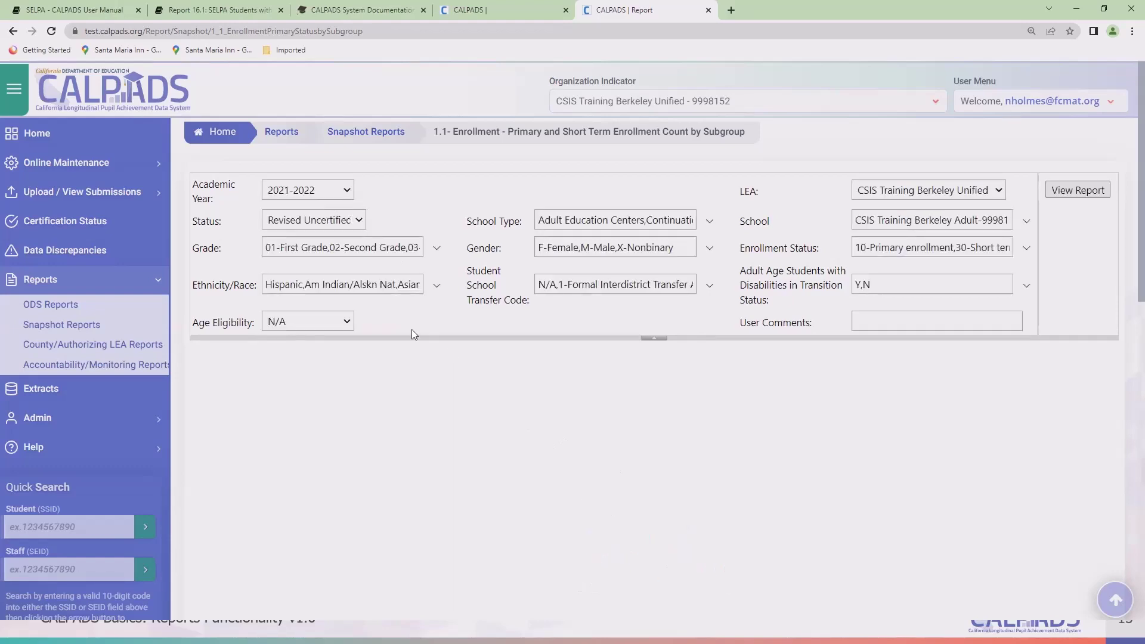
Check which Status options are available for the selected academic year
left_click(330, 220)
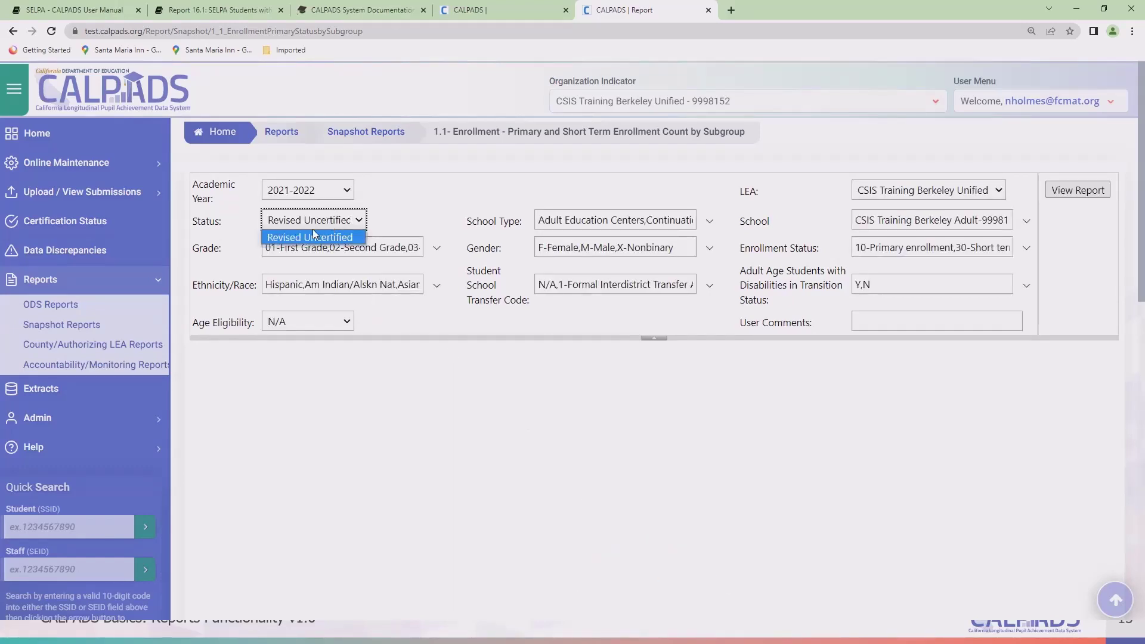
left_click(358, 226)
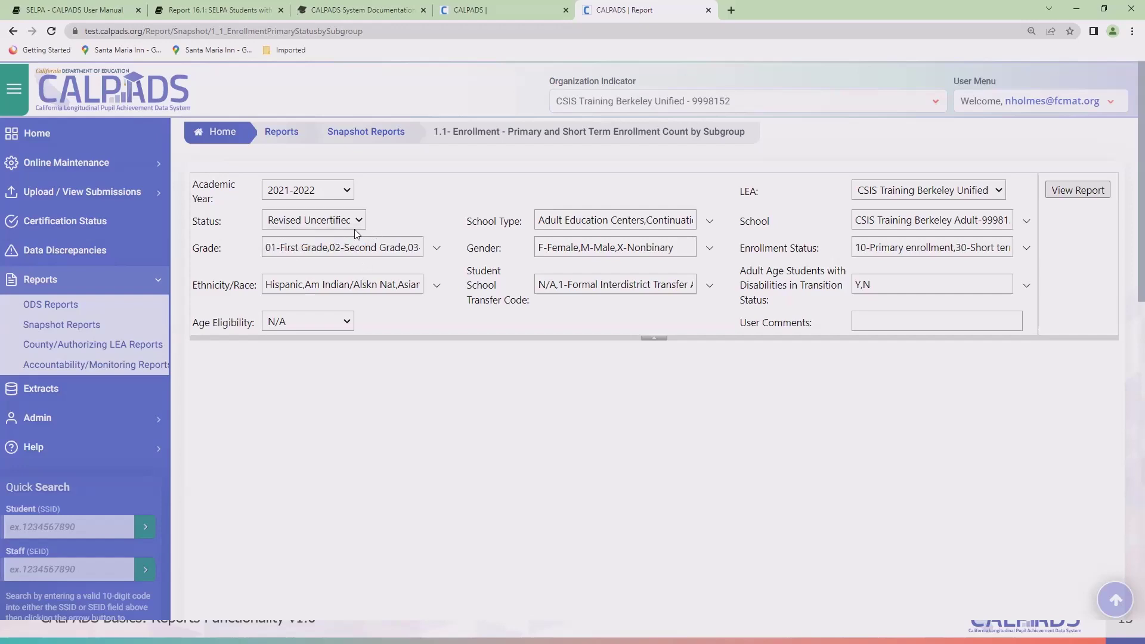
left_click(356, 224)
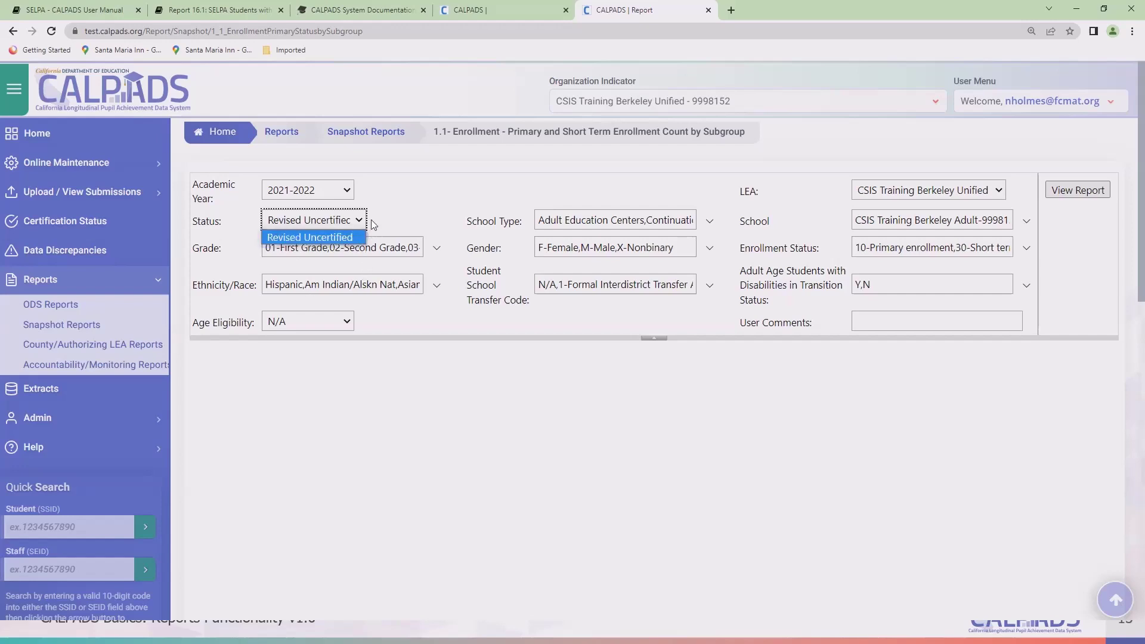
left_click(360, 222)
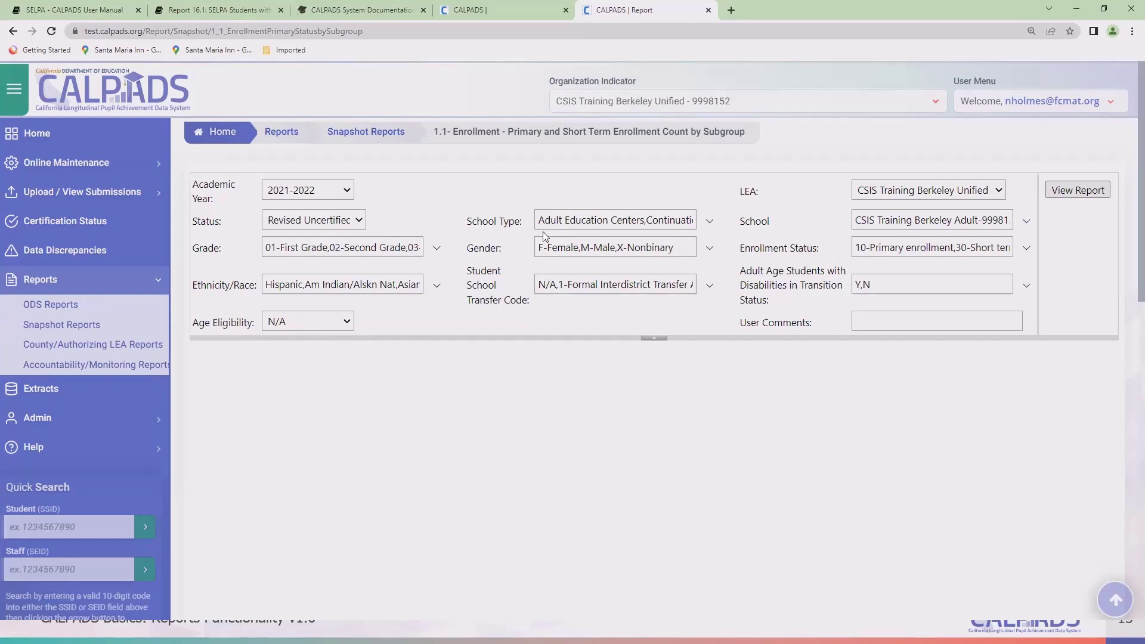
Review the choices offered by the School Type and School filters without changing them
left_click(710, 221)
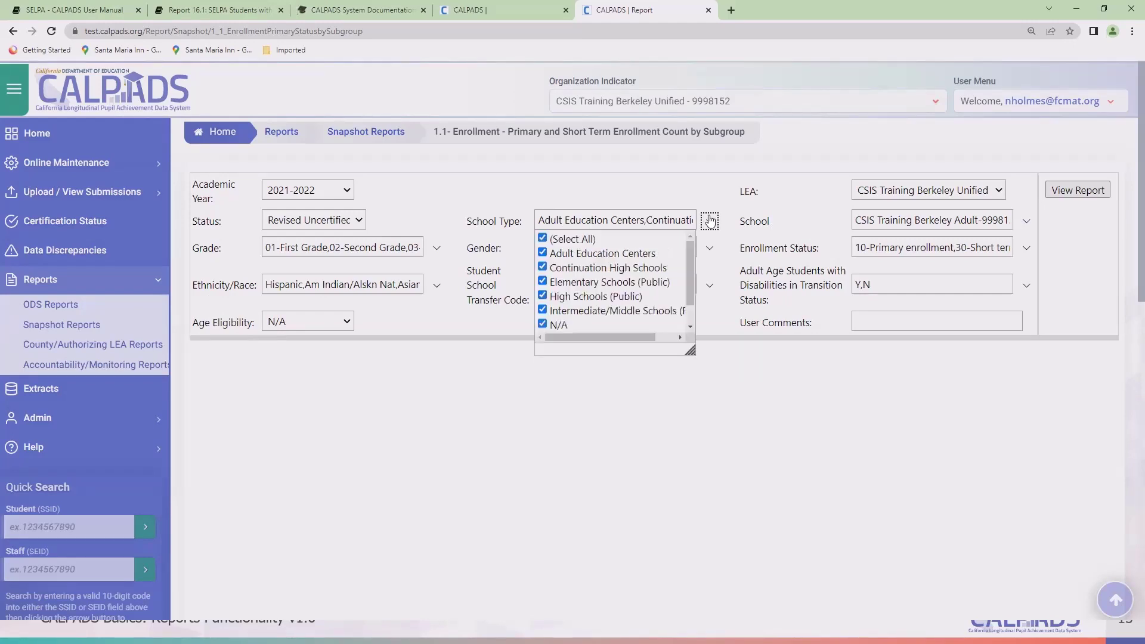
mouse_move(692, 245)
left_mouse_down()
mouse_move(692, 273)
mouse_move(687, 252)
left_mouse_up()
left_click(690, 180)
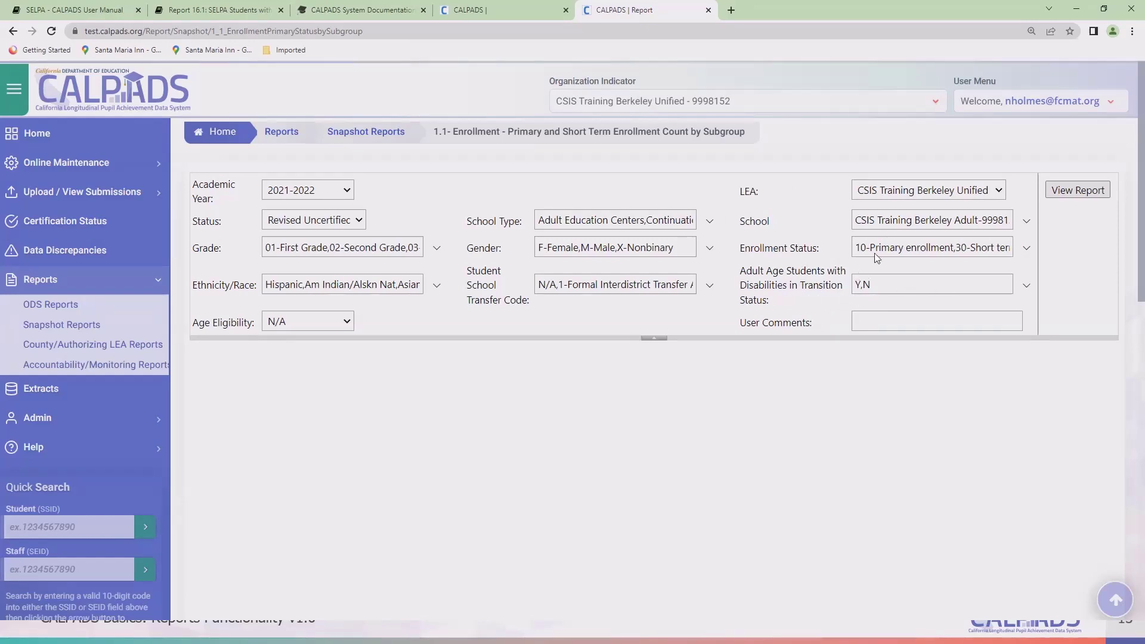
left_click(1025, 224)
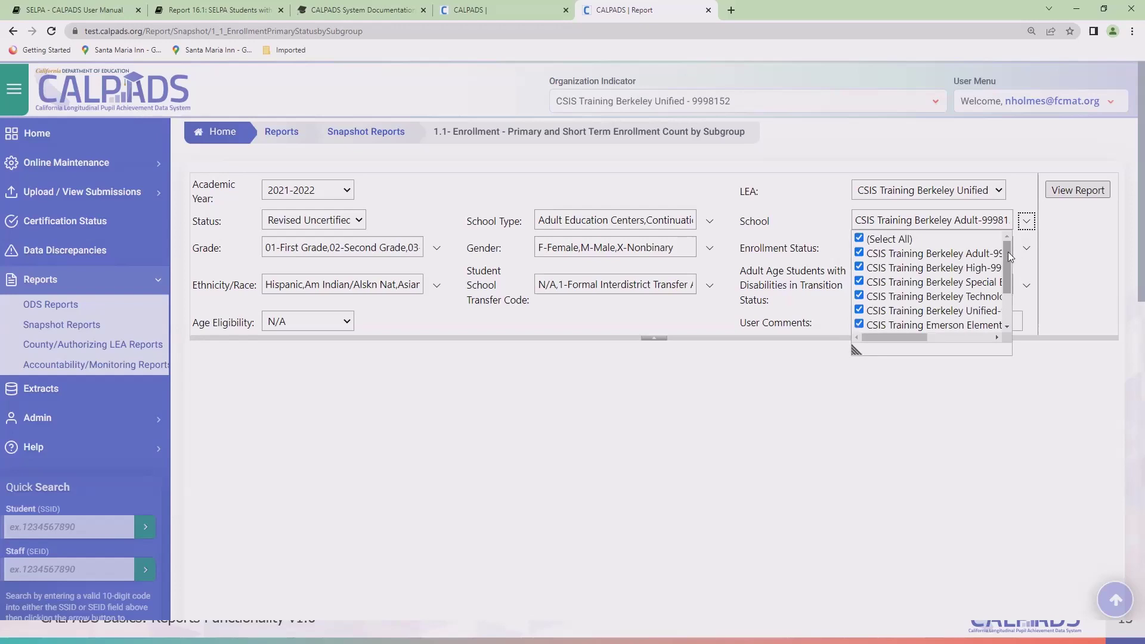
mouse_move(1008, 259)
left_mouse_down()
mouse_move(1008, 299)
mouse_move(1003, 247)
left_mouse_up()
left_click(814, 208)
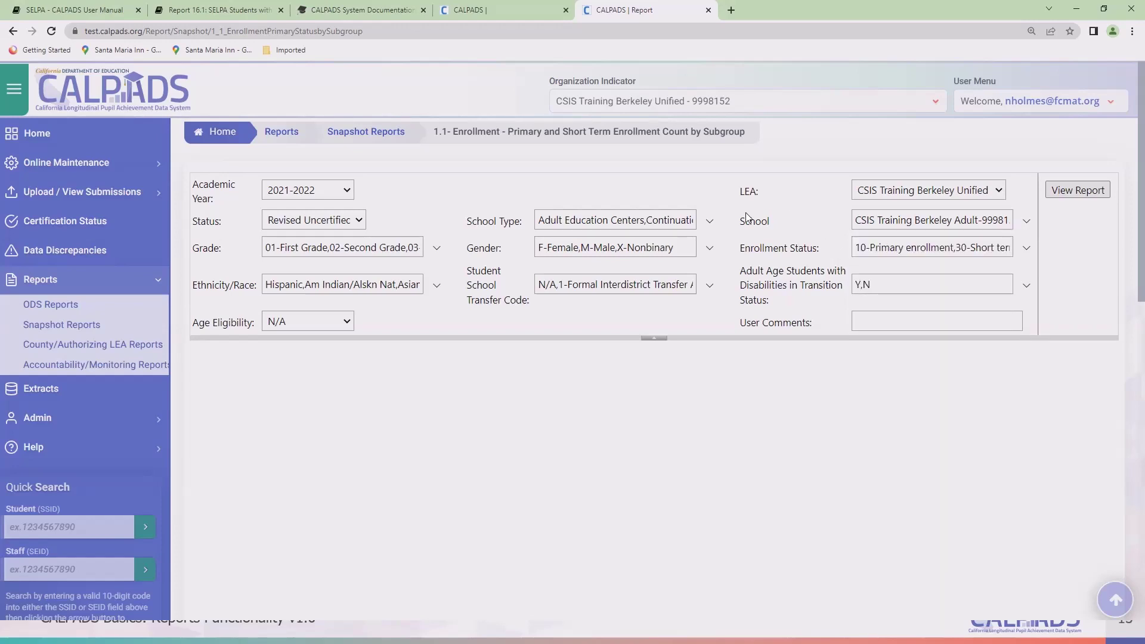
Exclude High Schools (Public) and N/A from the School Type filter
left_click(709, 221)
mouse_move(689, 258)
left_mouse_down()
mouse_move(690, 275)
mouse_move(690, 258)
left_mouse_up()
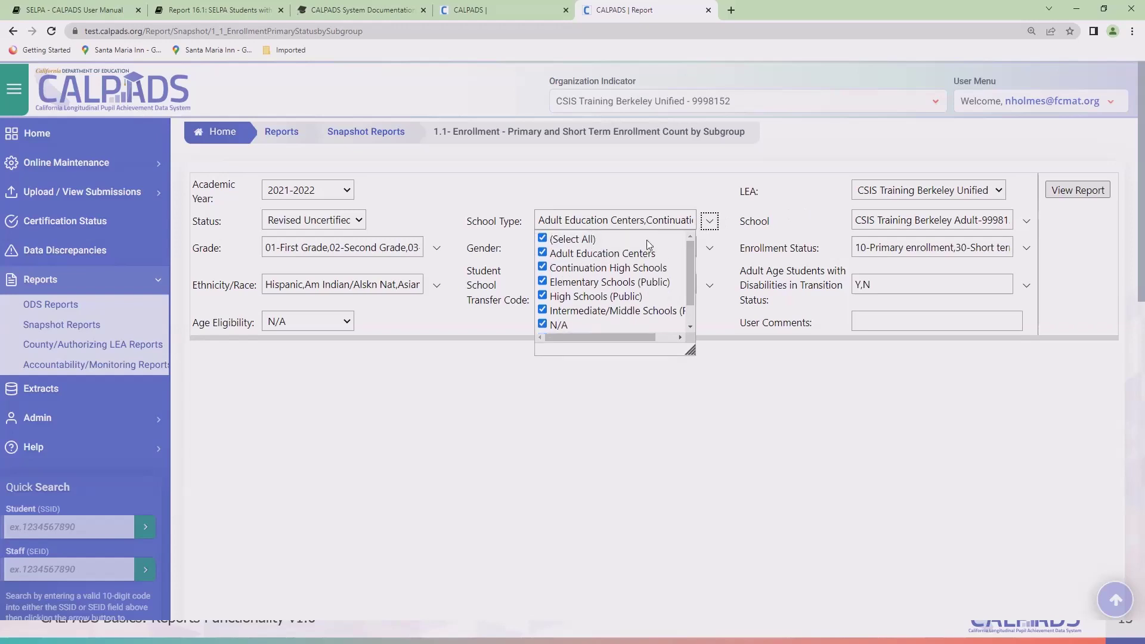
left_click(543, 296)
left_click(543, 325)
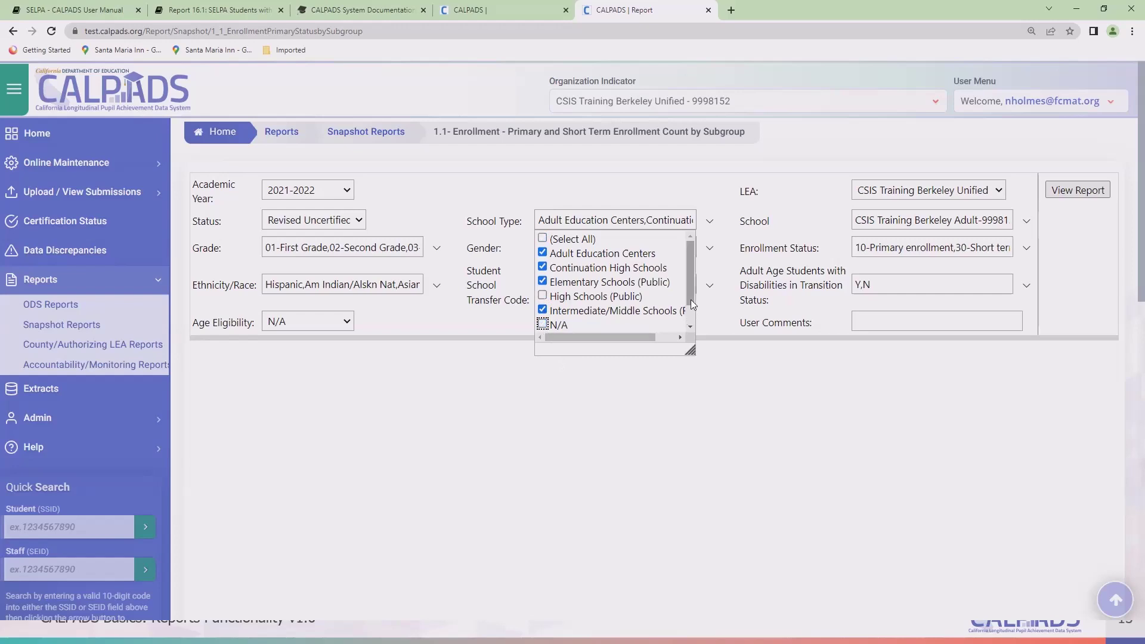
left_click_drag(691, 300, 690, 256)
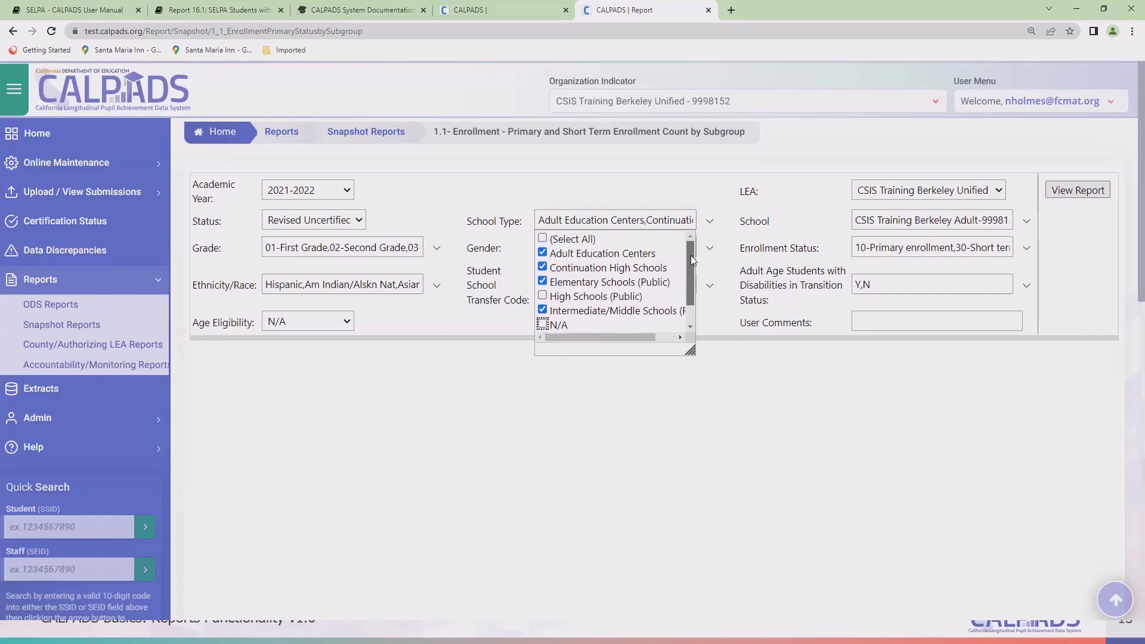
Reselect all school types in the School Type filter and generate report 1.1
left_click(551, 233)
left_click(541, 238)
left_click(719, 320)
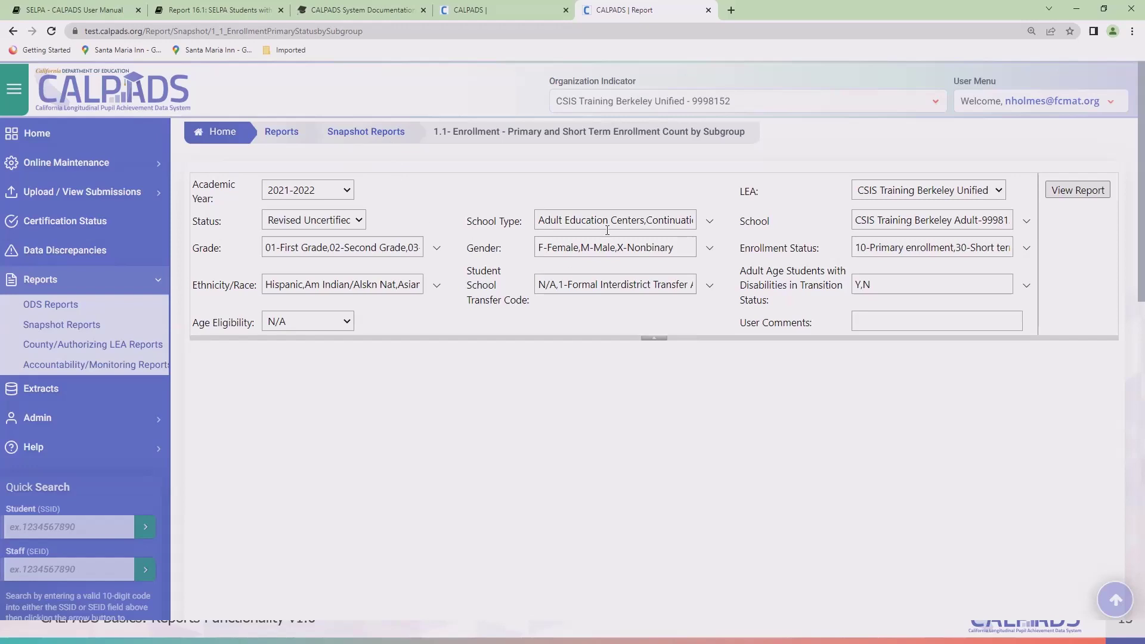
left_click(1065, 191)
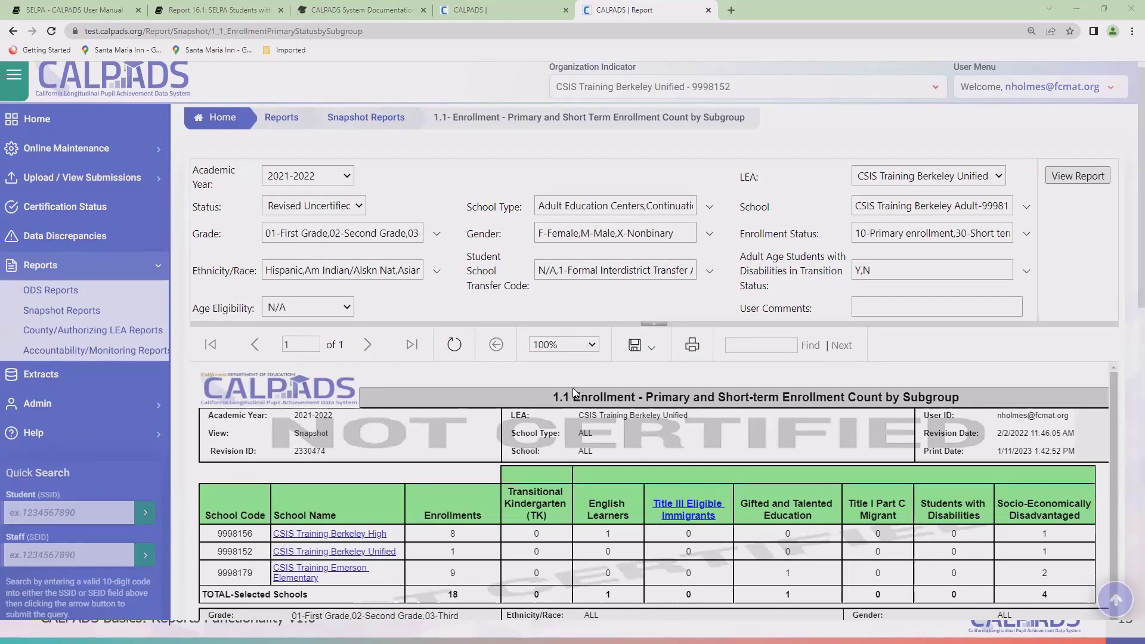
Look over the generated report's header, subgroup counts per school and filter summary, across its full height and width
scroll(574, 393, "down", 1)
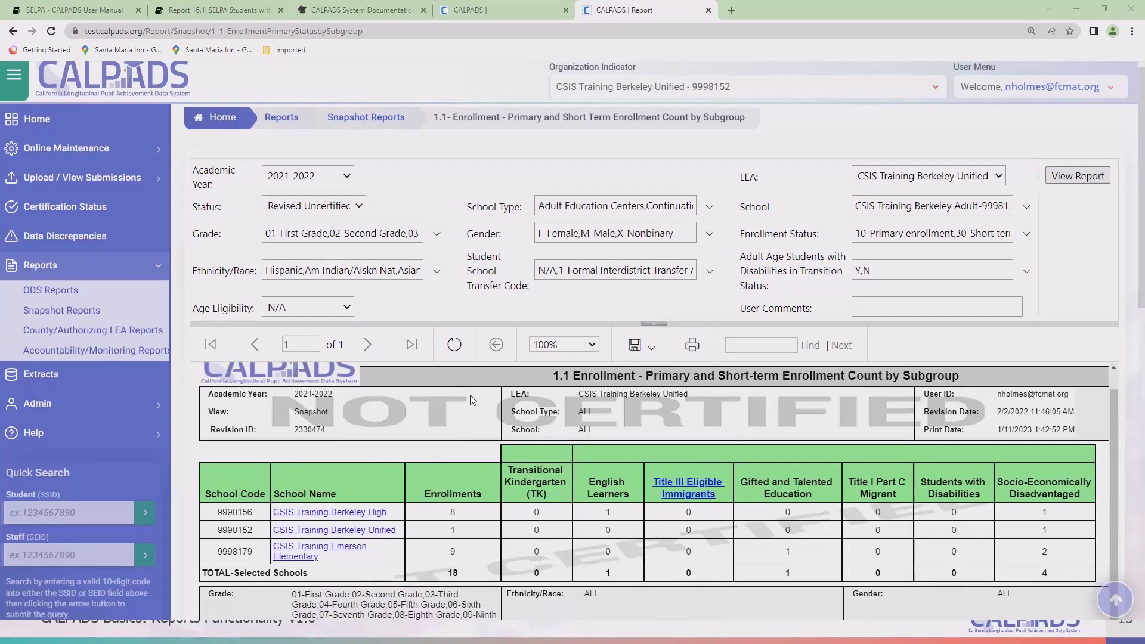
scroll(564, 446, "down", 3)
scroll(658, 429, "up", 5)
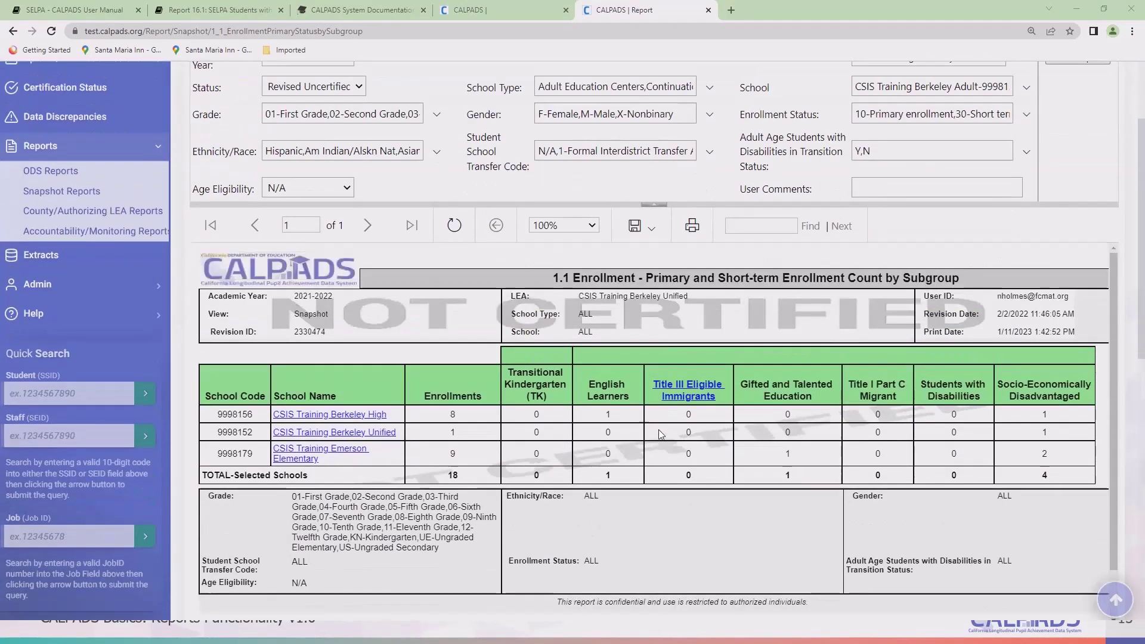
scroll(658, 429, "down", 1)
scroll(656, 435, "down", 2)
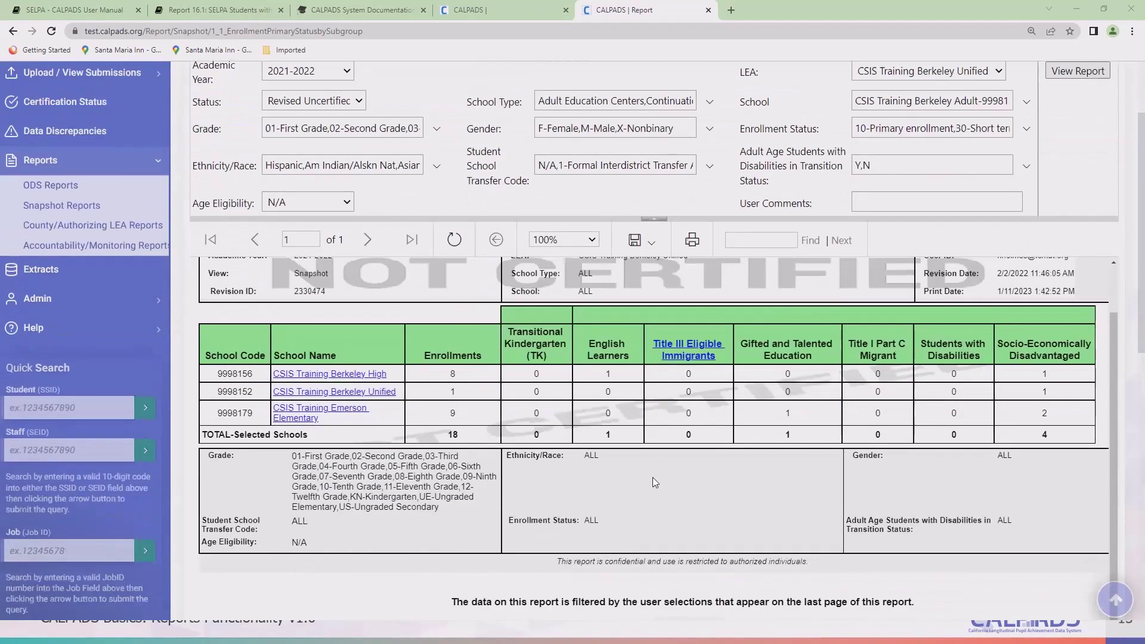
scroll(615, 481, "up", 1)
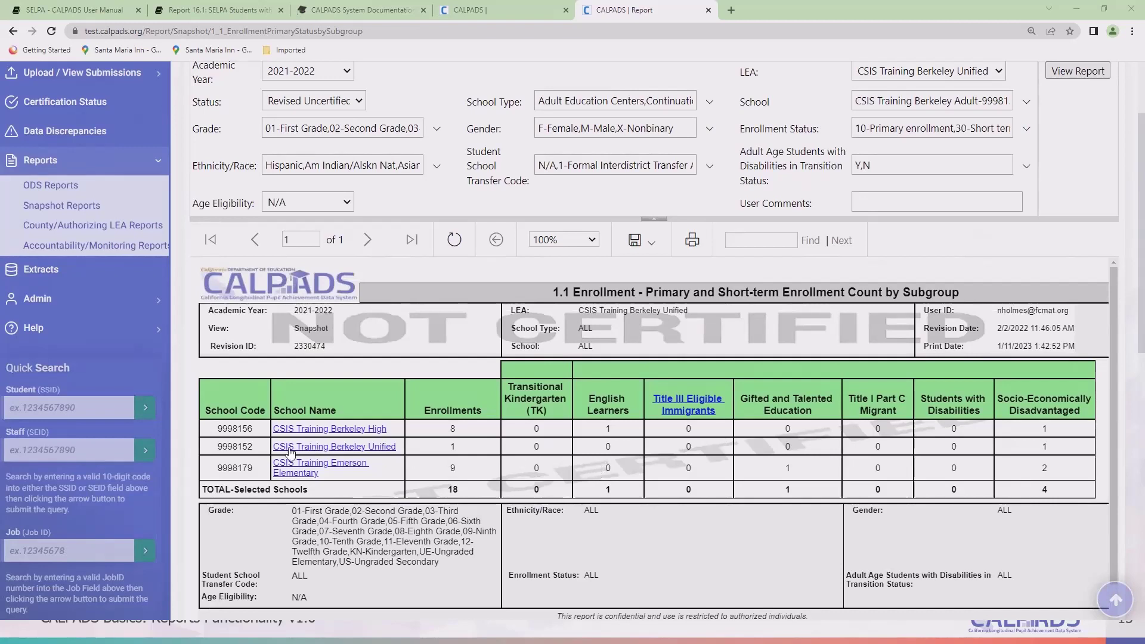
scroll(342, 458, "down", 1)
scroll(342, 458, "down", 1)
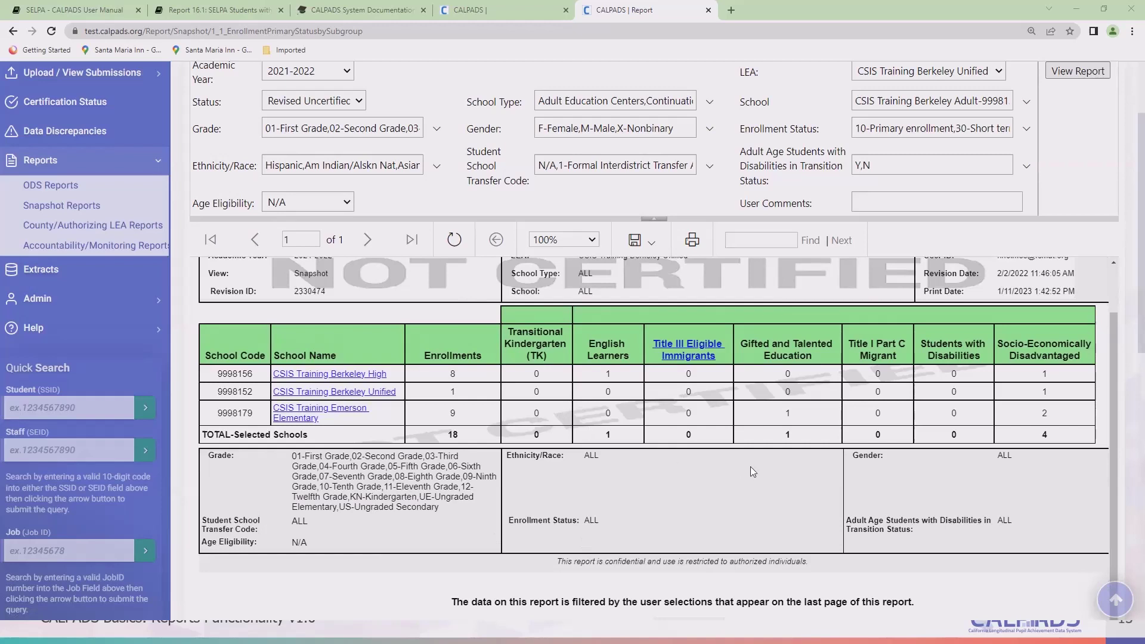
scroll(750, 467, "up", 2)
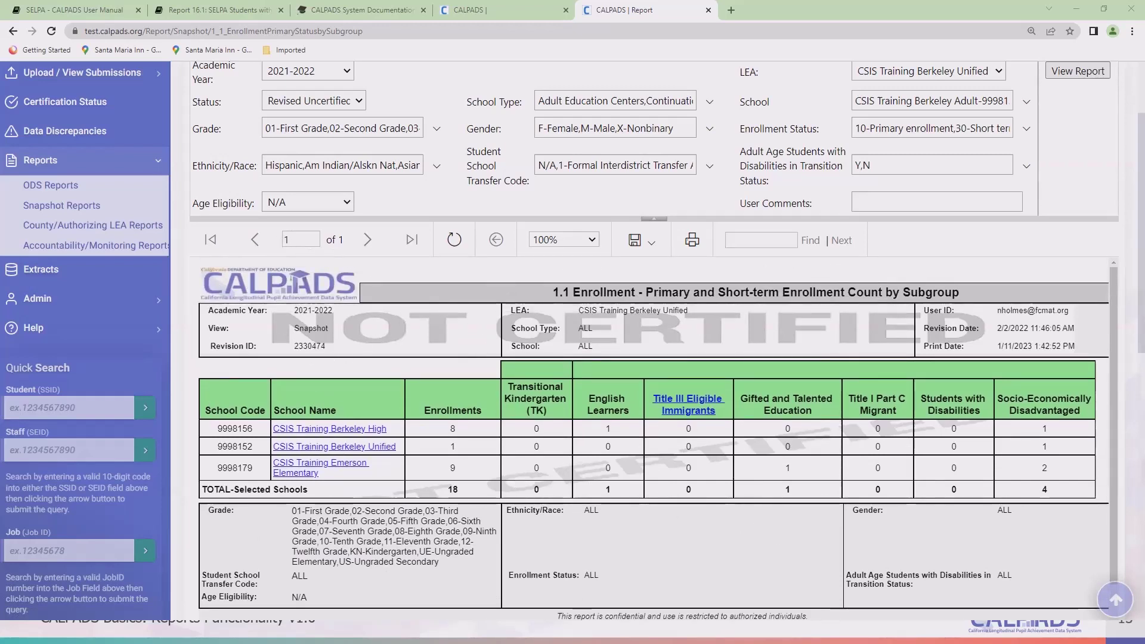
scroll(1032, 378, "down", 4)
scroll(1043, 510, "down", 1)
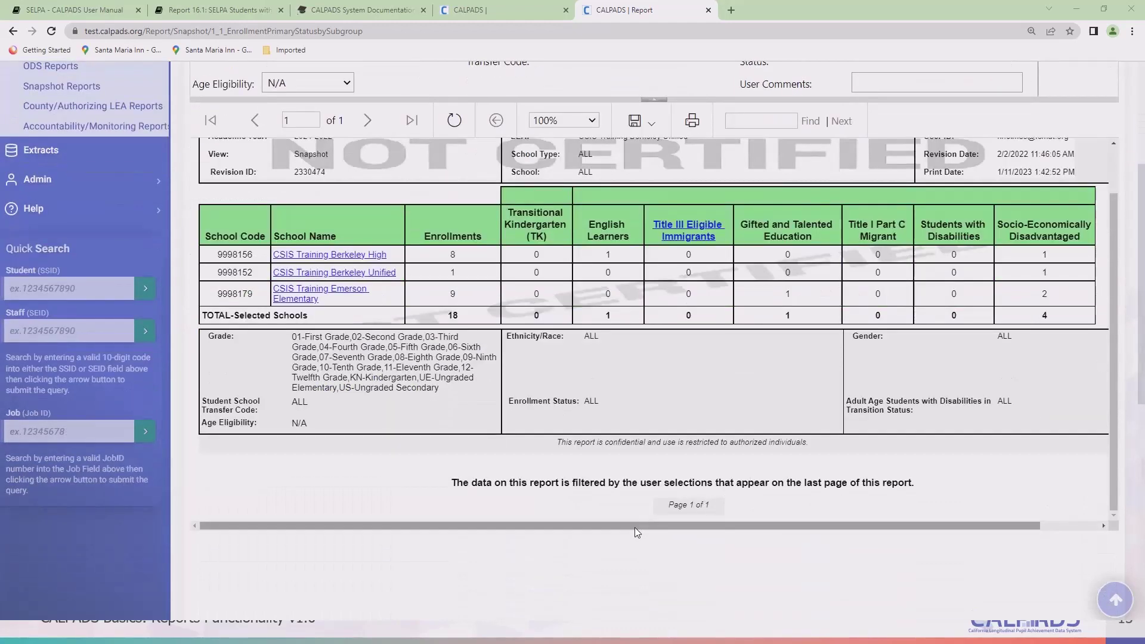
left_click_drag(635, 527, 773, 526)
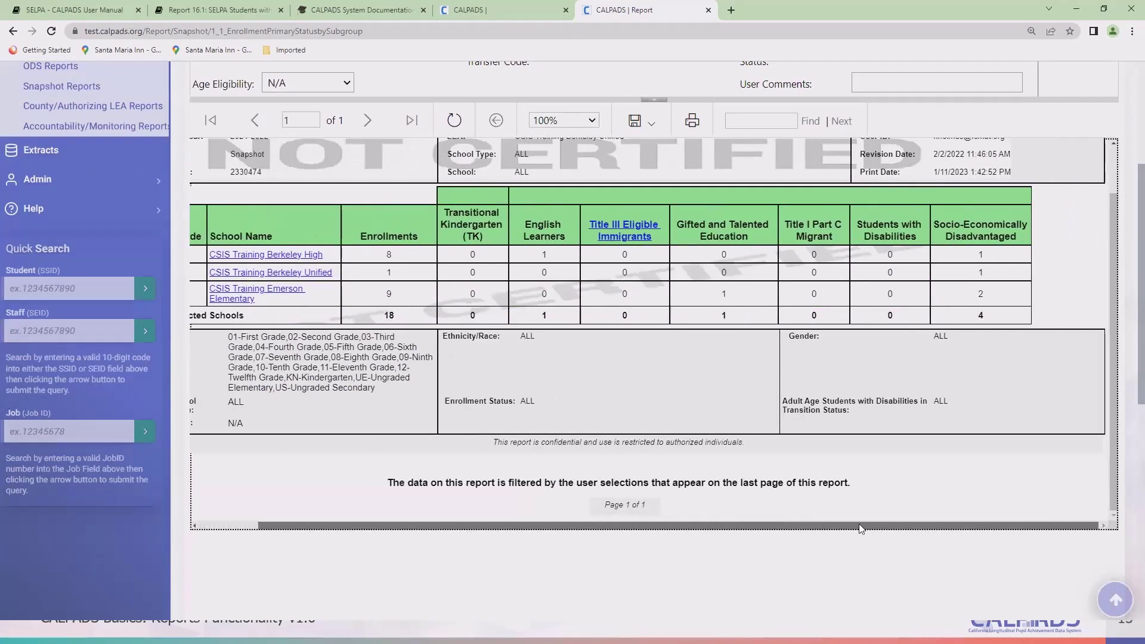
scroll(838, 459, "up", 1)
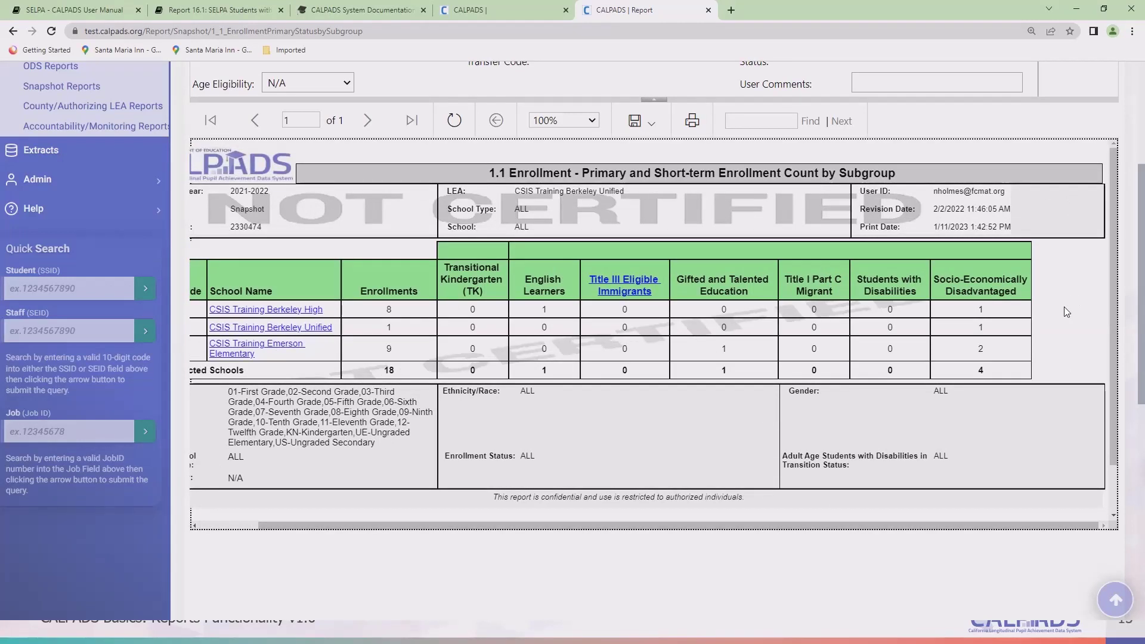
scroll(1034, 380, "up", 1)
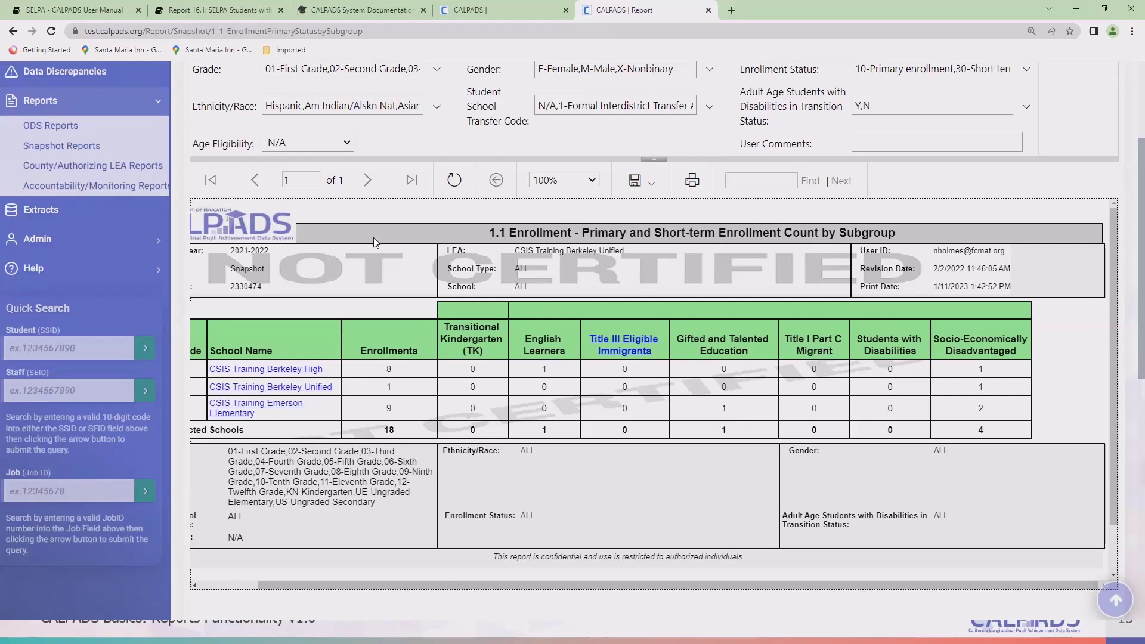
scroll(382, 293, "up", 1)
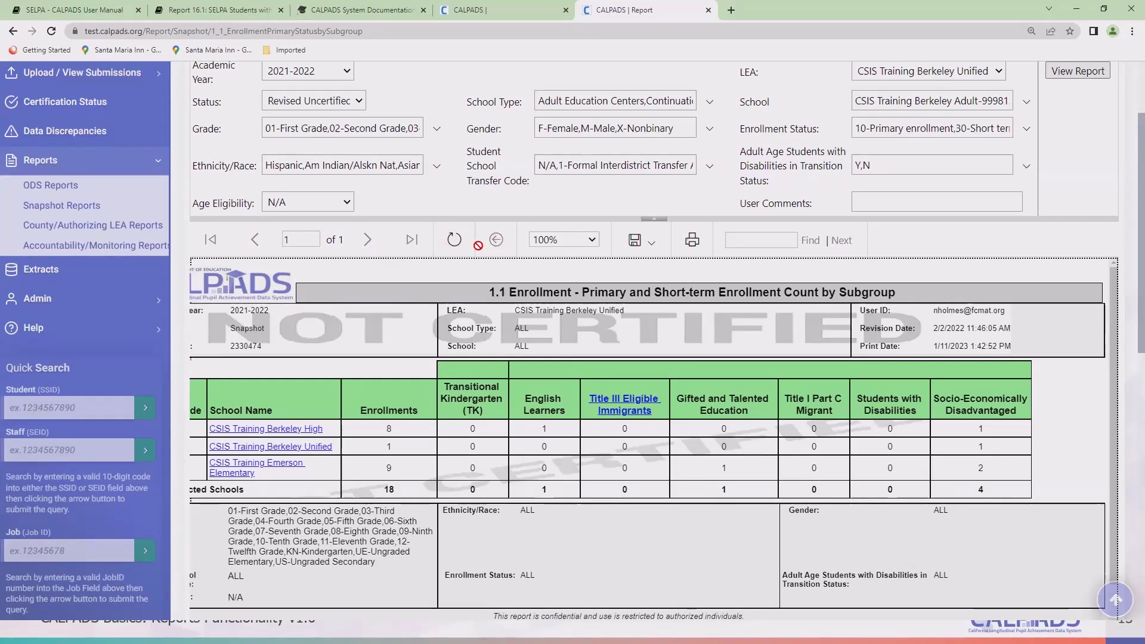
Try the report display at 25%, 500% and 150% zoom, and set it back to 100%
left_click(587, 241)
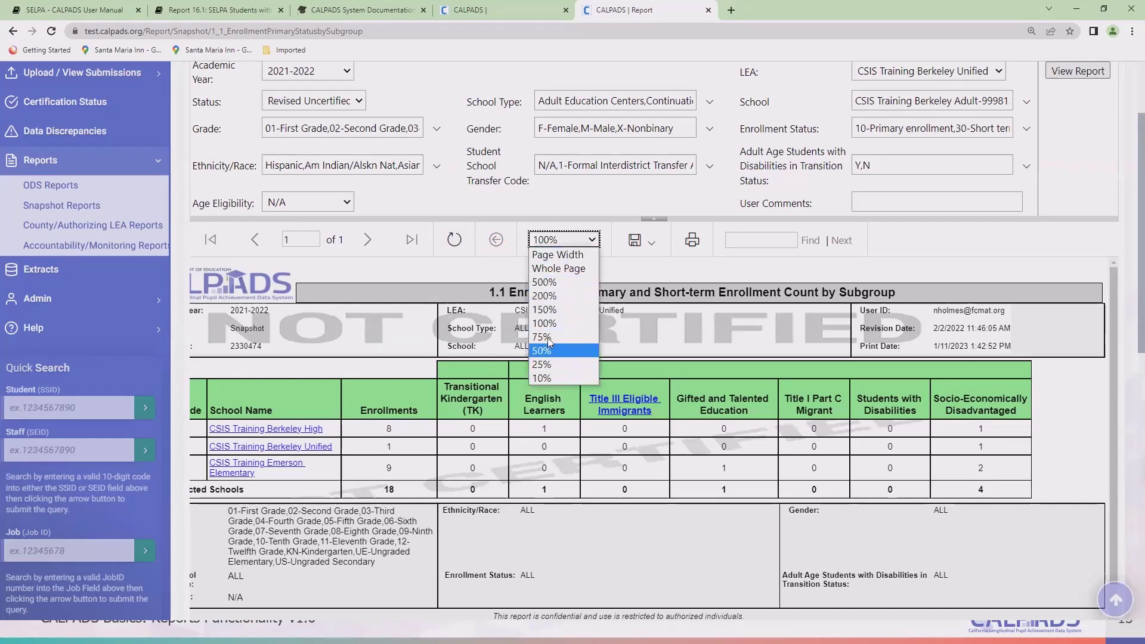
left_click(542, 364)
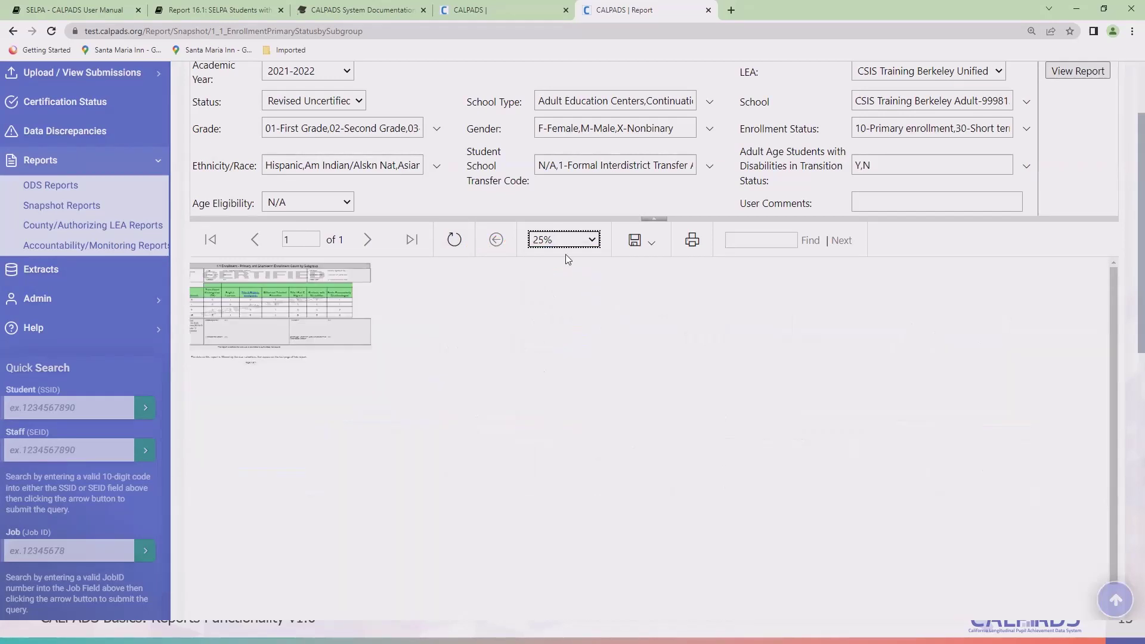
left_click(567, 240)
left_click(569, 278)
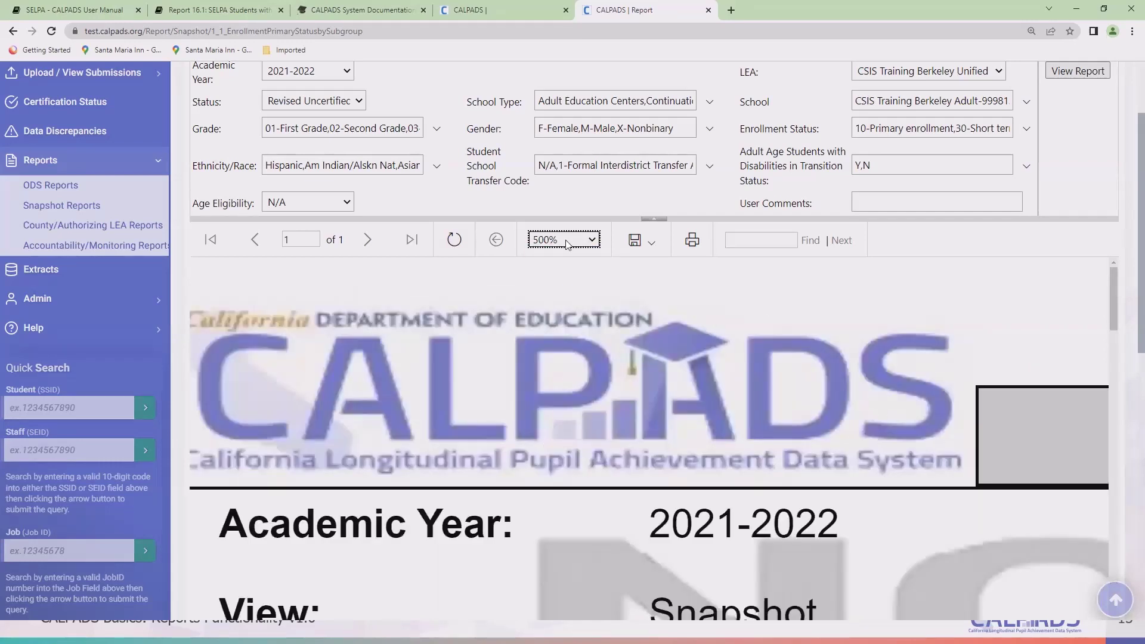
left_click(566, 241)
left_click(557, 306)
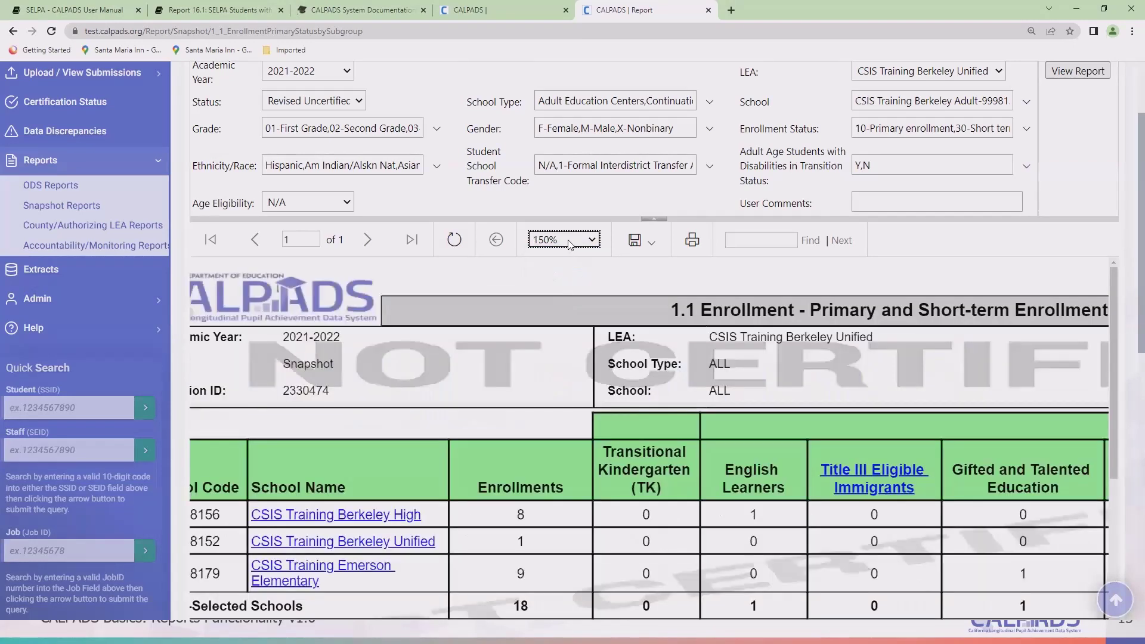
left_click(567, 241)
left_click(553, 322)
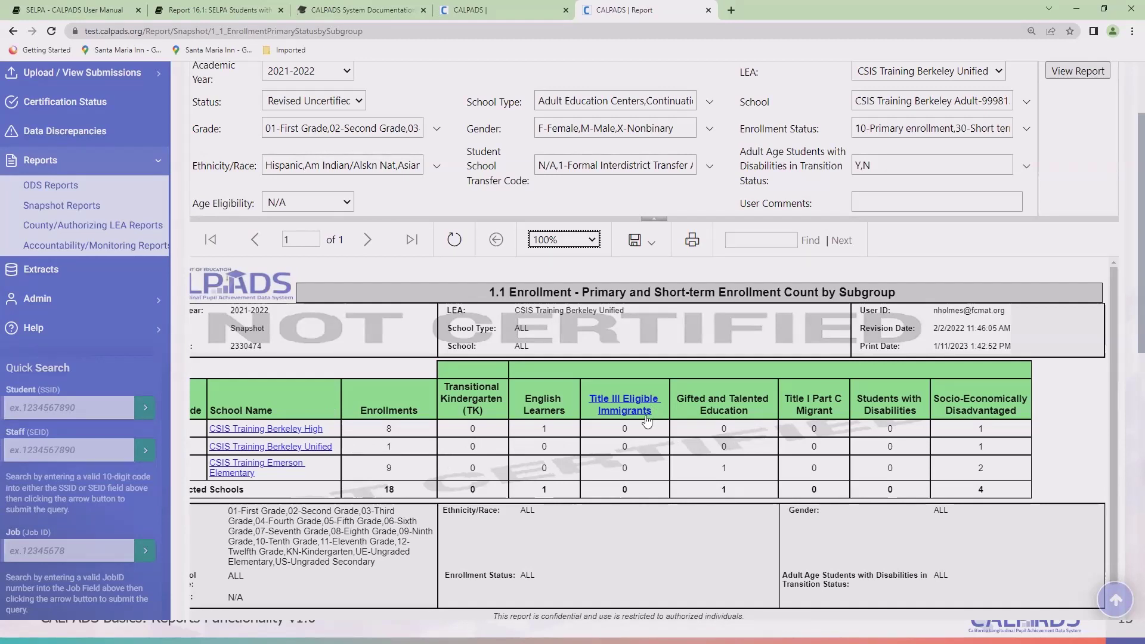
Search within the report for "emerson"
left_click(756, 240)
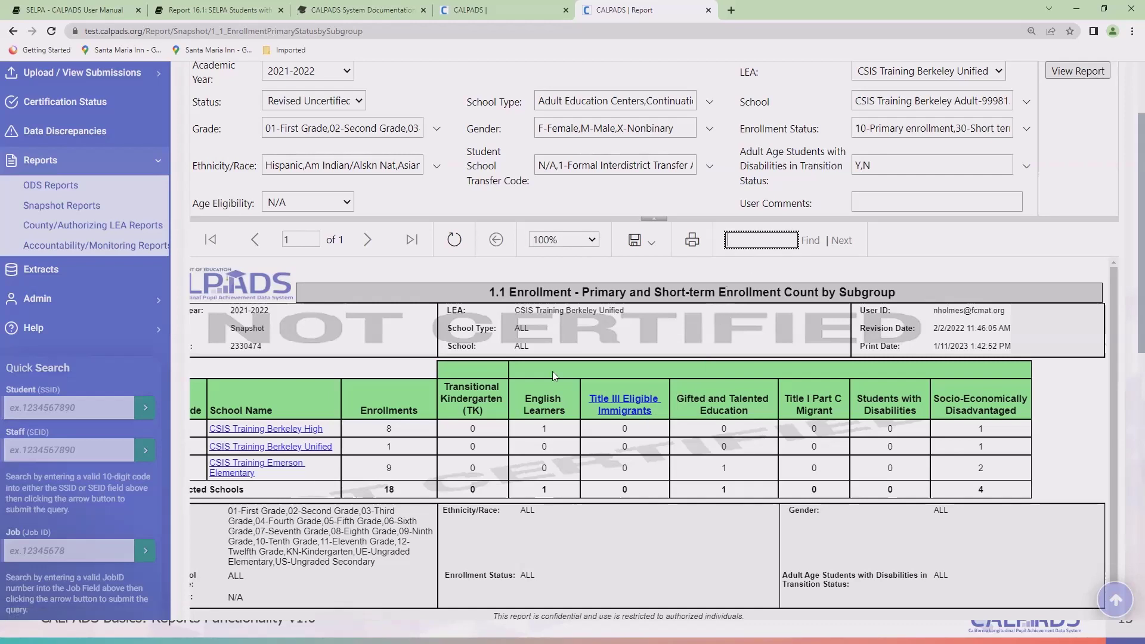
type("emerson")
left_click(810, 240)
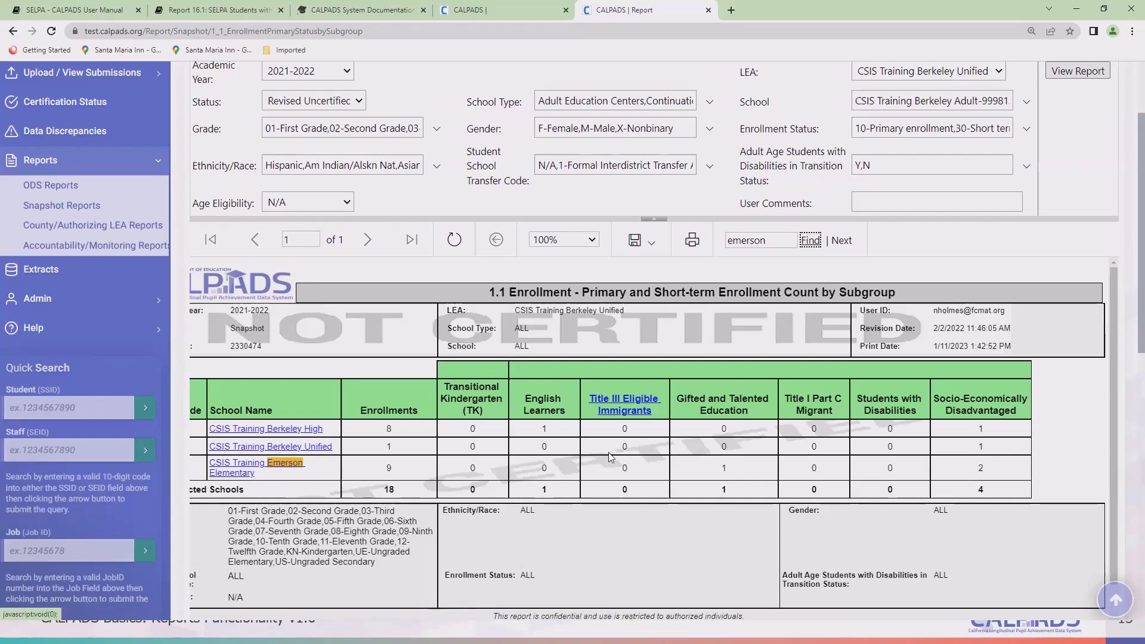
Export the report as an Excel file and as a PowerPoint file
left_click(653, 250)
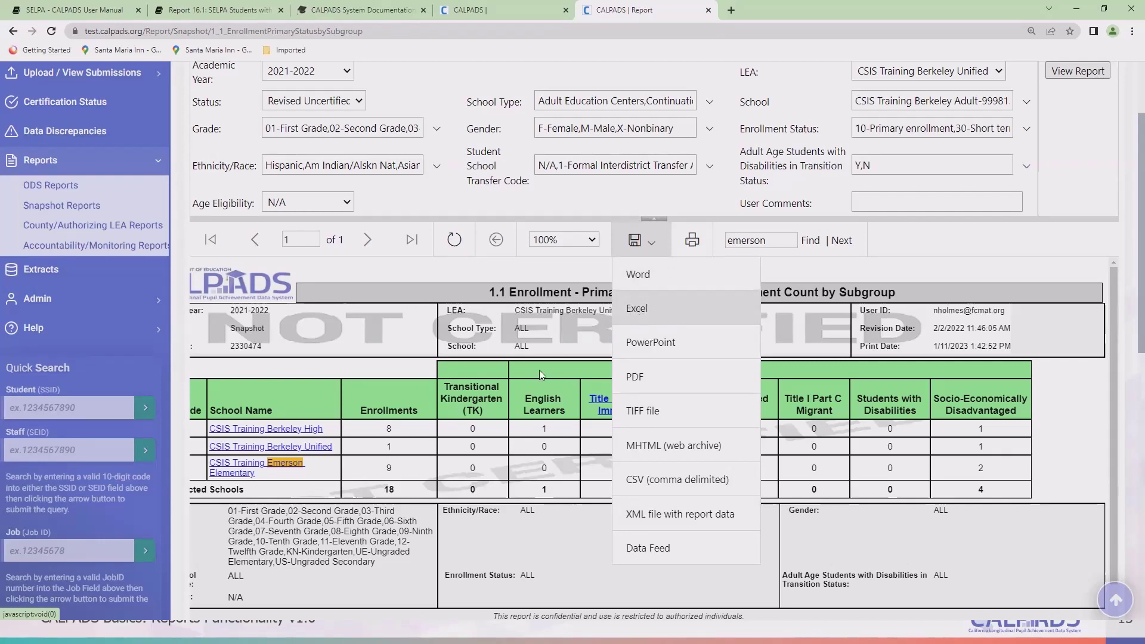
left_click(641, 313)
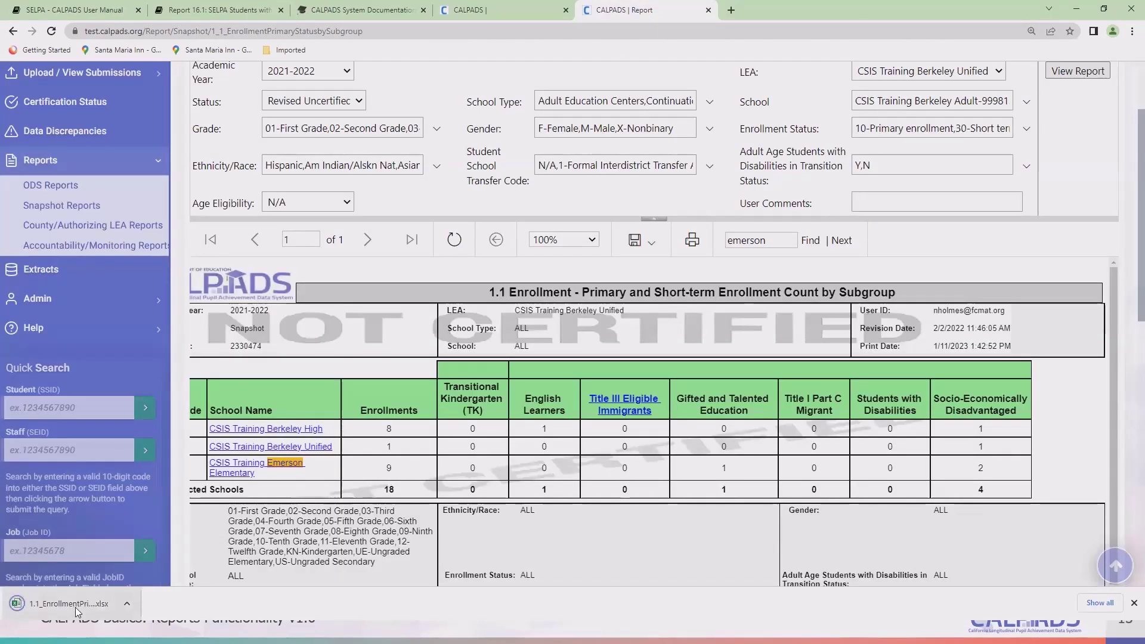
left_click(641, 240)
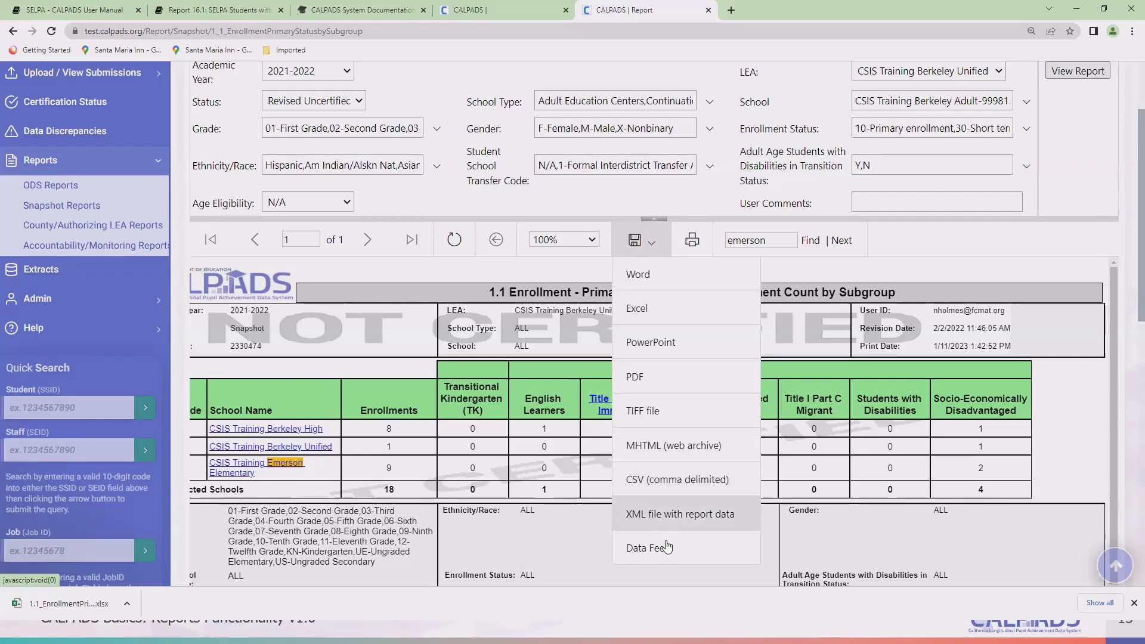
left_click(663, 344)
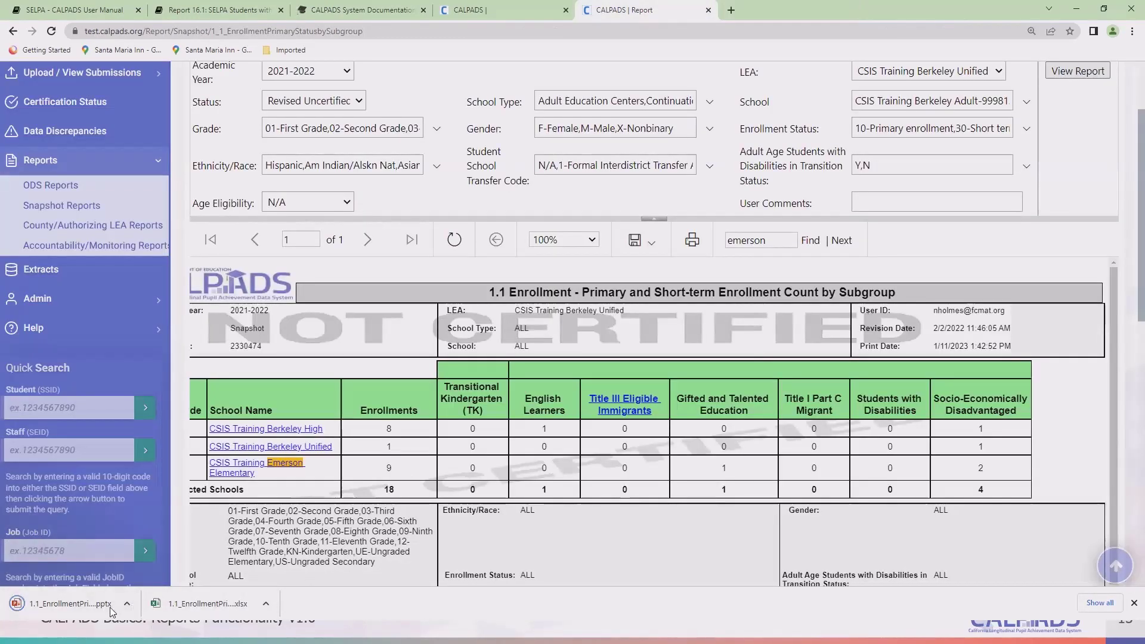
Open the exported workbook in Excel, maximize it and increase the heights of the school and filter summary rows to fit their text
left_click(181, 606)
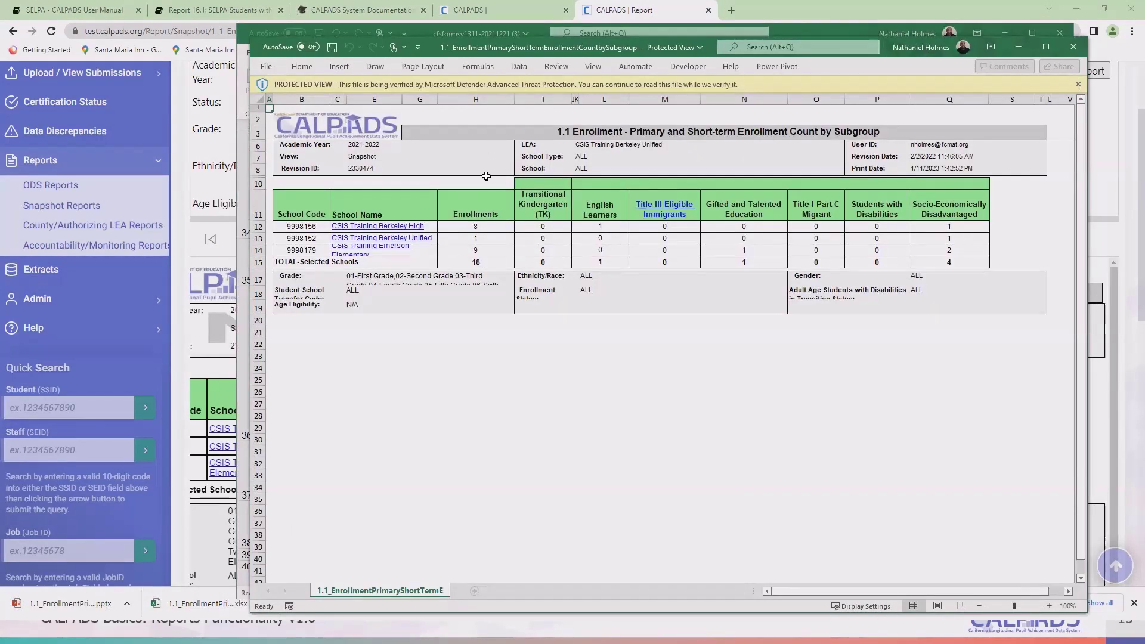
left_click(1077, 84)
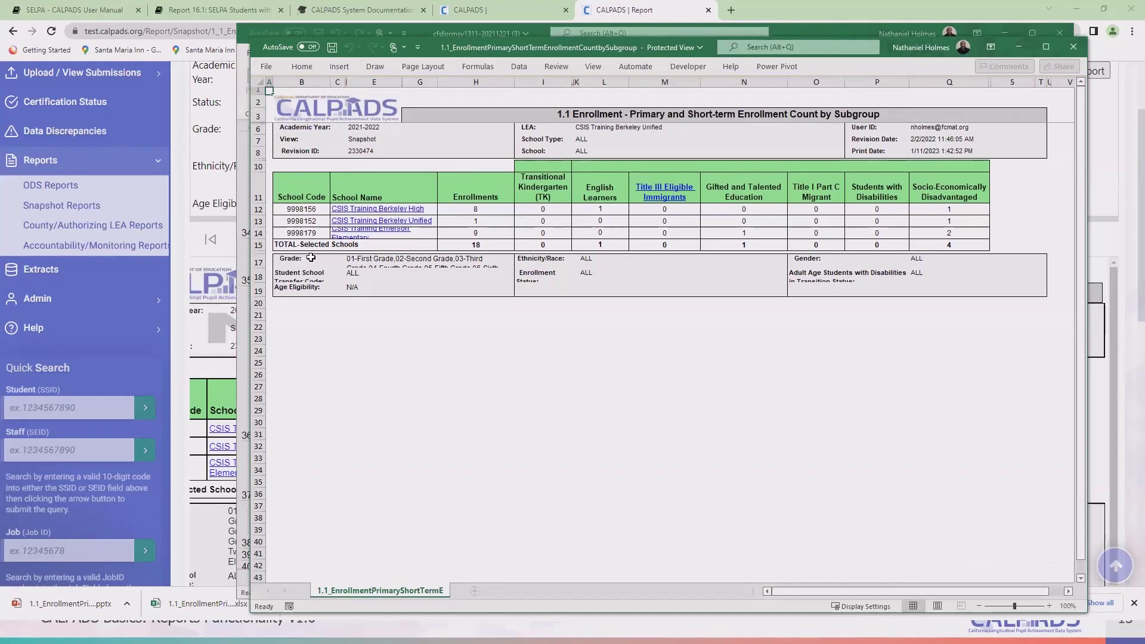
mouse_move(259, 239)
left_mouse_down()
mouse_move(257, 259)
mouse_move(257, 220)
left_mouse_up()
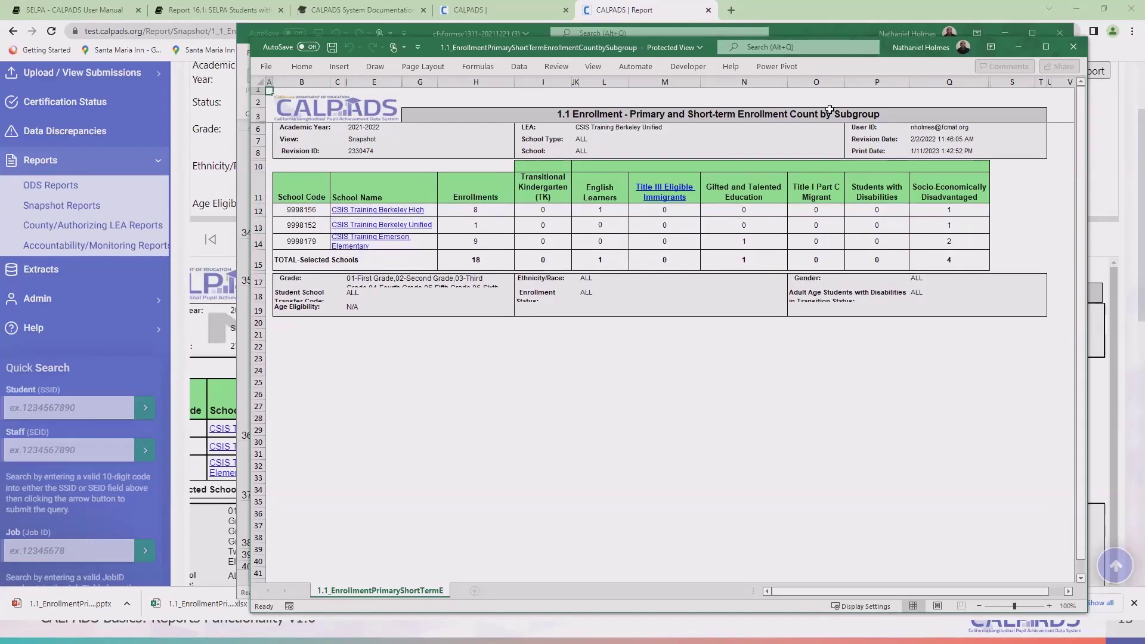
left_click(1047, 48)
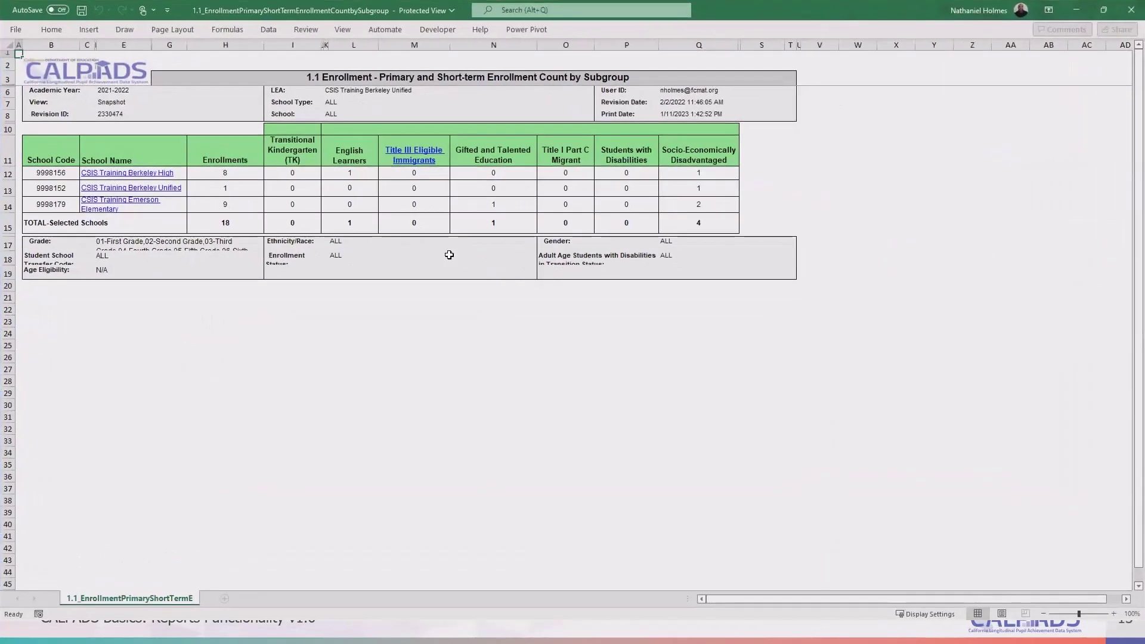
left_click_drag(8, 210, 8, 221)
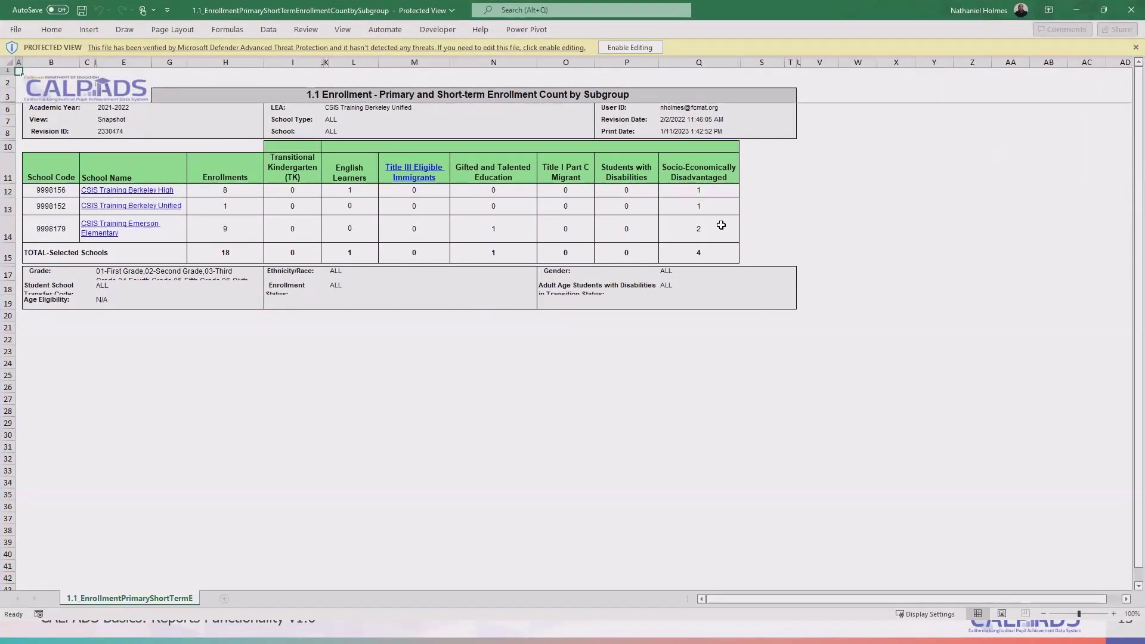
left_click_drag(11, 296, 11, 293)
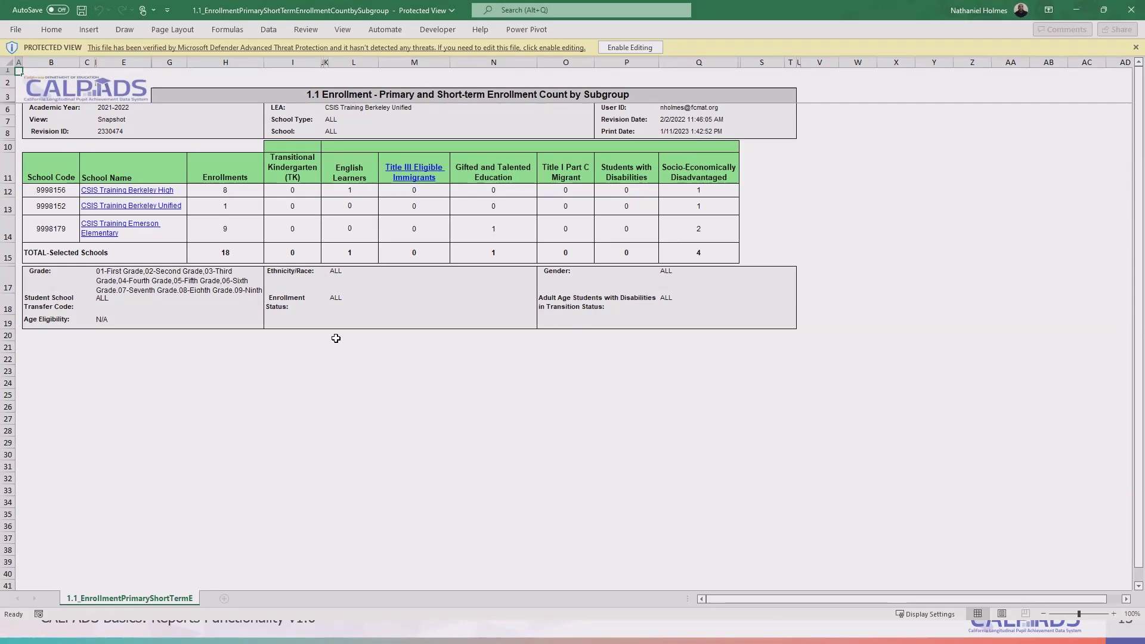
Switch back to the report in CALPADS and highlight the View value and the Revision ID in its header
scroll(336, 340, "down", 10)
scroll(340, 358, "up", 10)
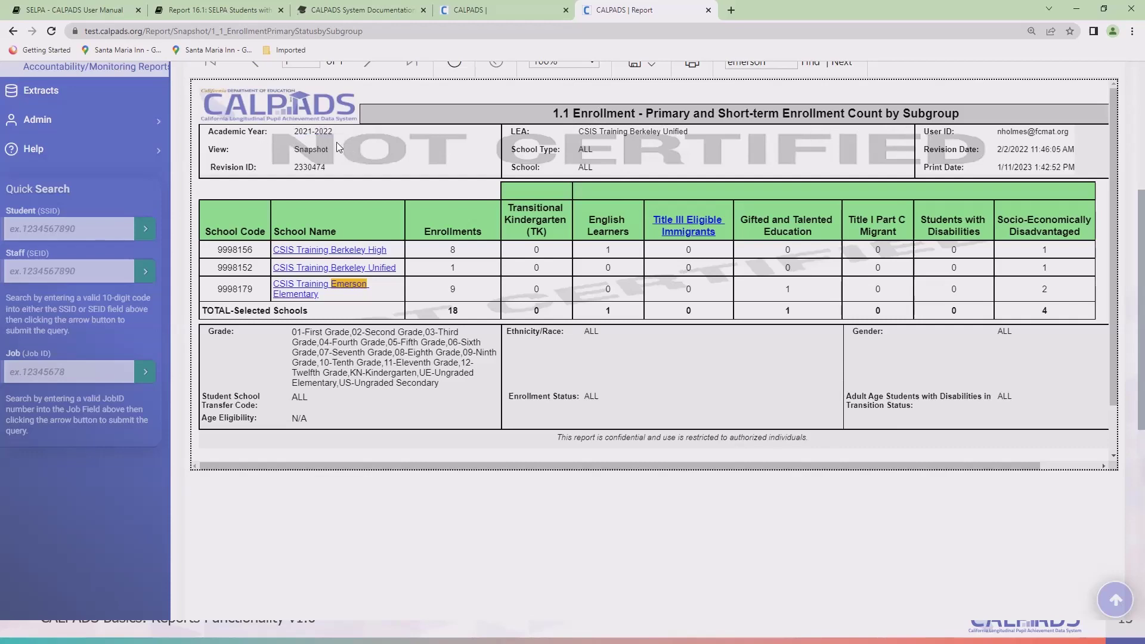
left_click_drag(332, 149, 283, 149)
left_click_drag(342, 165, 279, 173)
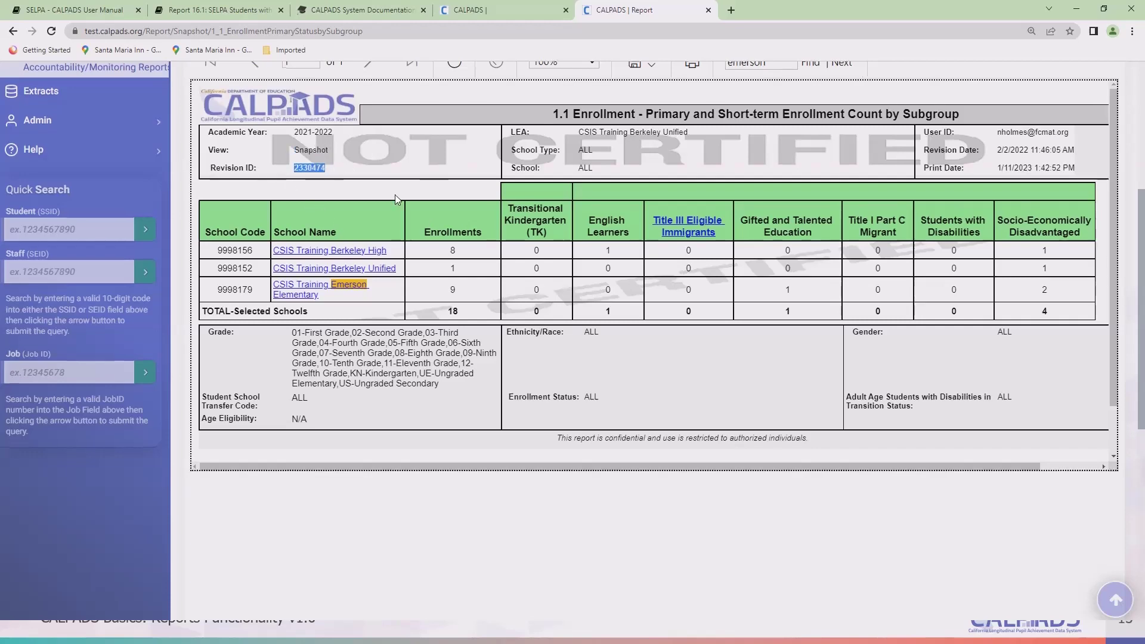
Highlight the Revision ID, LEA, School Type and School values in the report header
scroll(395, 194, "up", 2)
left_click(301, 290)
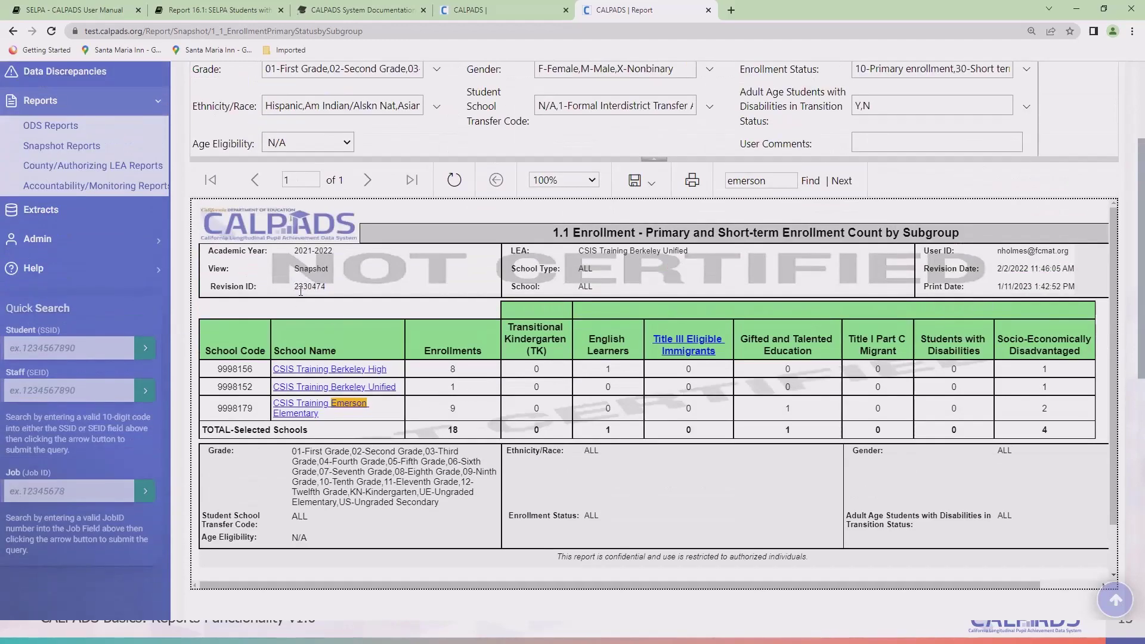
double_click(305, 288)
left_click_drag(710, 255, 573, 255)
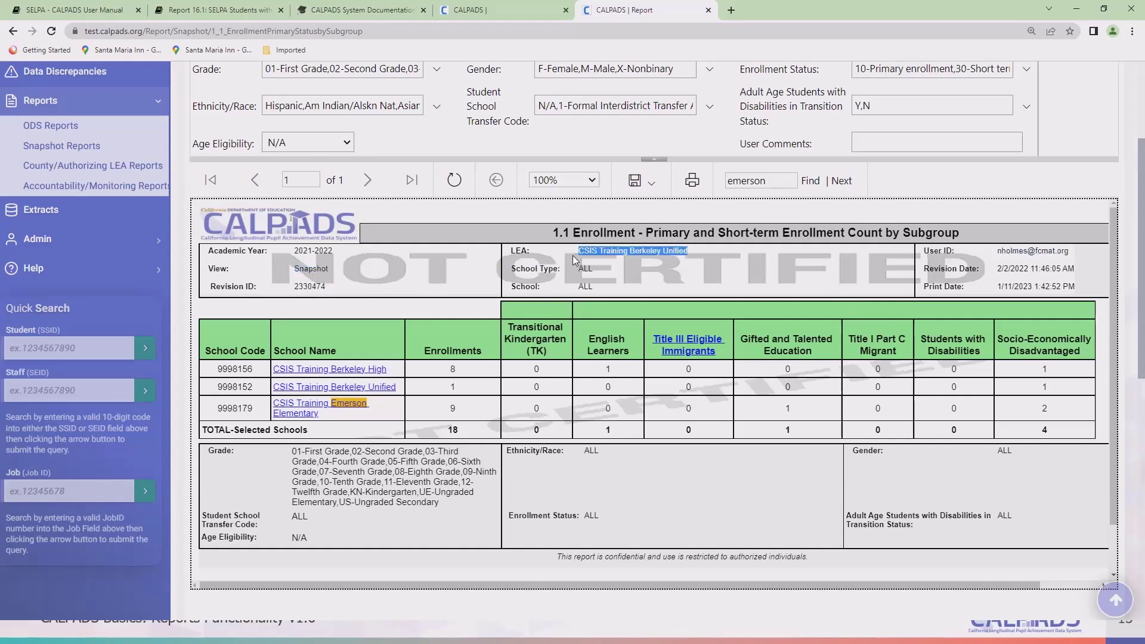
left_click(577, 257)
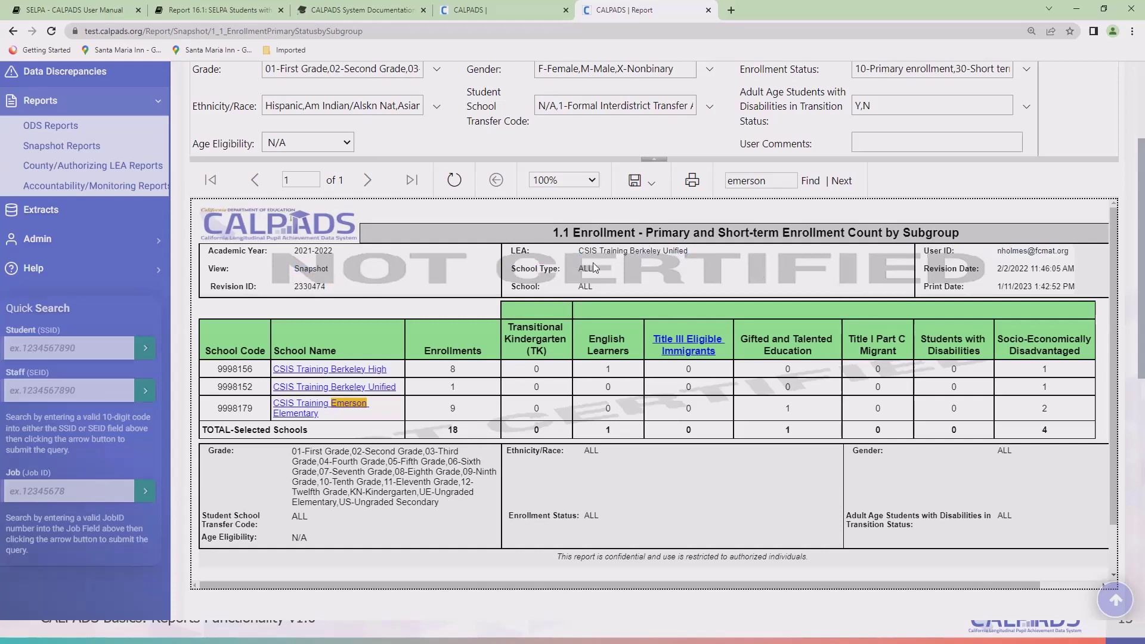
double_click(581, 269)
double_click(594, 285)
Highlight the User ID, Revision Date and Print Date values in the report header
left_click_drag(996, 252, 1074, 249)
left_click_drag(873, 590, 952, 584)
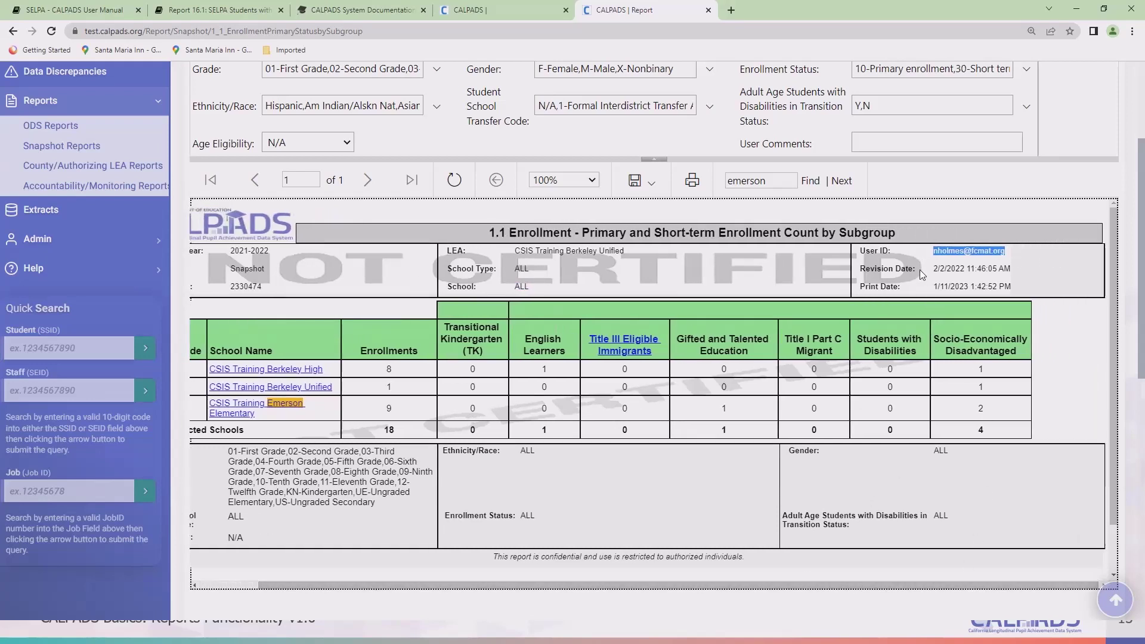
left_click_drag(920, 269, 1013, 269)
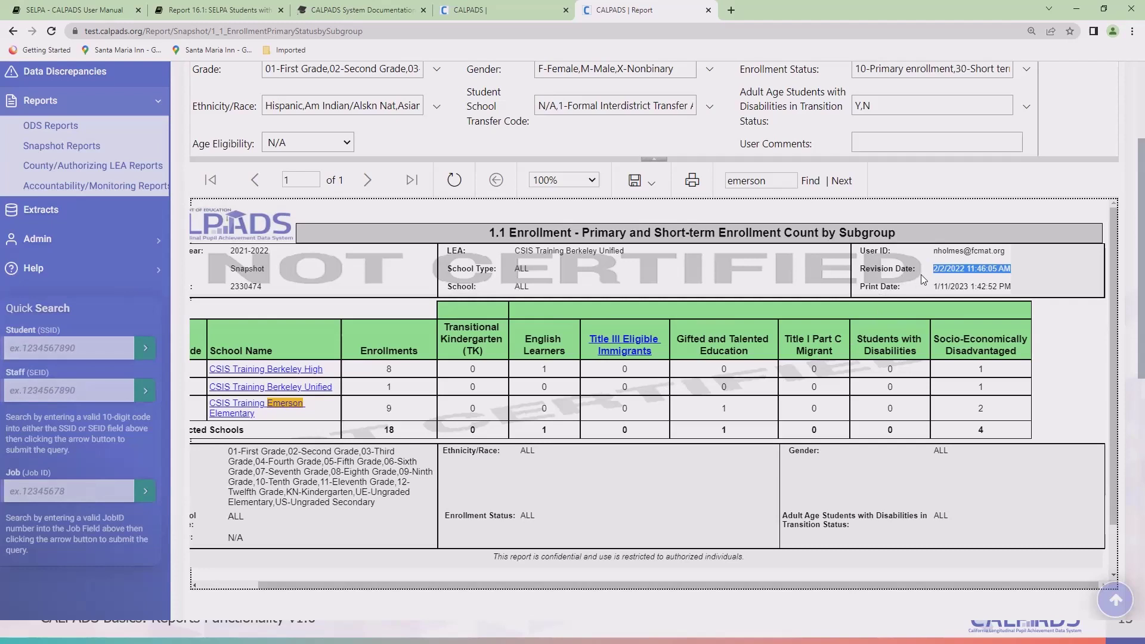
left_click_drag(928, 288, 1016, 287)
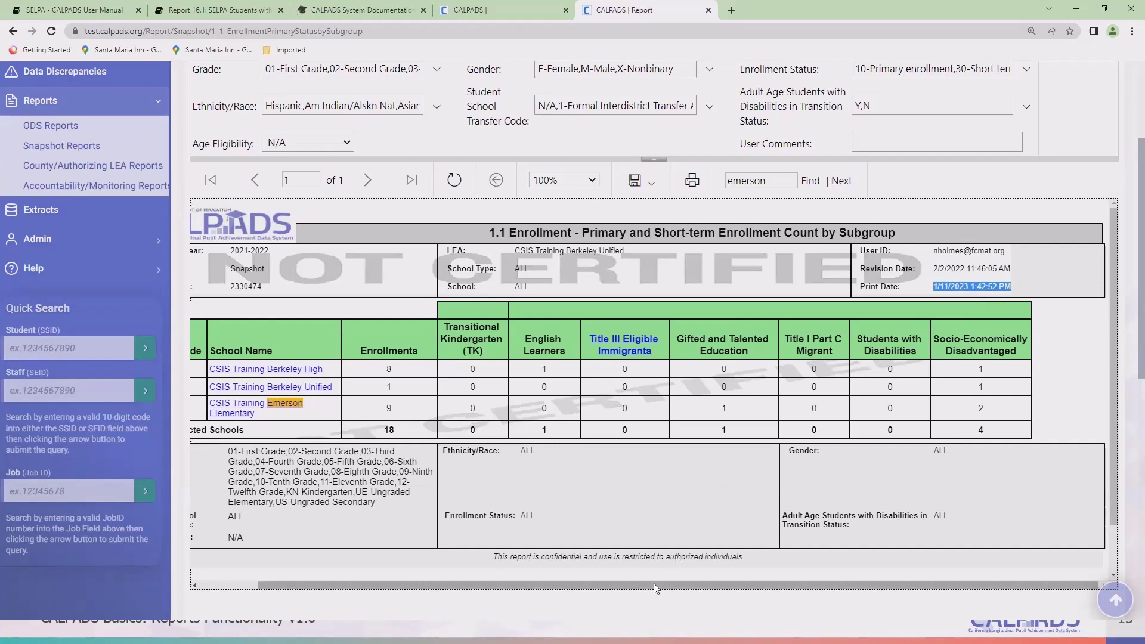
Highlight the table's column headings from School Code to Socio-Economically Disadvantaged, then clear the highlight
left_click_drag(656, 588, 463, 542)
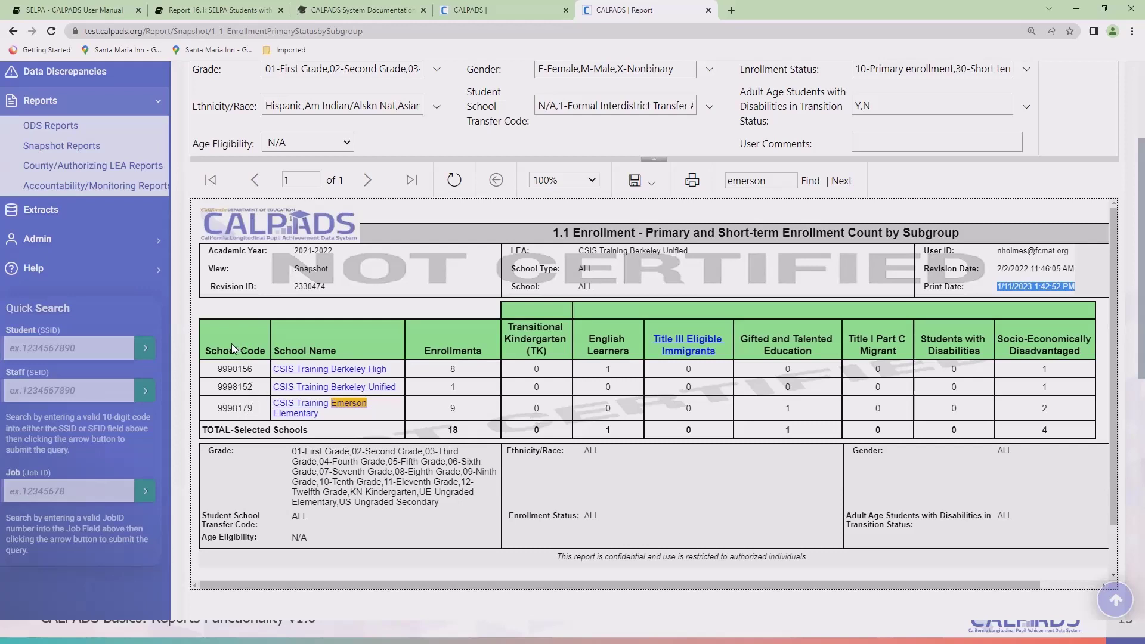
left_click_drag(233, 349, 1084, 356)
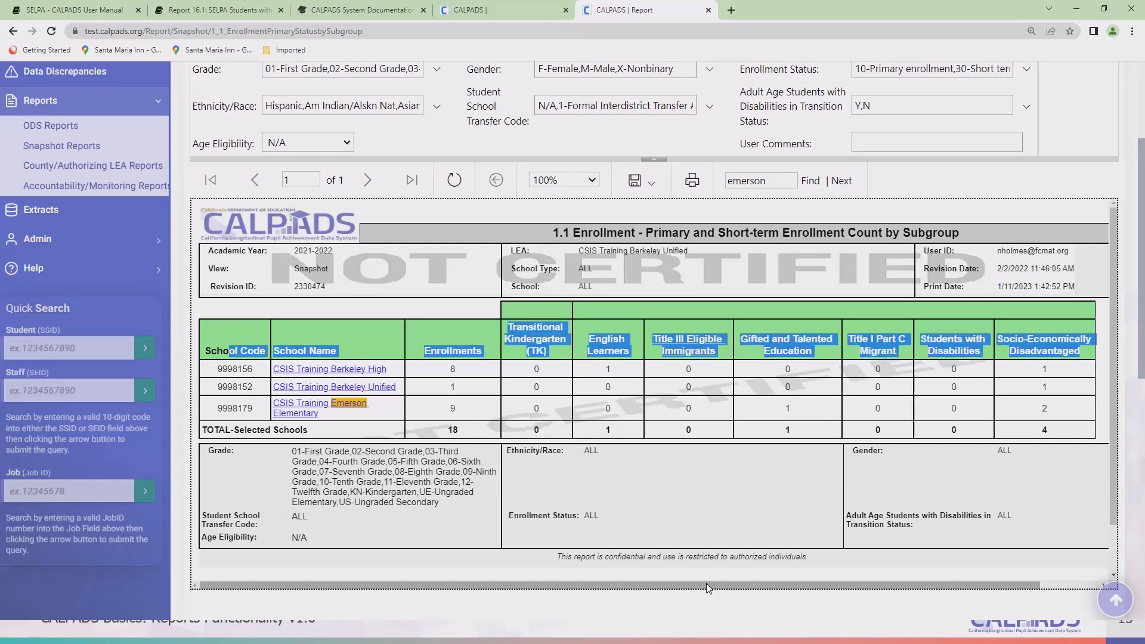
left_click_drag(813, 585, 871, 581)
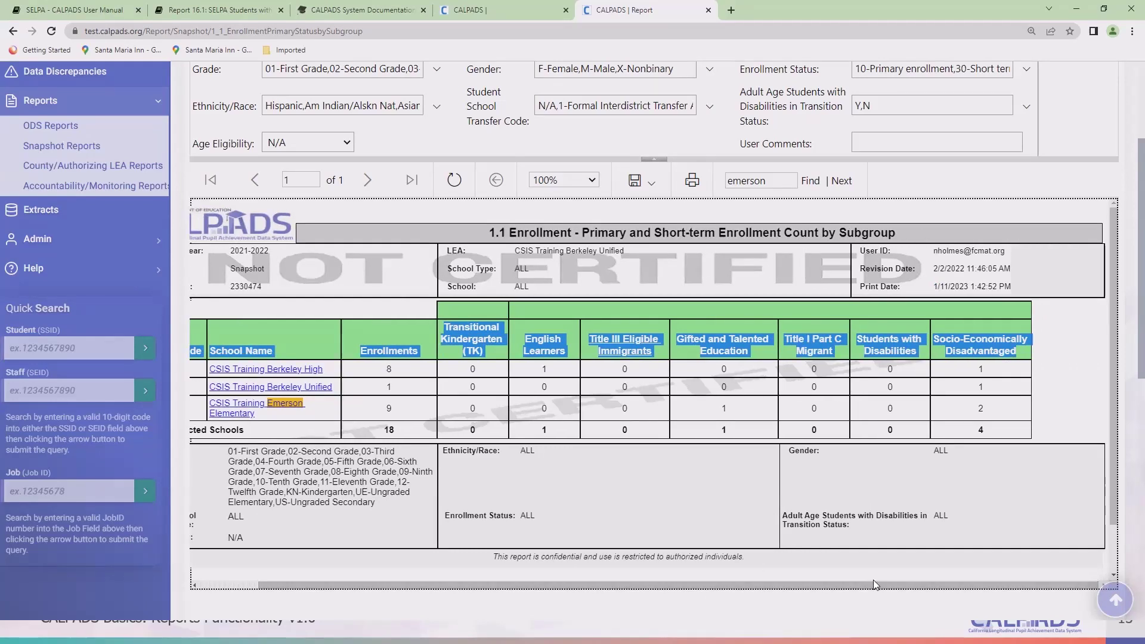
left_click(760, 414)
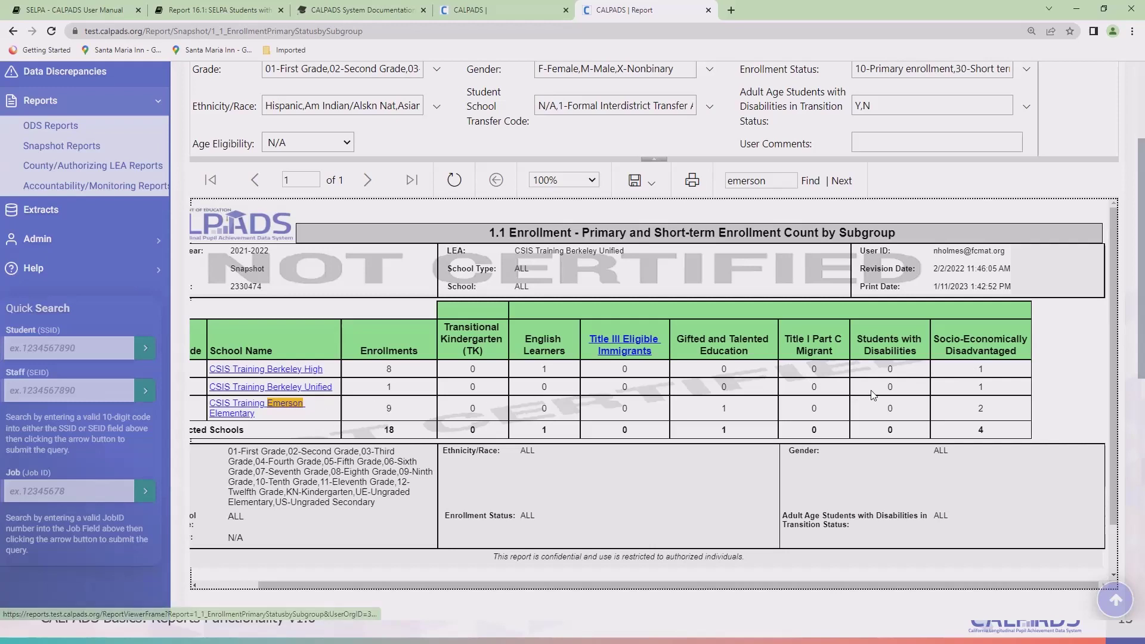
Examine the filter selections summary and the footer note below the enrollment table across the report's full width
scroll(861, 391, "down", 2)
scroll(861, 392, "up", 2)
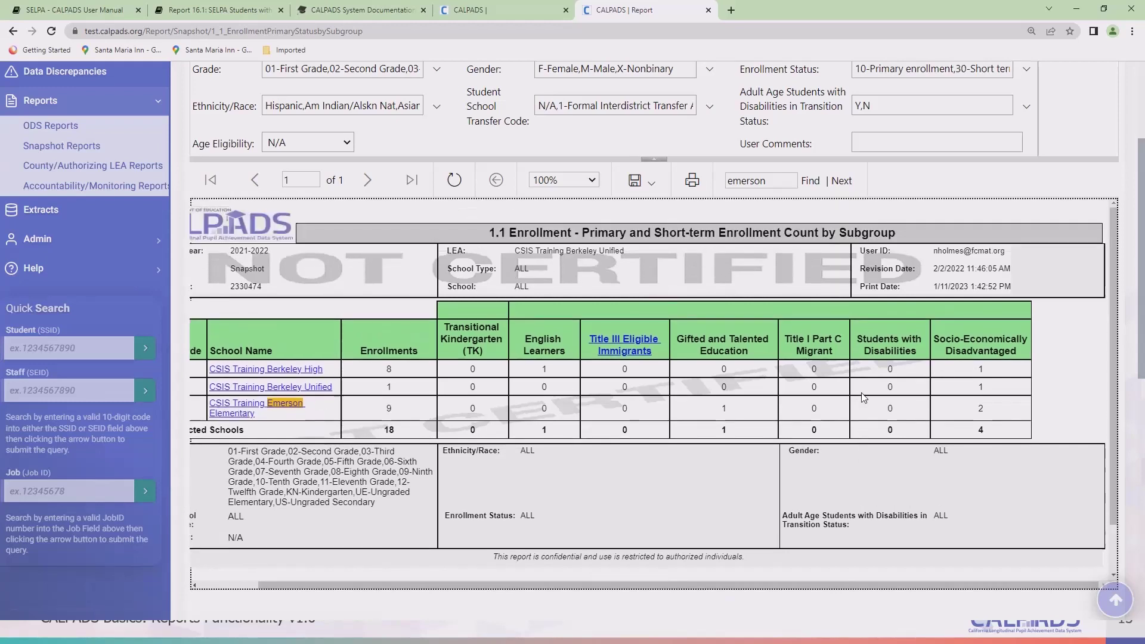
scroll(861, 392, "down", 1)
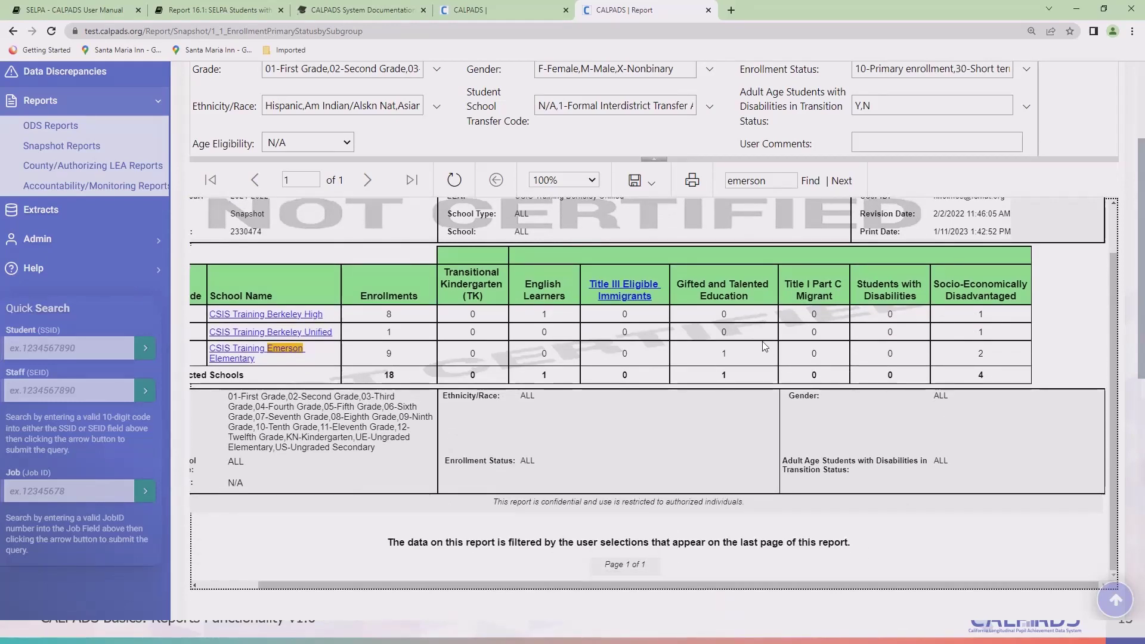
scroll(751, 406, "down", 1)
left_click_drag(722, 525, 631, 538)
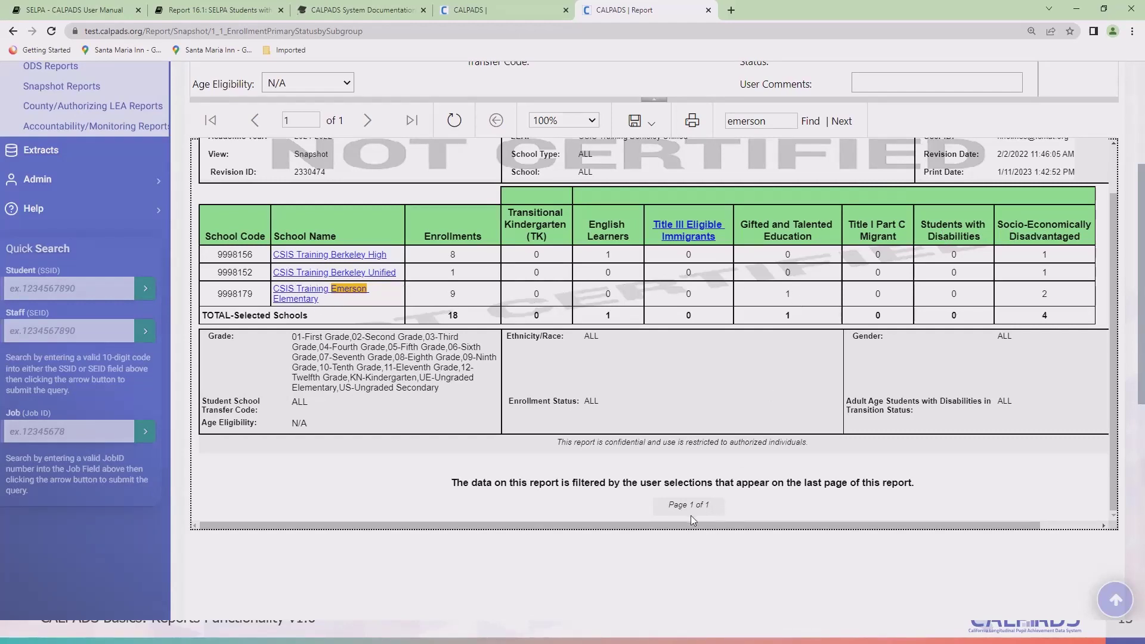
left_click_drag(687, 525, 765, 526)
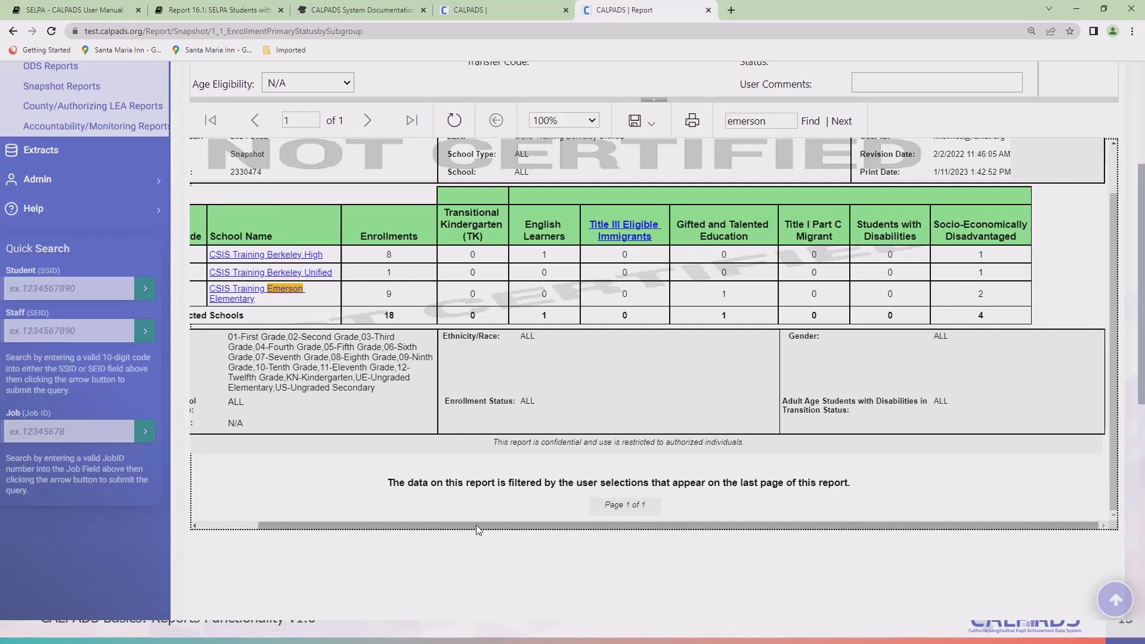
left_click_drag(473, 524, 367, 531)
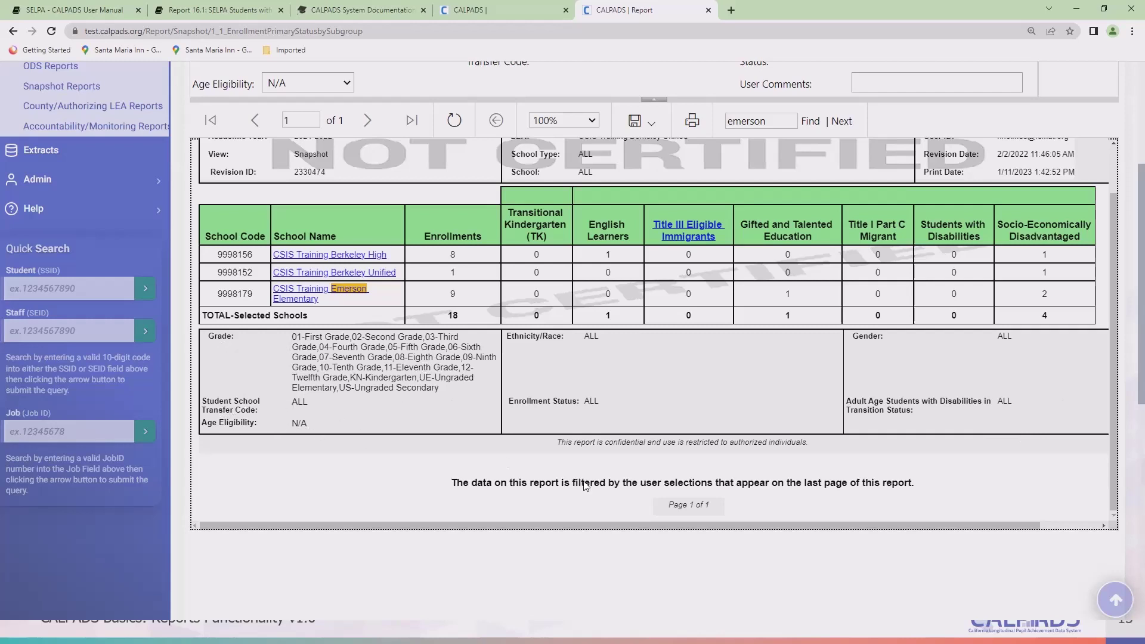
left_click_drag(596, 525, 829, 489)
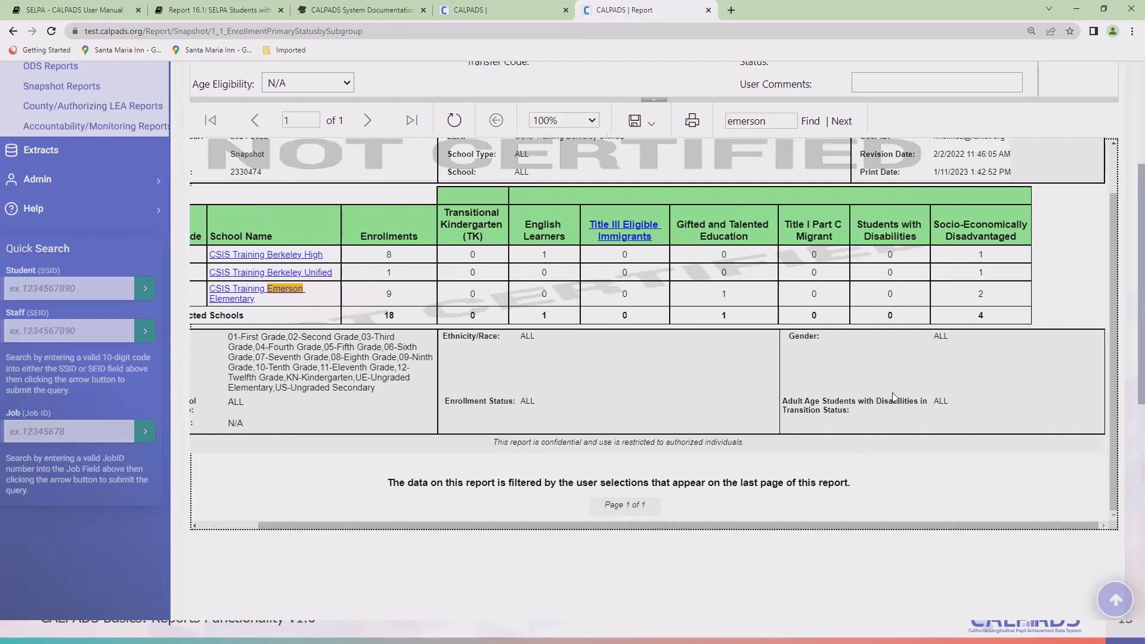
scroll(875, 403, "up", 1)
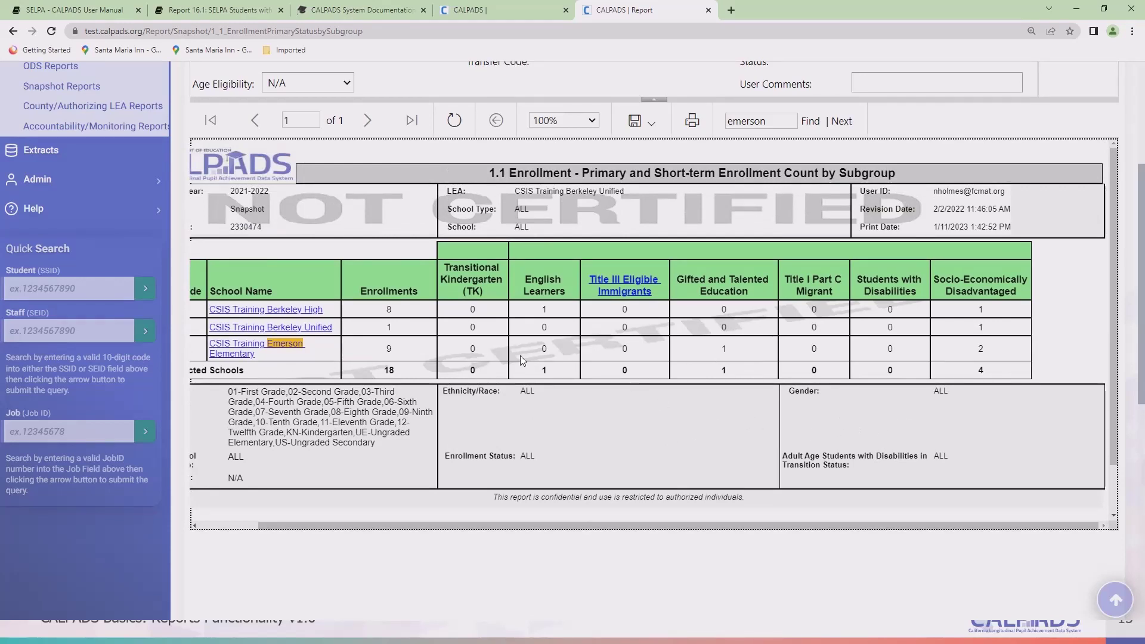
Open the Title III Eligible Immigrants link in a new browser tab and generate the report for academic year 2022-2023
right_click(610, 290)
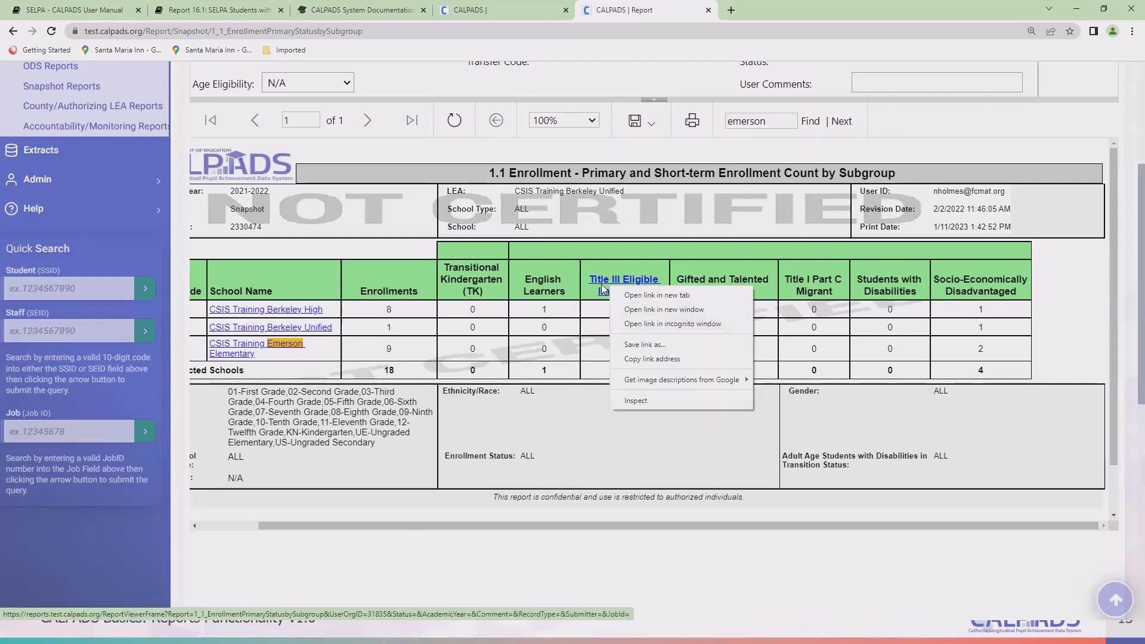
left_click(647, 297)
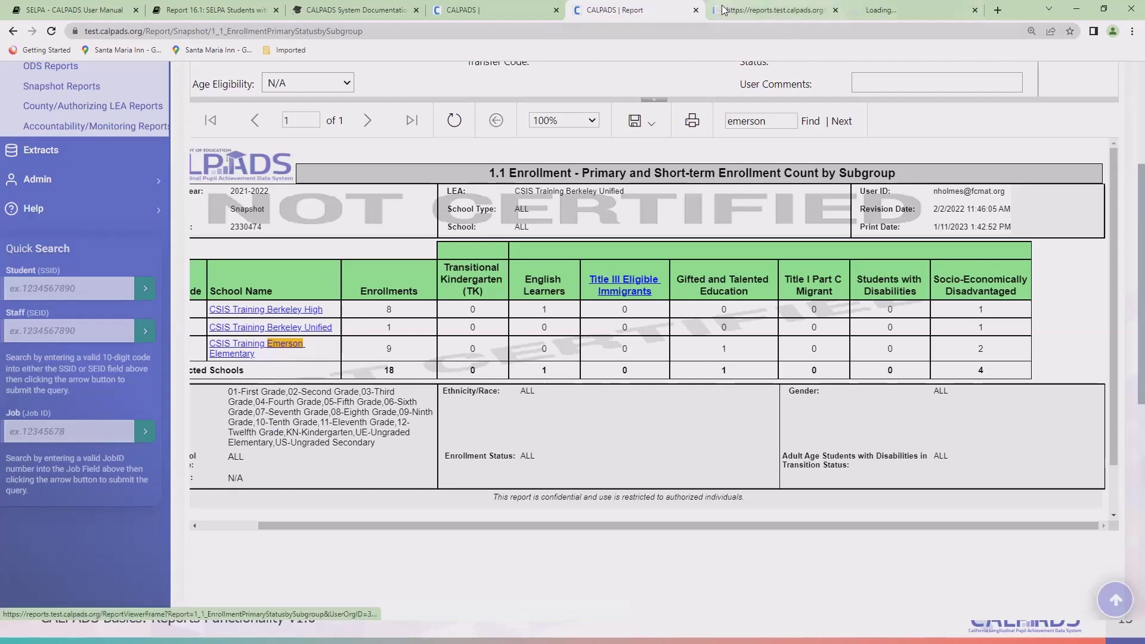
left_click(774, 14)
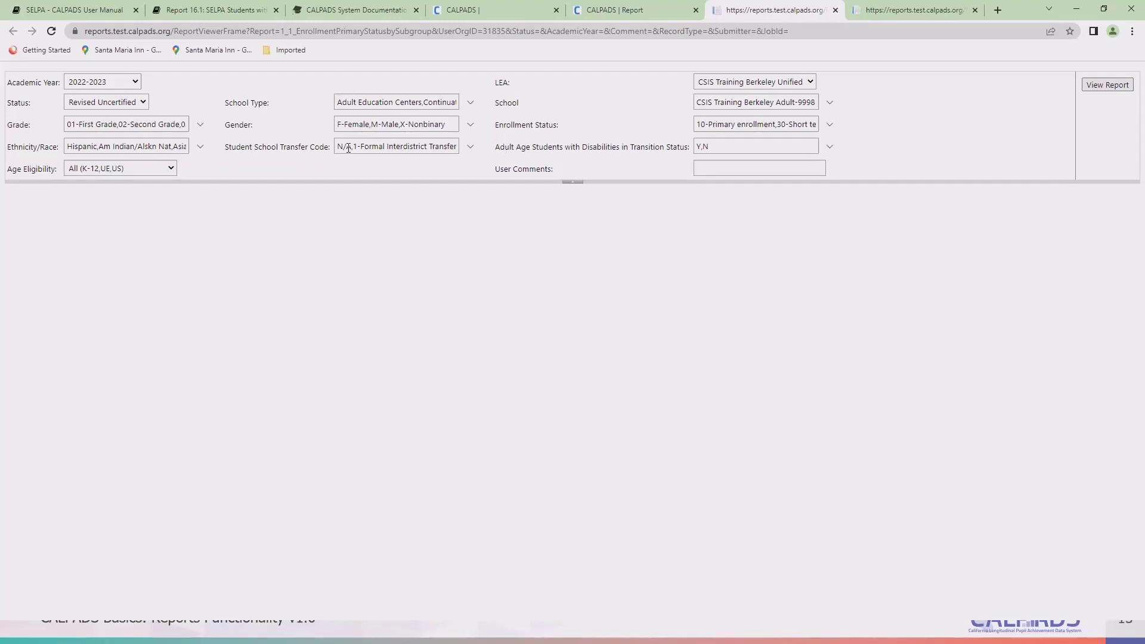
left_click(106, 83)
left_click(191, 103)
left_click(1097, 86)
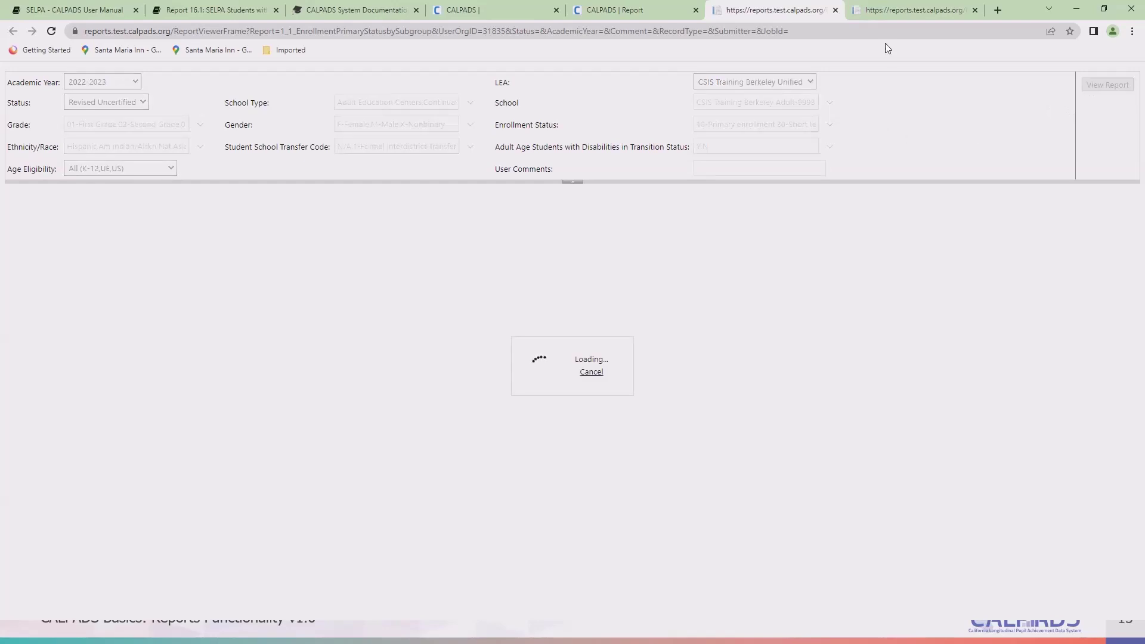
Generate the report in the other newly opened tab, keeping CSIS Training Berkeley Unified as the LEA
left_click(896, 15)
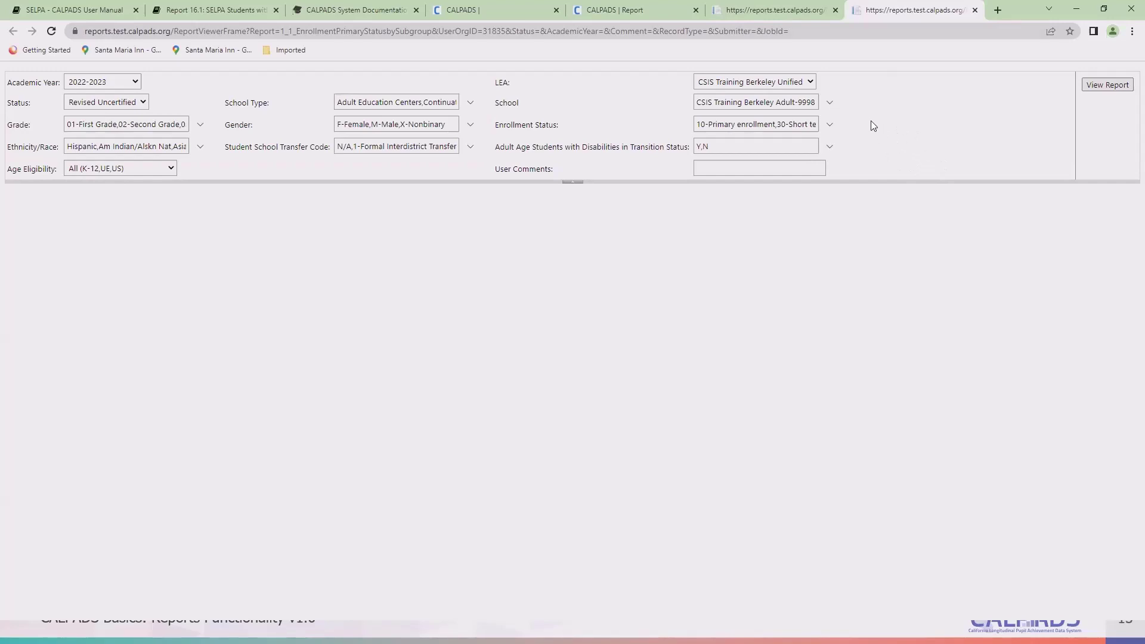
left_click(810, 80)
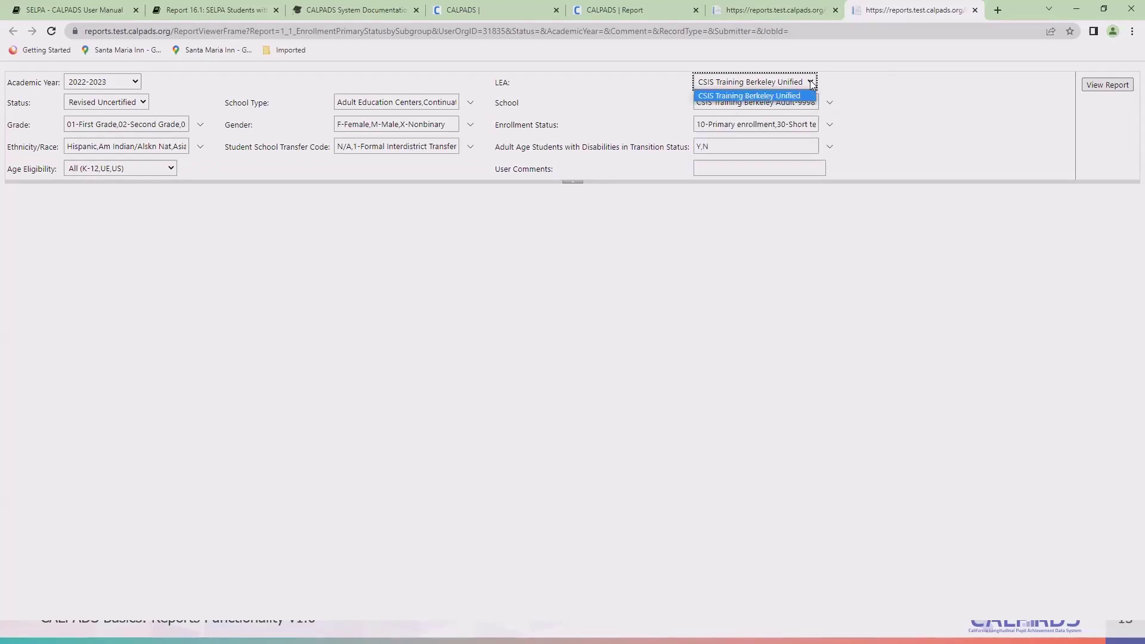
left_click(833, 96)
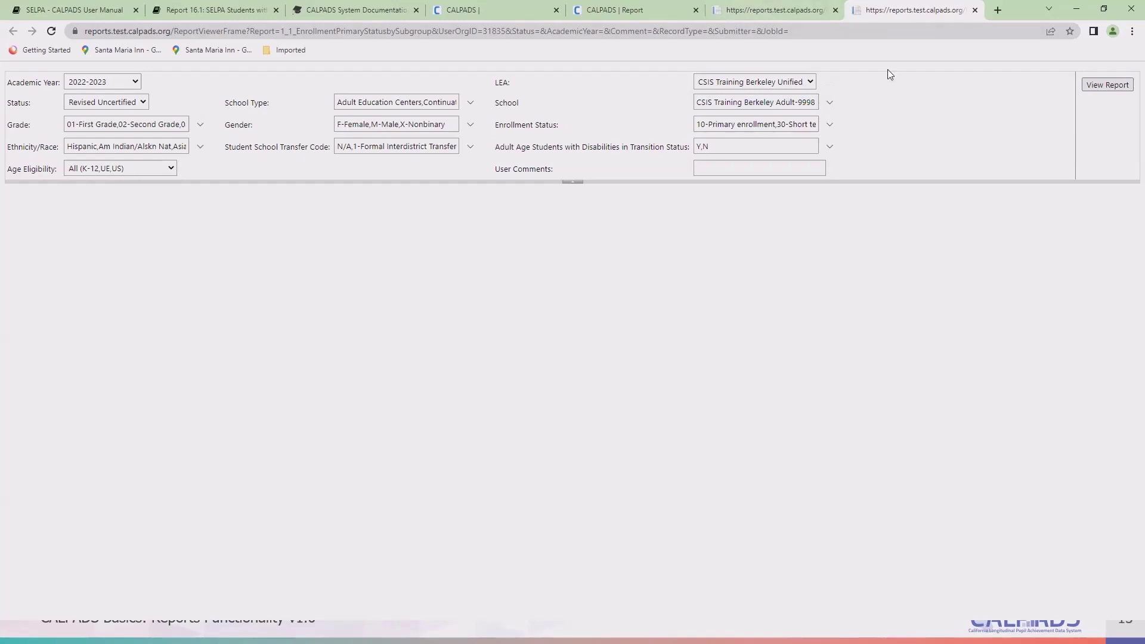
left_click(1096, 86)
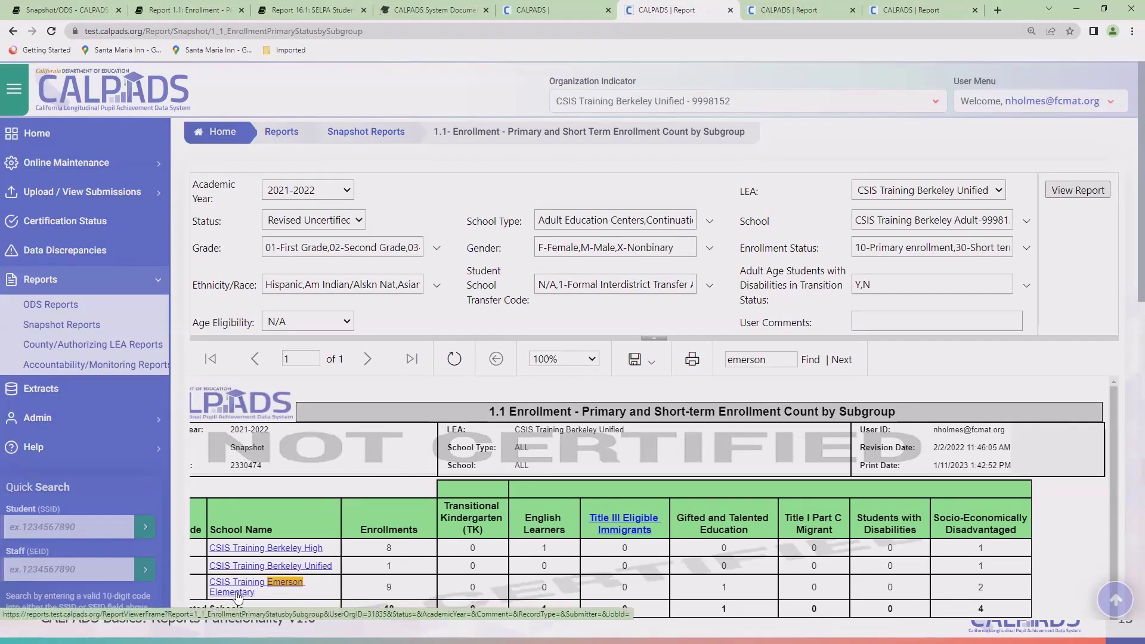
Switch to the report 1.2 tab, highlight its School filter value and examine the student list for CSIS Training Emerson Elementary
left_click(824, 14)
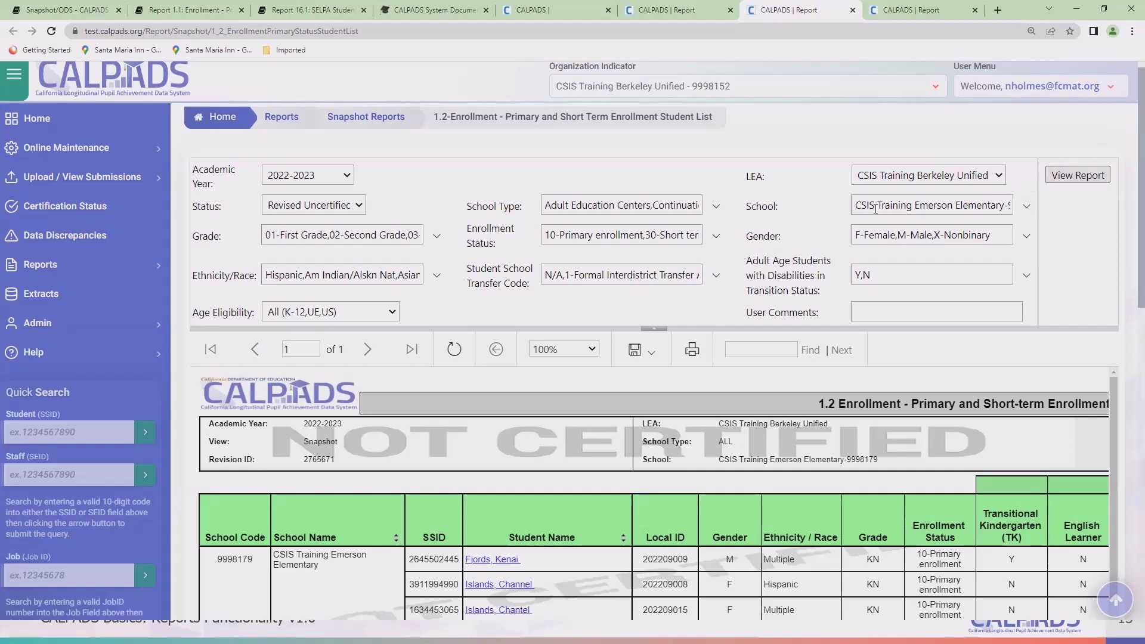
left_click_drag(857, 206, 1013, 202)
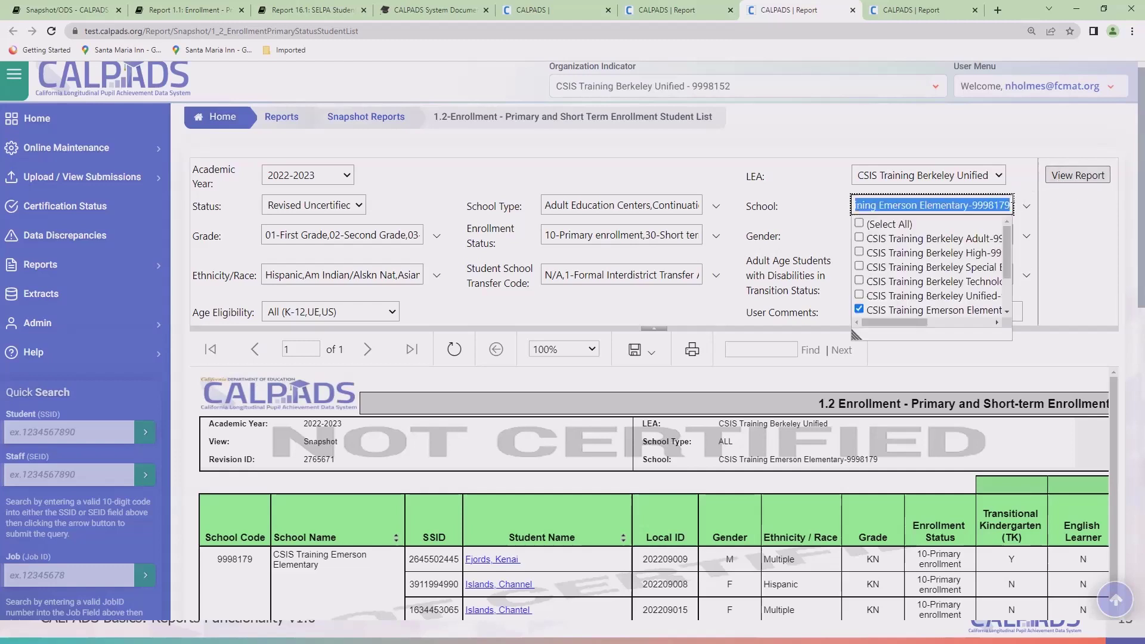
left_click(1062, 216)
scroll(578, 293, "down", 5)
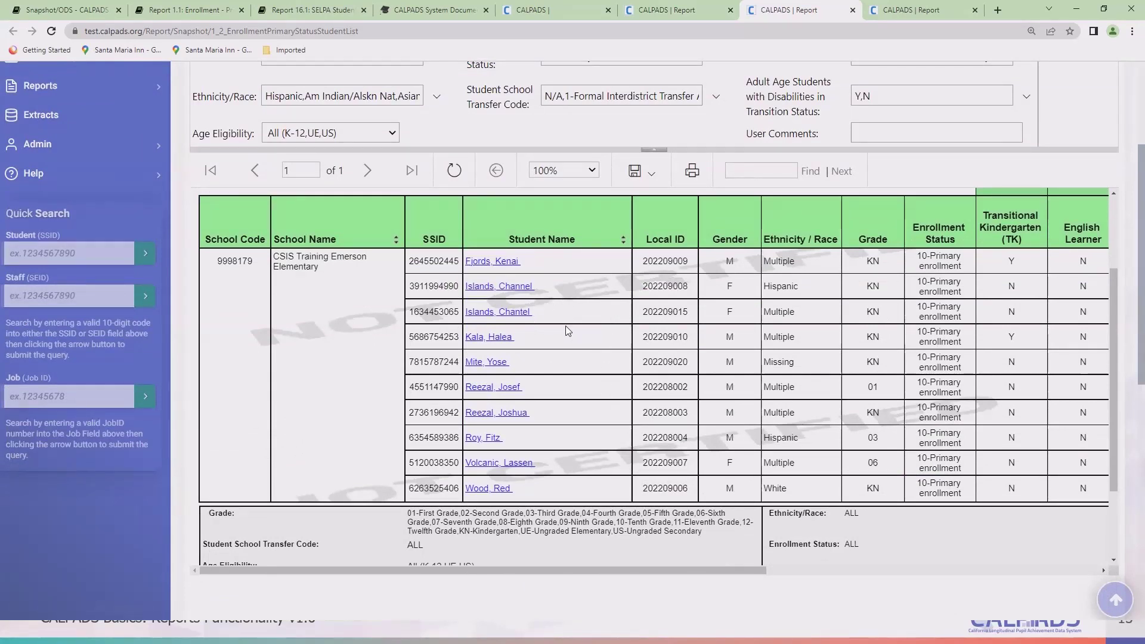
scroll(554, 328, "up", 1)
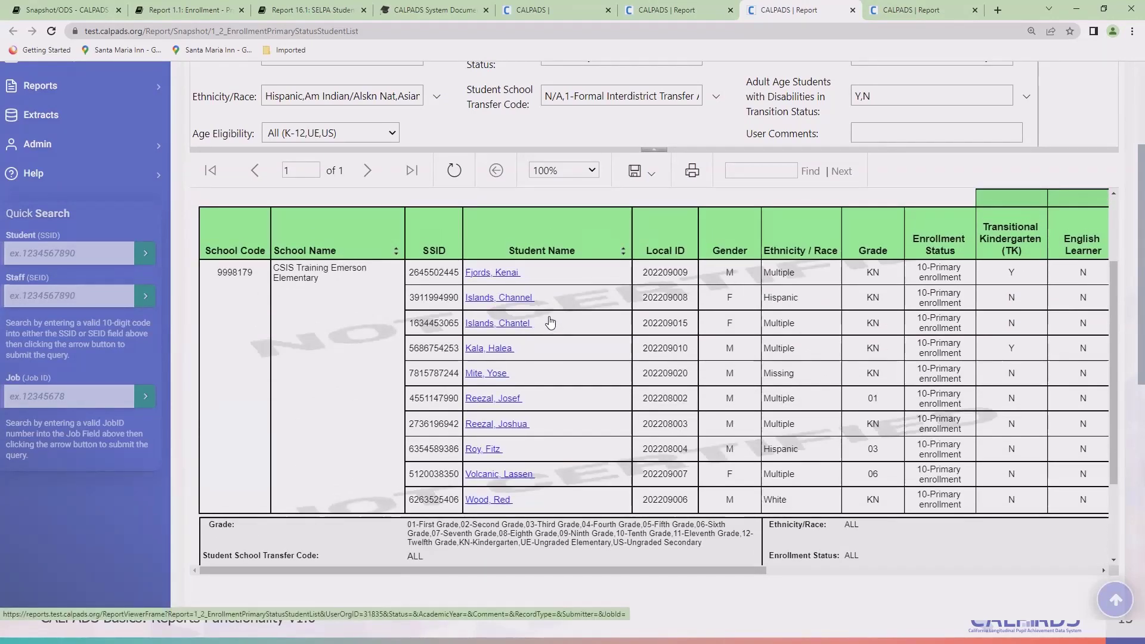
scroll(550, 322, "up", 2)
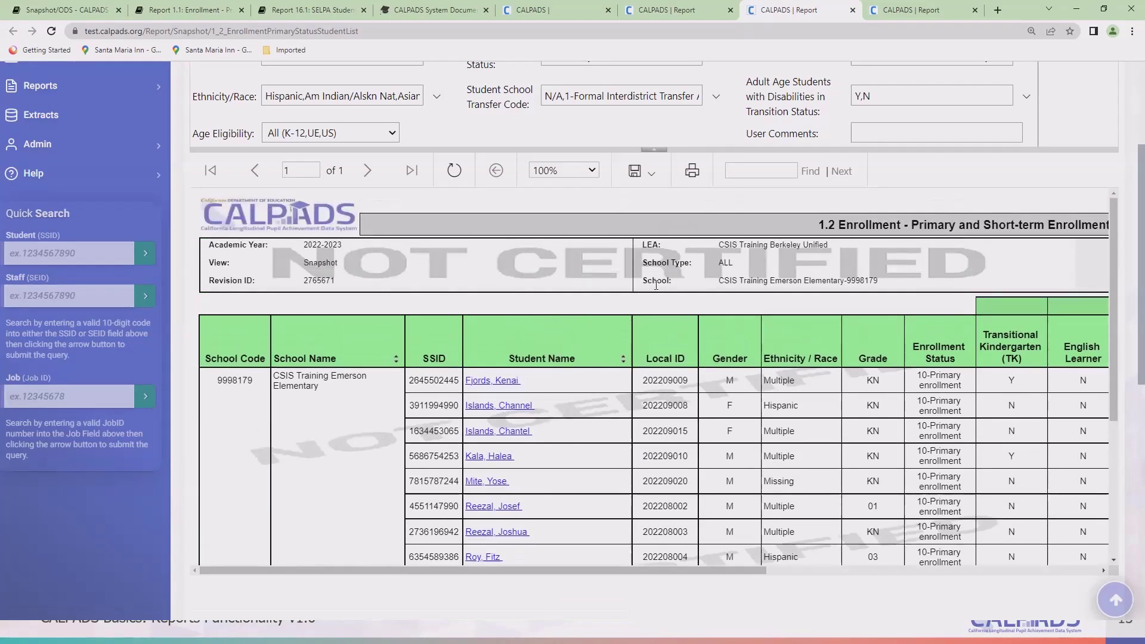
Compare the Emerson Elementary row in report 1.1 with the student list and filter summary in report 1.2
left_click(669, 17)
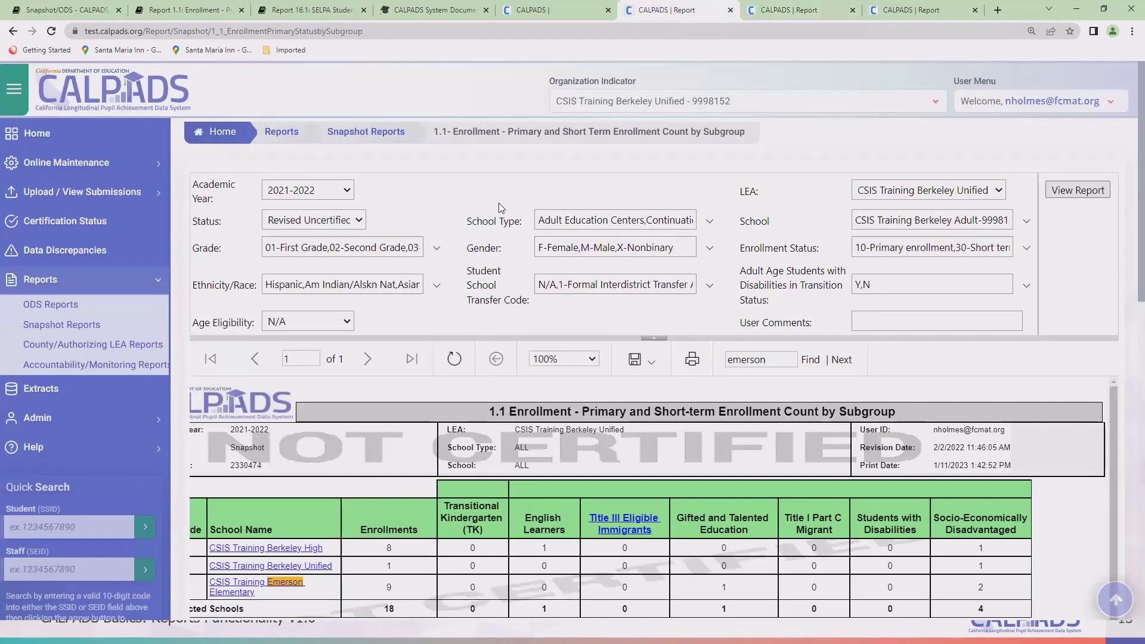
scroll(458, 176, "down", 3)
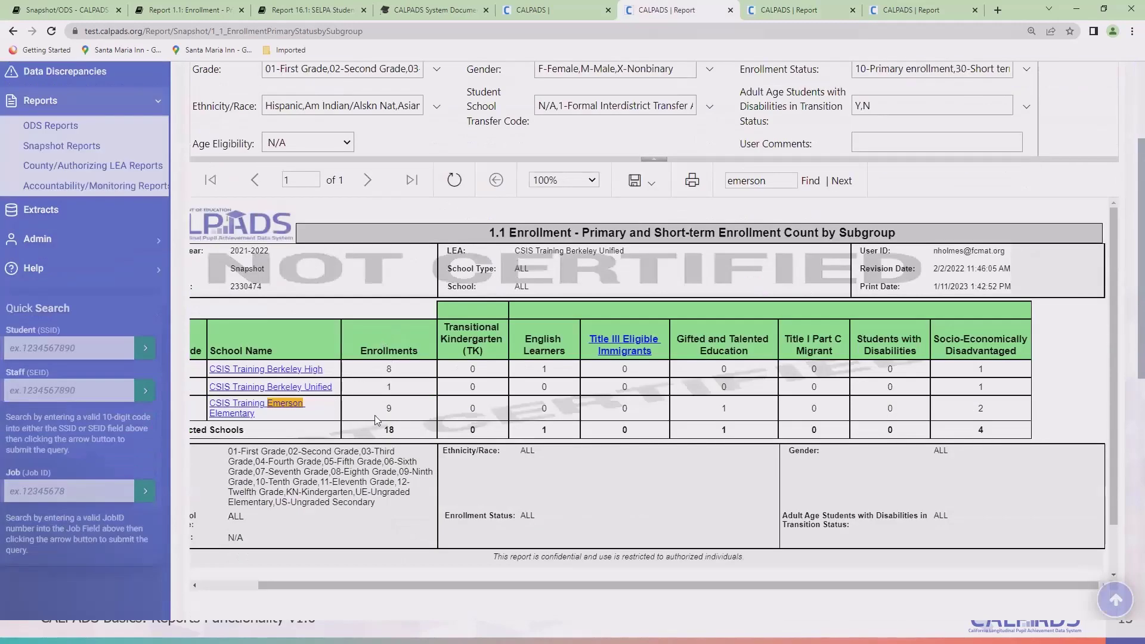
scroll(737, 206, "up", 3)
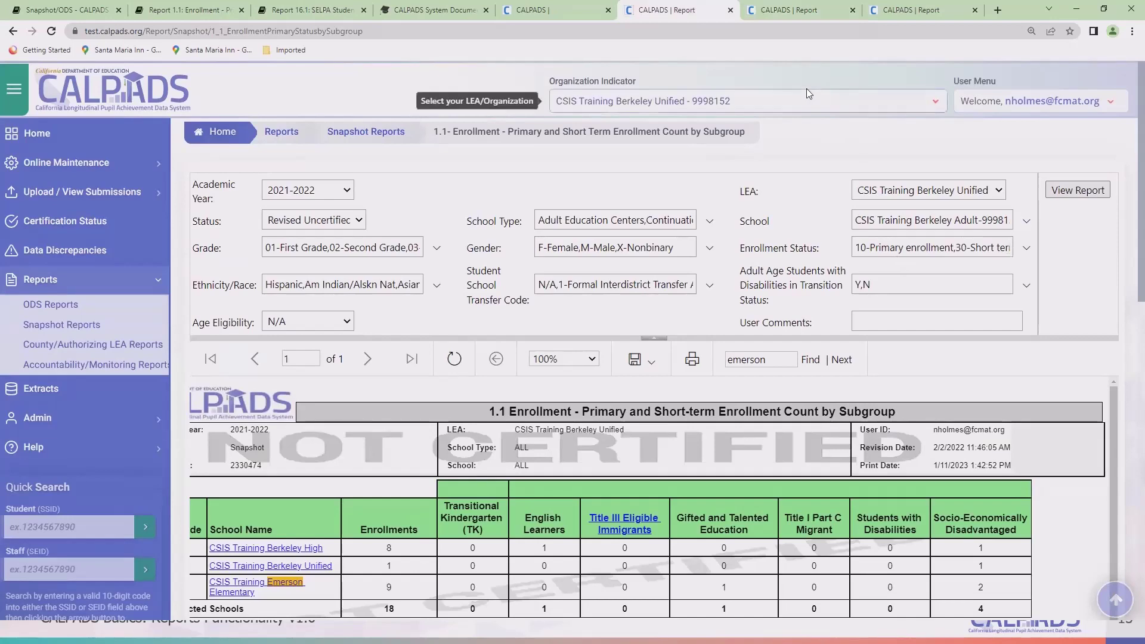
key("ctrl+Tab")
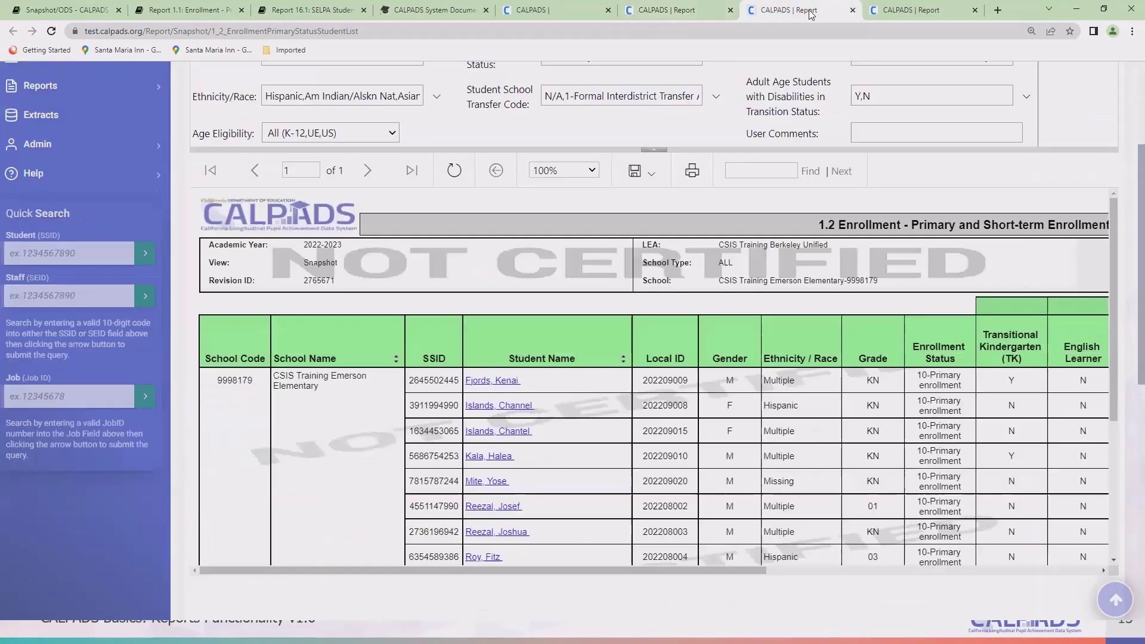
scroll(784, 377, "down", 1)
scroll(785, 377, "down", 3)
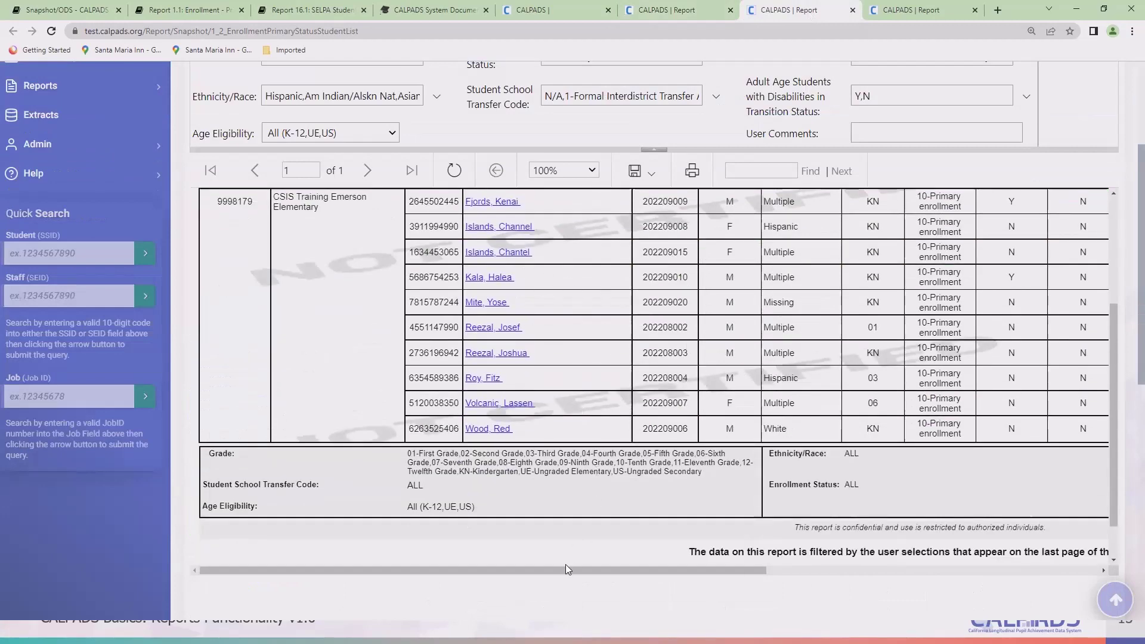
Examine all columns and student rows of report 1.2, from the student names through FRPM Eligible and the filter summary
left_click_drag(563, 570, 826, 572)
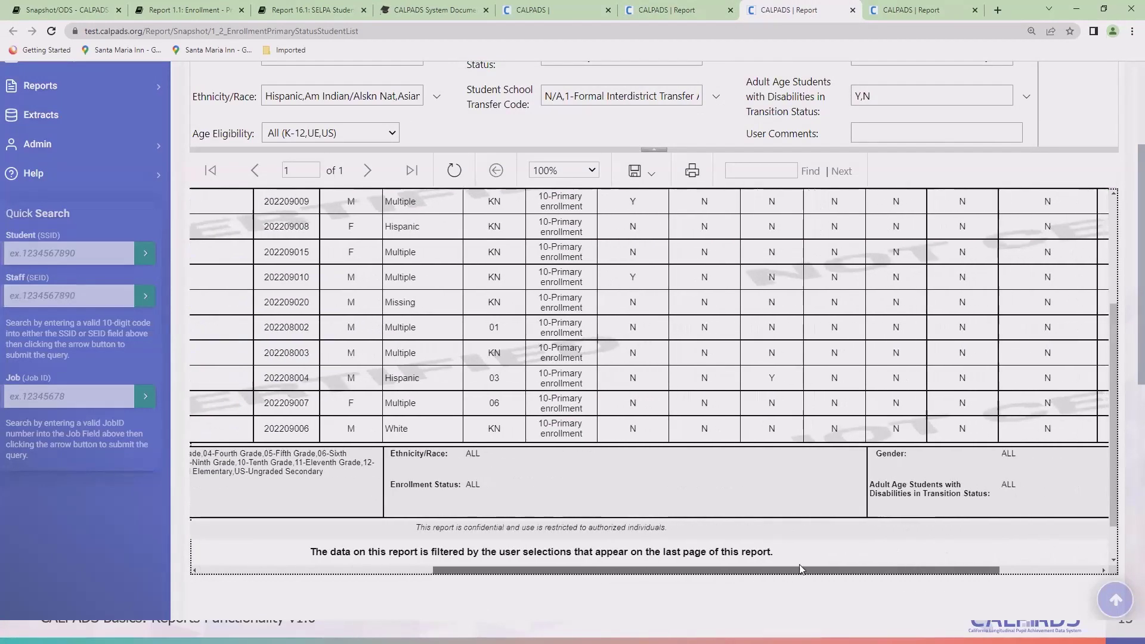
scroll(793, 429, "up", 3)
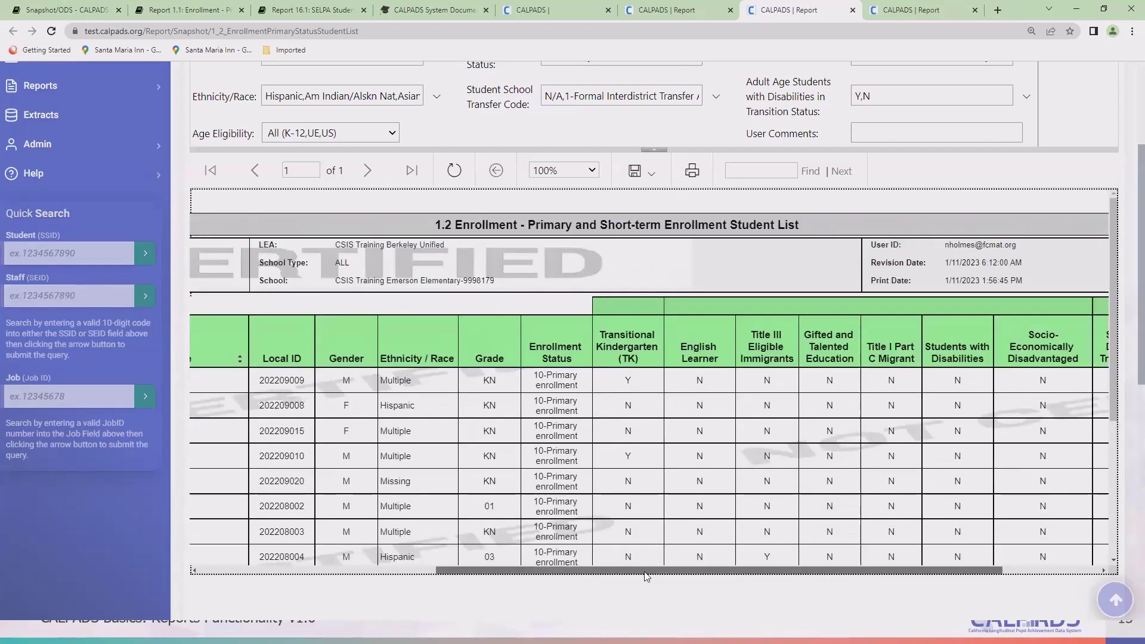
left_click_drag(635, 570, 576, 571)
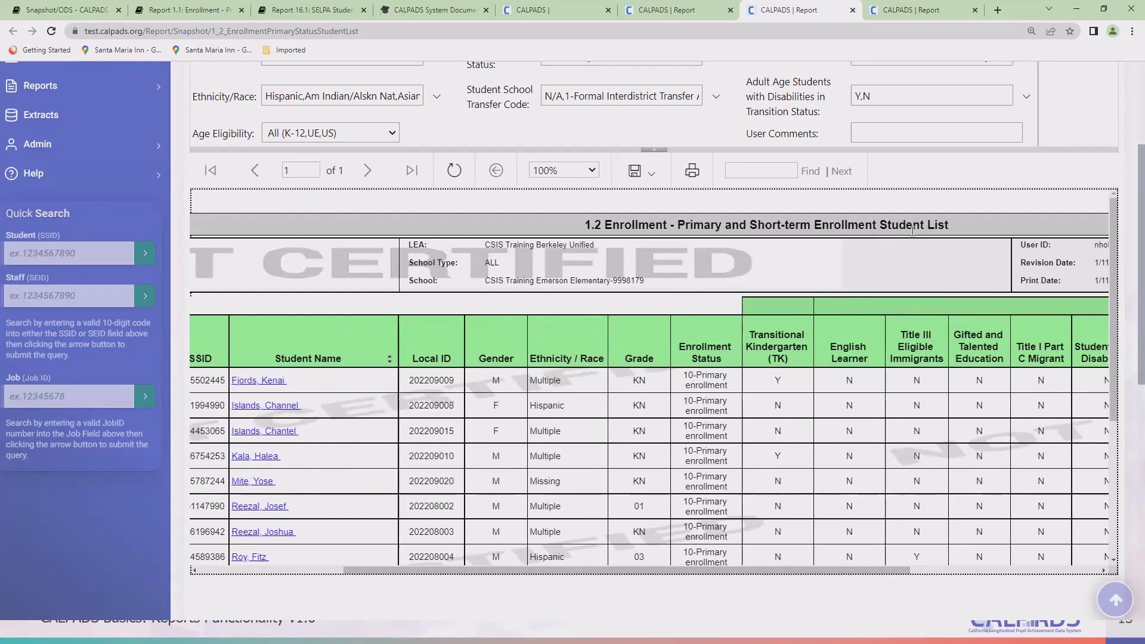
left_click_drag(737, 569, 903, 525)
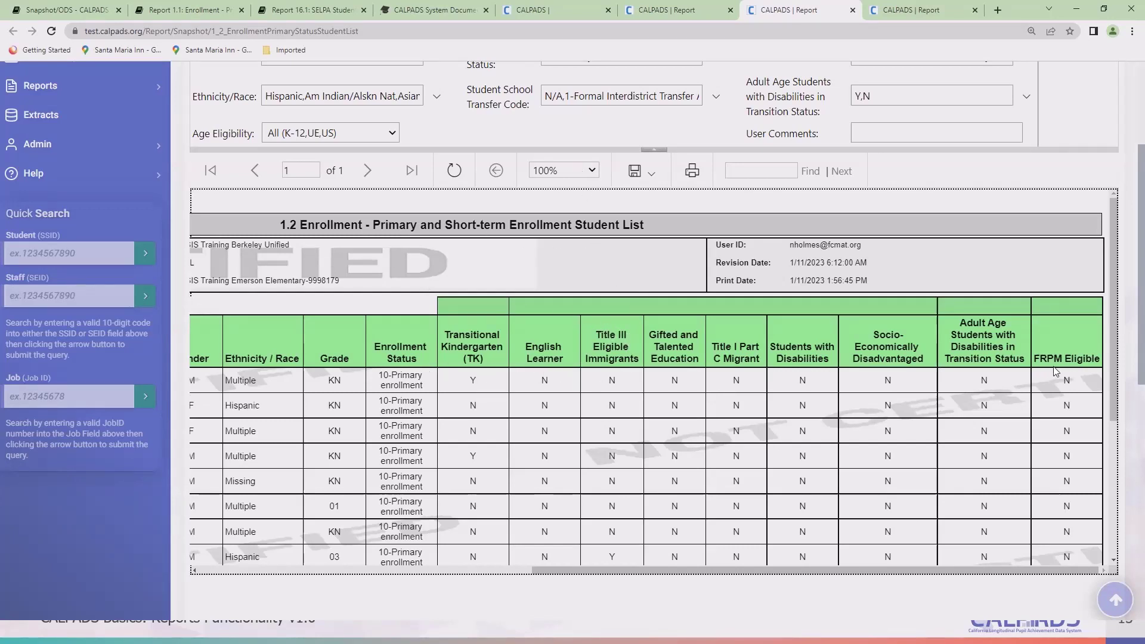
left_click_drag(643, 570, 344, 568)
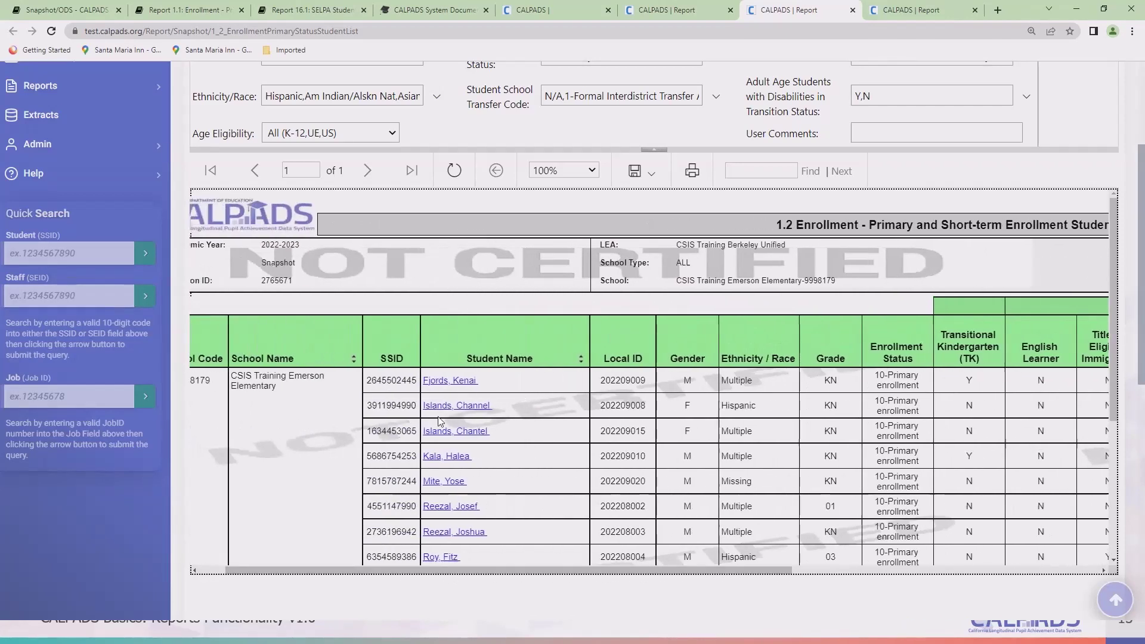
scroll(461, 399, "down", 5)
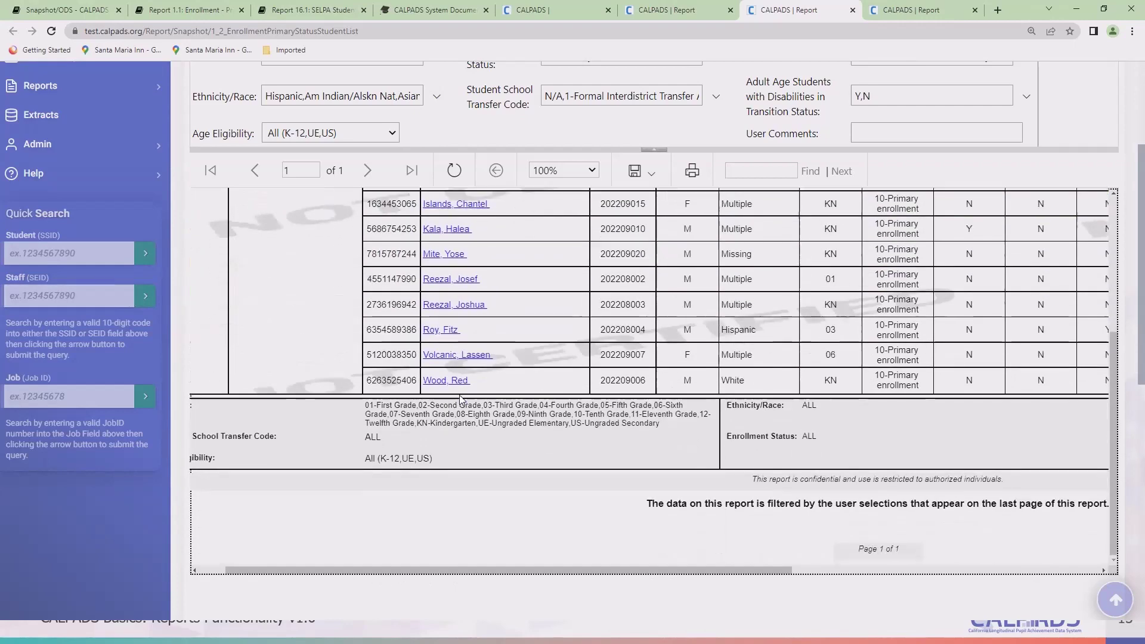
scroll(461, 400, "up", 5)
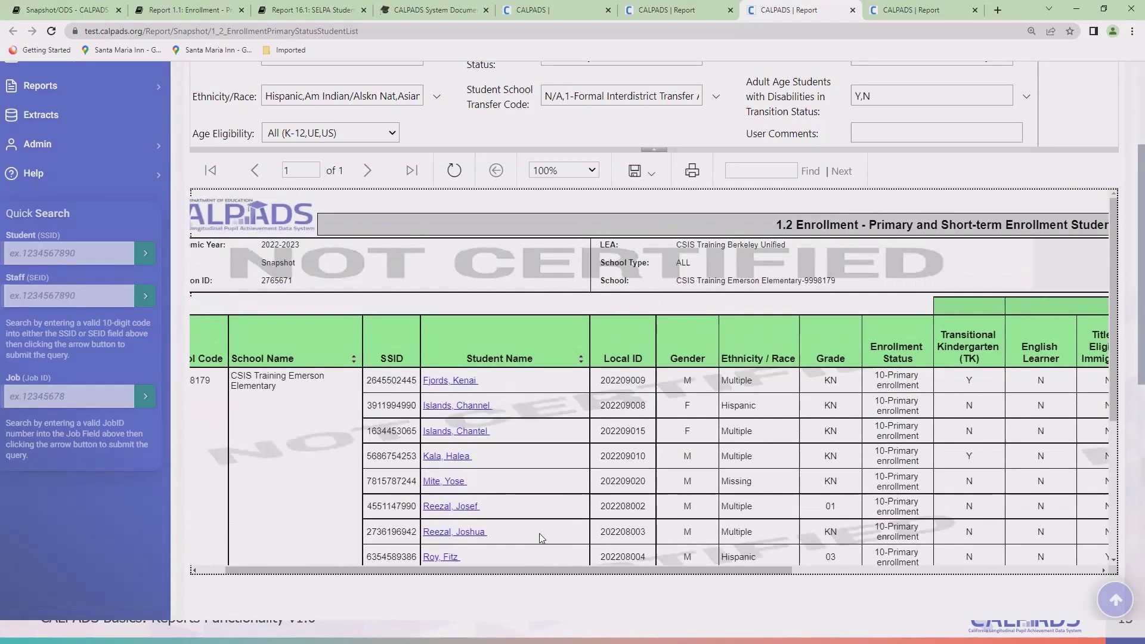
Go from the Title III Eligible Immigrants column of report 1.1 to report 2.2 and generate it for academic year 2022-2023
left_click(686, 12)
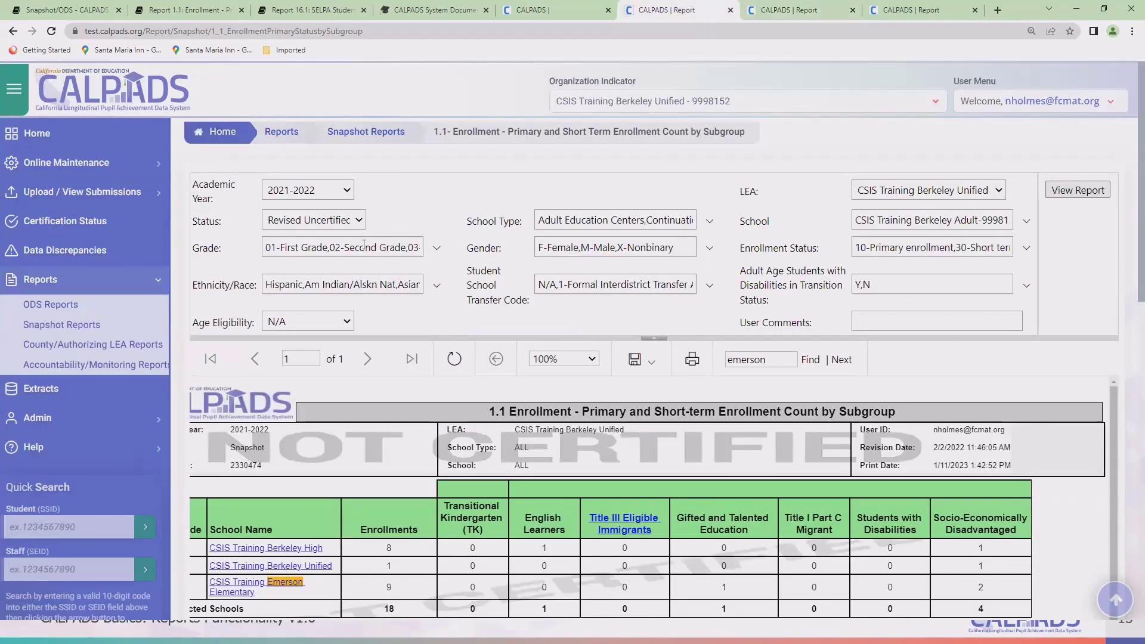
scroll(411, 353, "down", 2)
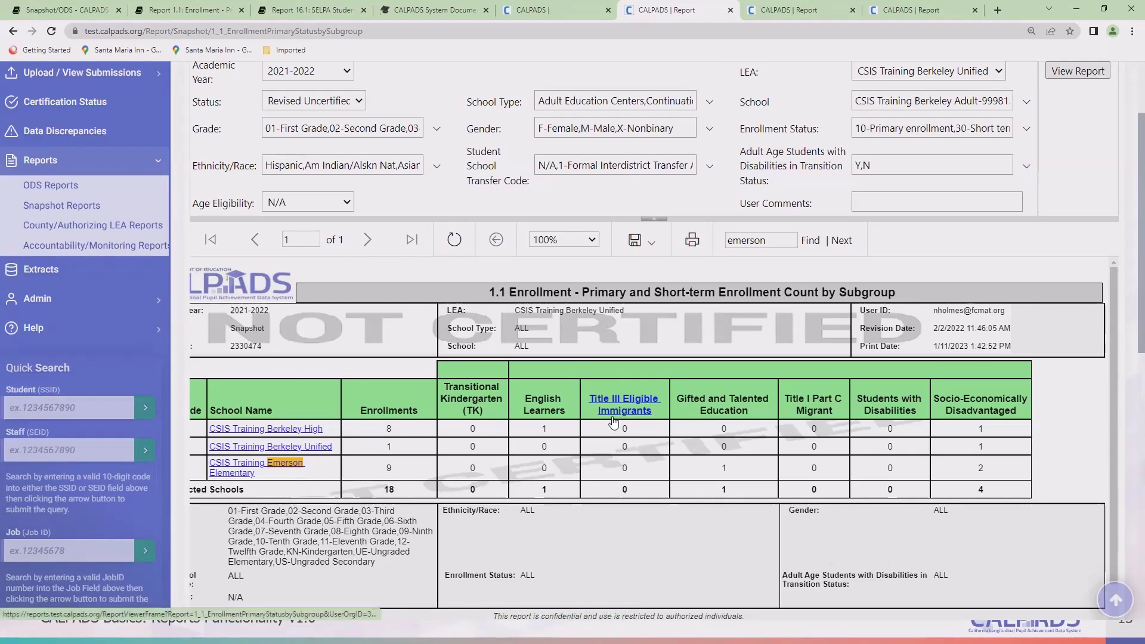
left_click(646, 396)
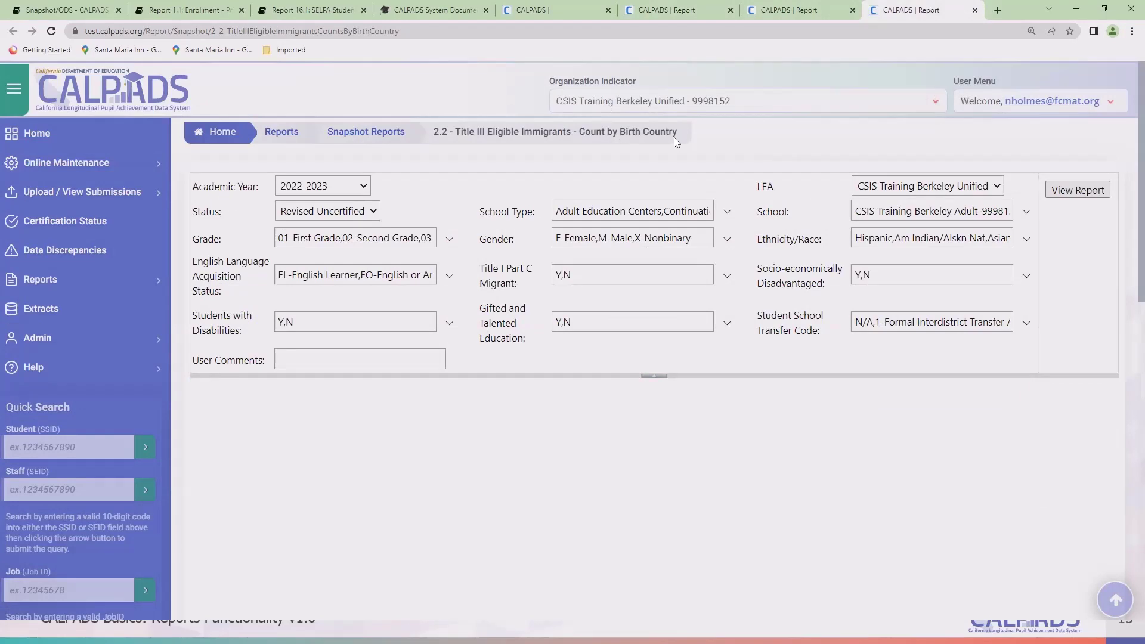
left_click(1067, 194)
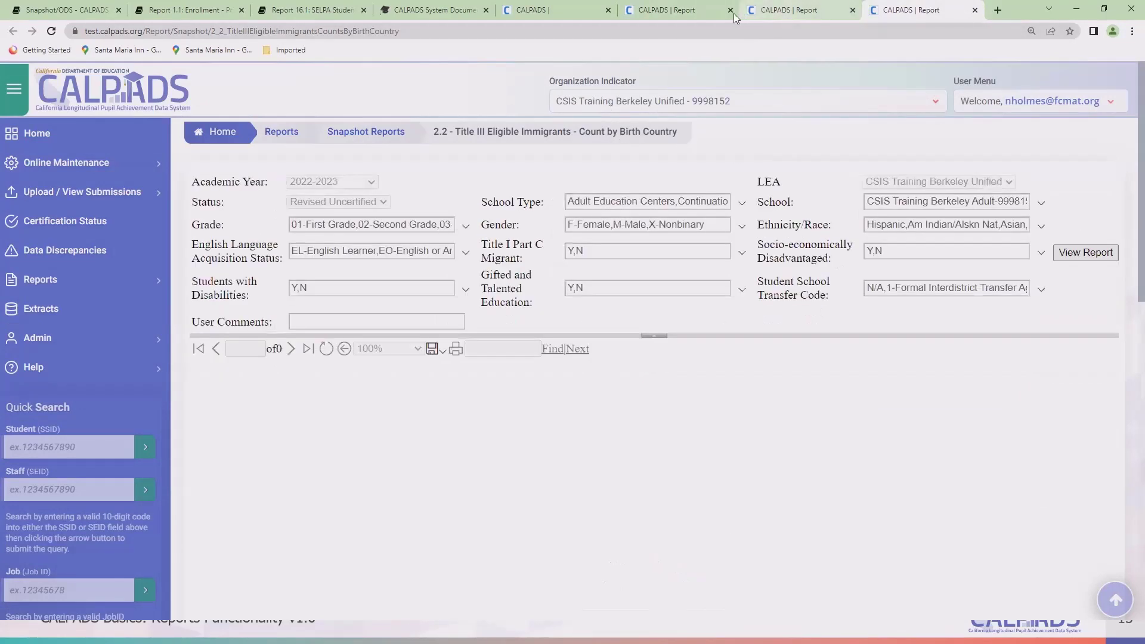
Review the Title III Eligible Immigrants column in report 1.1 against the school counts by birth country in report 2.2
left_click(655, 12)
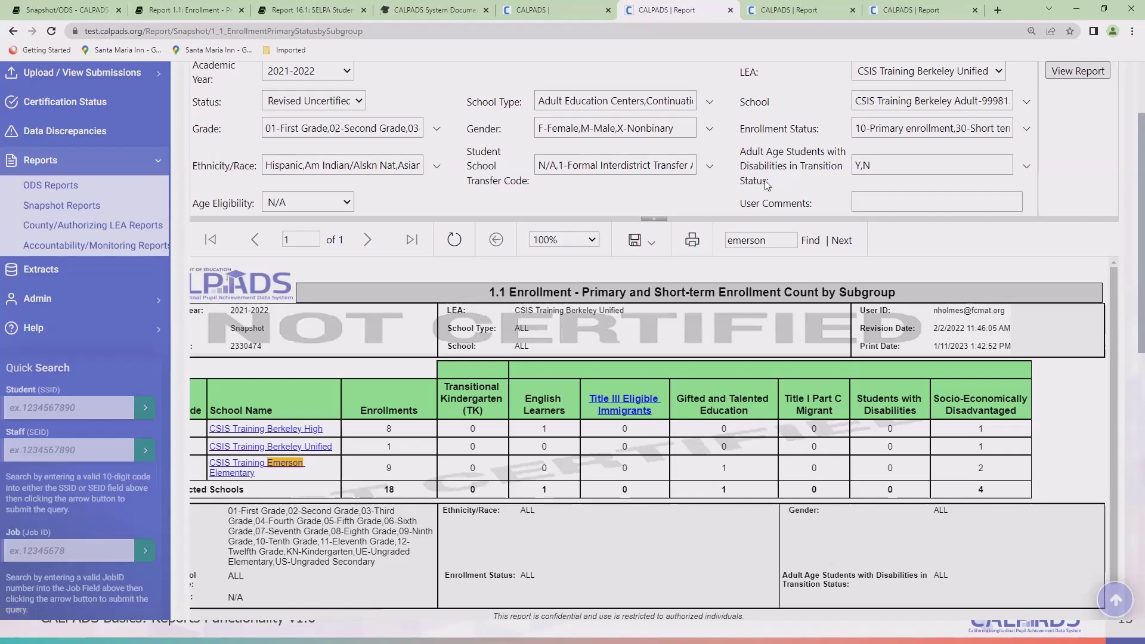
left_click(893, 13)
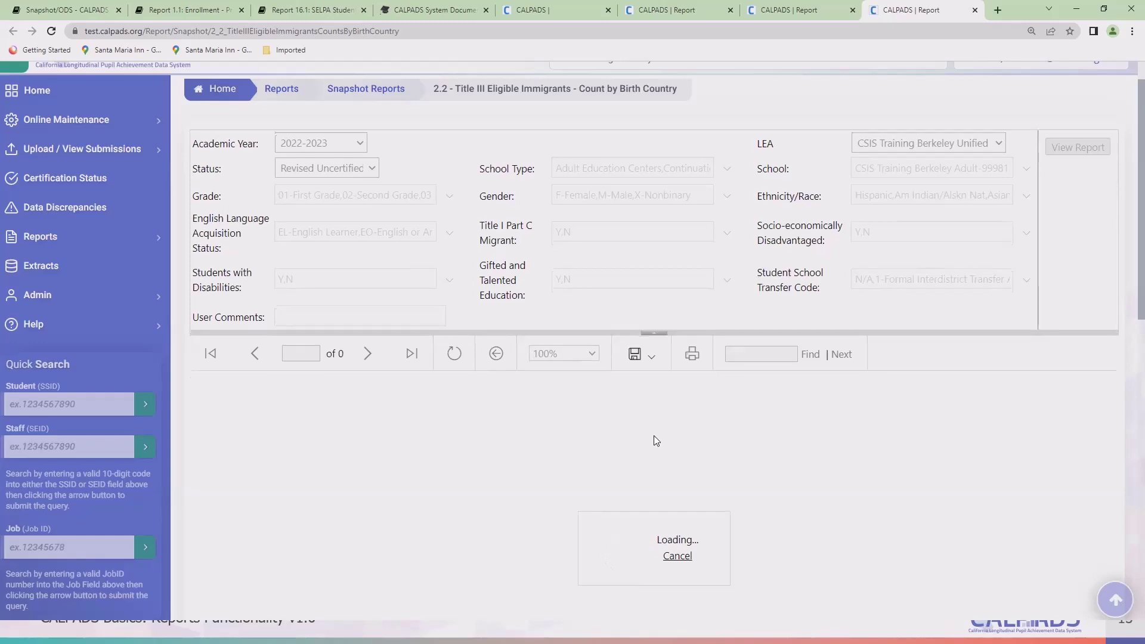
scroll(635, 422, "down", 4)
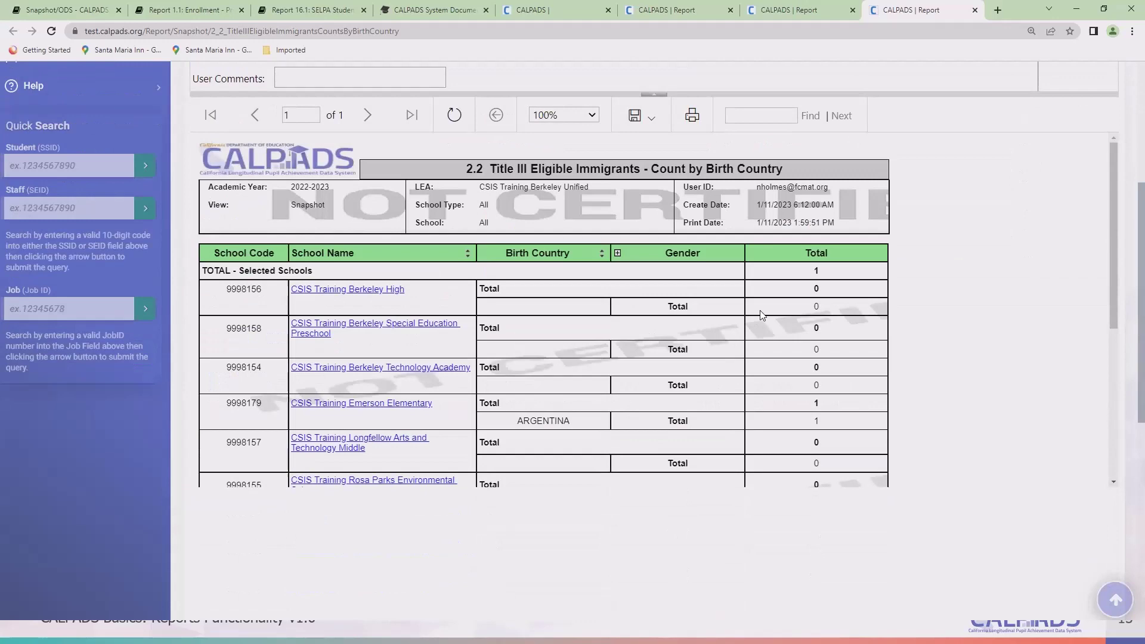
scroll(762, 314, "down", 2)
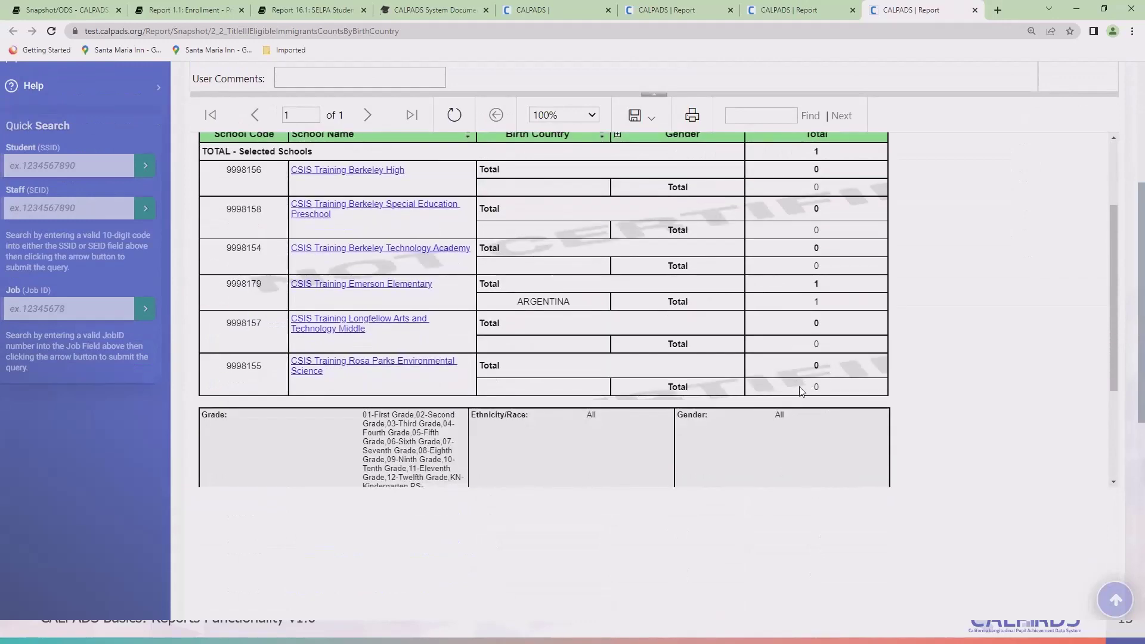
scroll(843, 383, "up", 2)
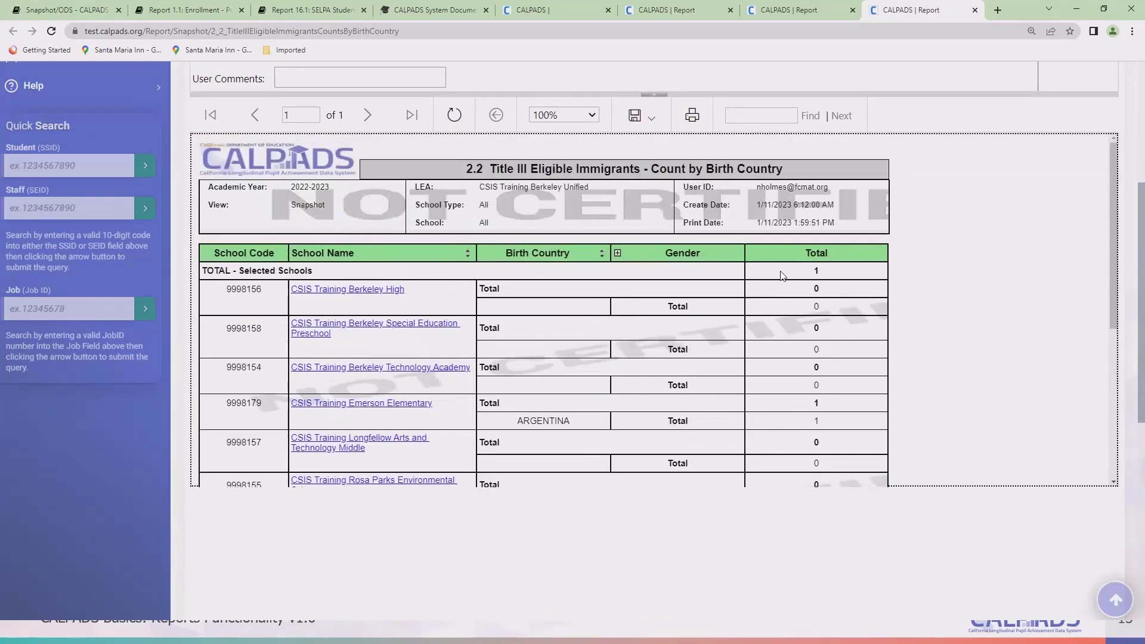
Highlight the selected-schools total and the Argentina row of CSIS Training Emerson Elementary in report 2.2
left_click_drag(812, 274, 829, 273)
scroll(833, 300, "down", 3)
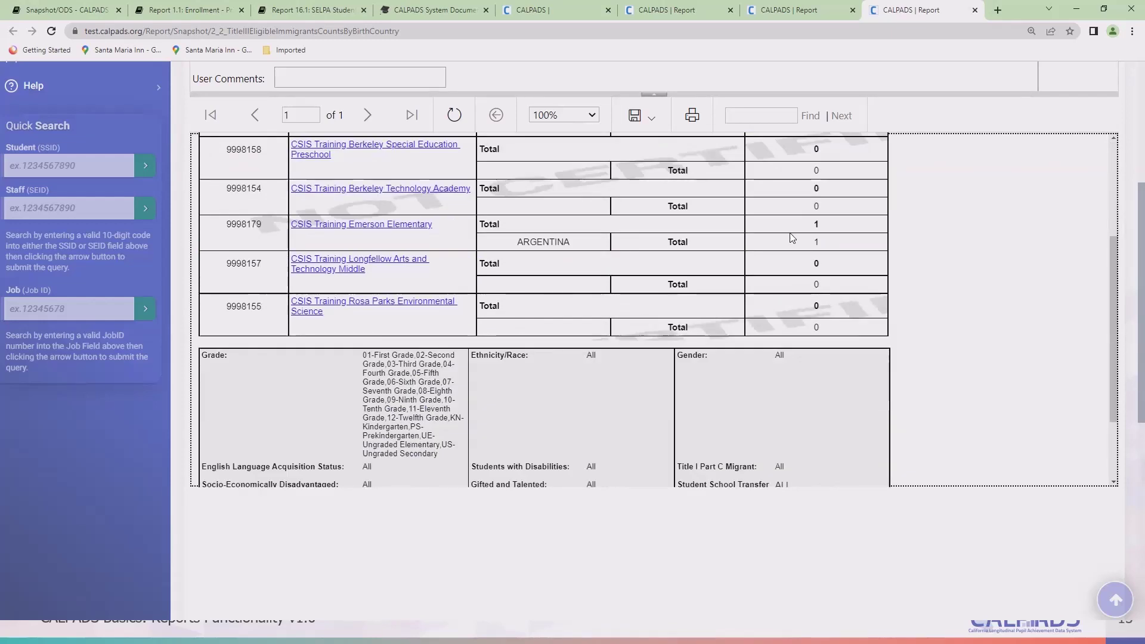
scroll(792, 238, "up", 2)
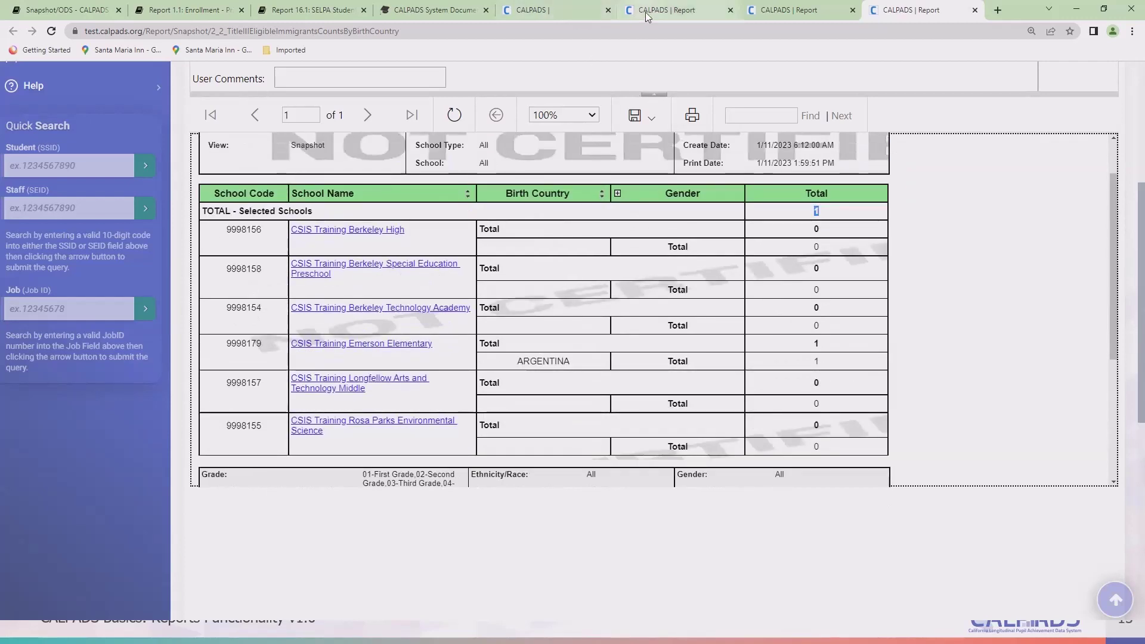
triple_click(823, 357)
scroll(823, 357, "up", 2)
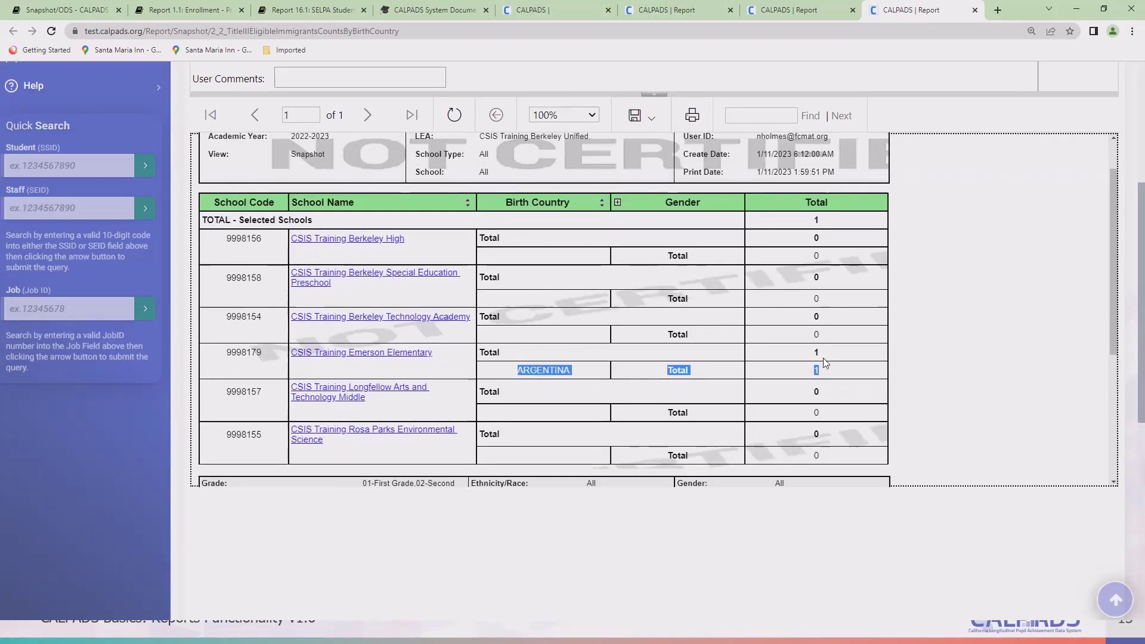
Highlight the academic year in the headers of report 1.1 and report 2.2 to compare them
left_click(667, 10)
left_click_drag(230, 311, 277, 309)
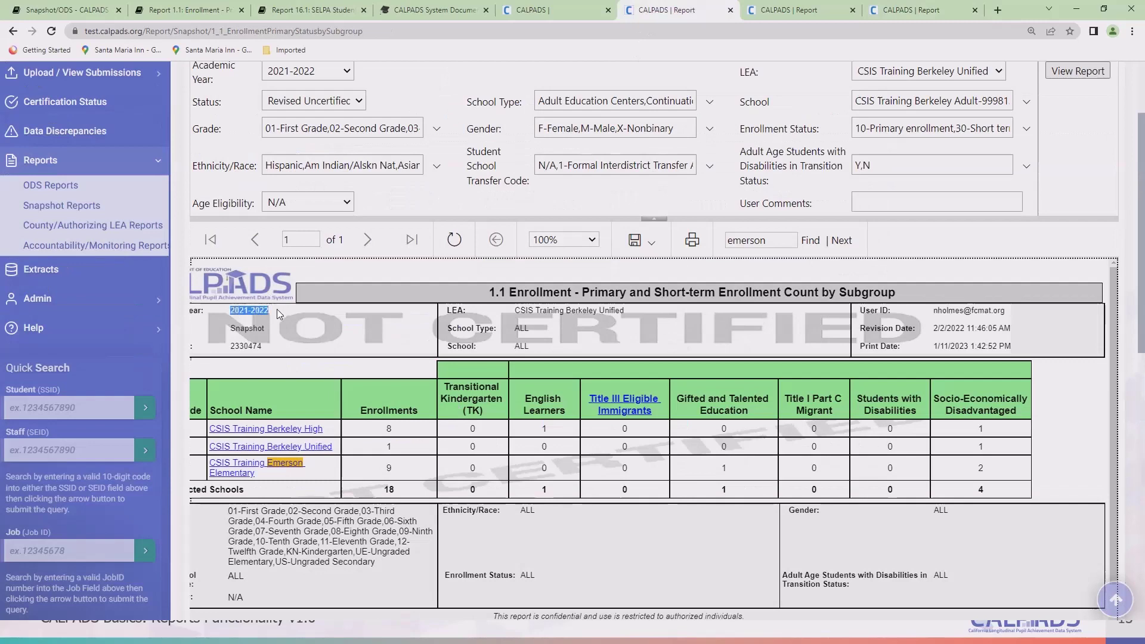
left_click(659, 452)
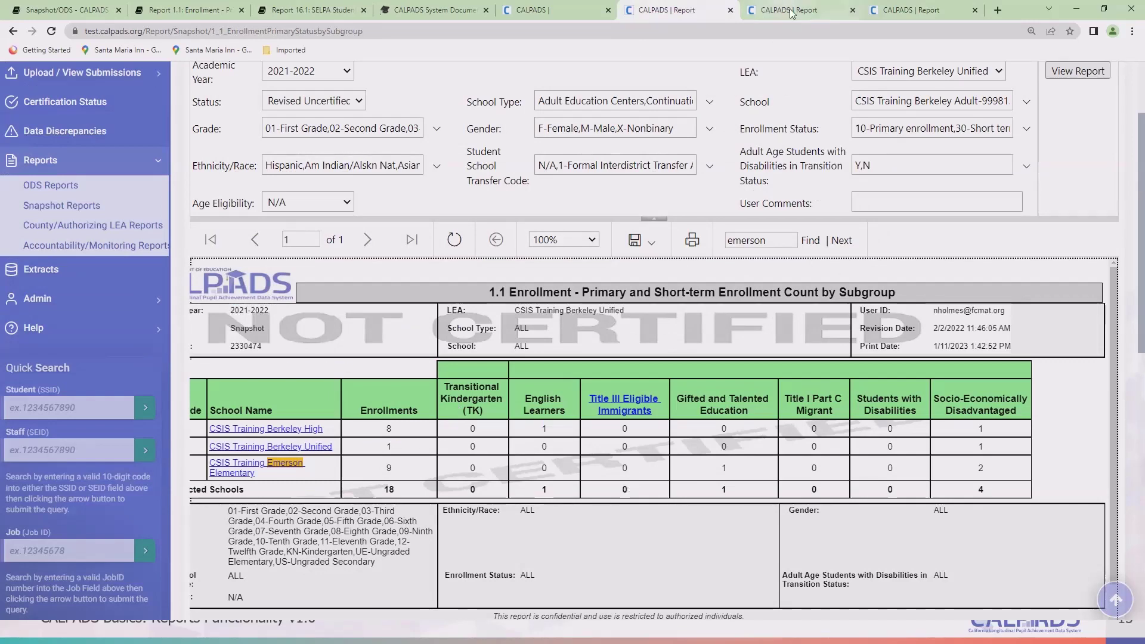
left_click(905, 16)
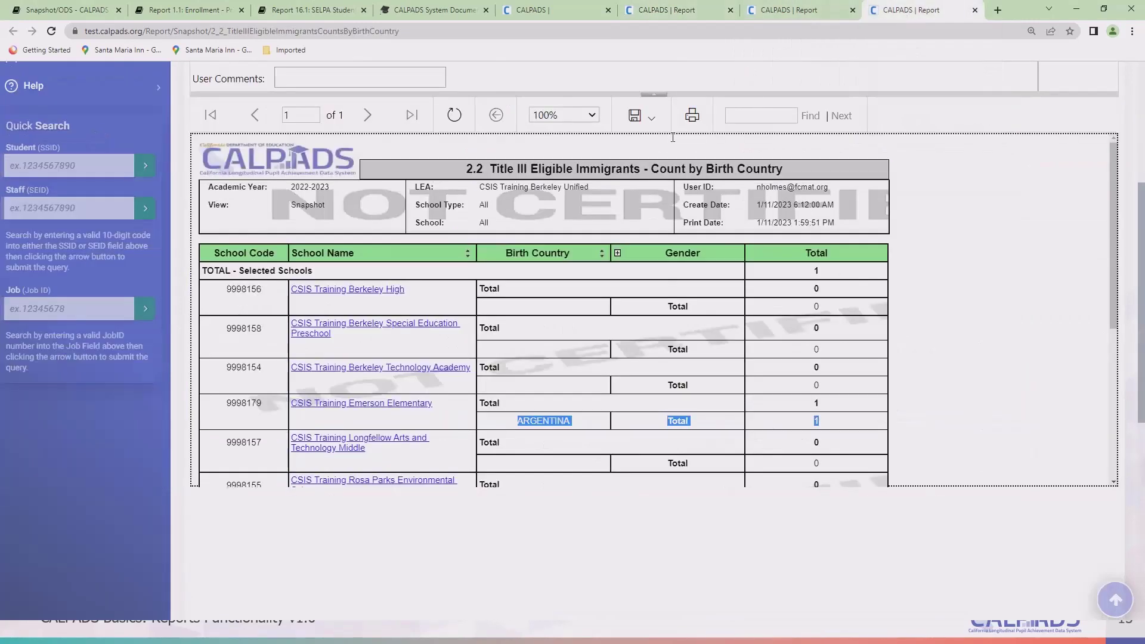
scroll(342, 363, "up", 3)
left_click_drag(278, 365, 341, 366)
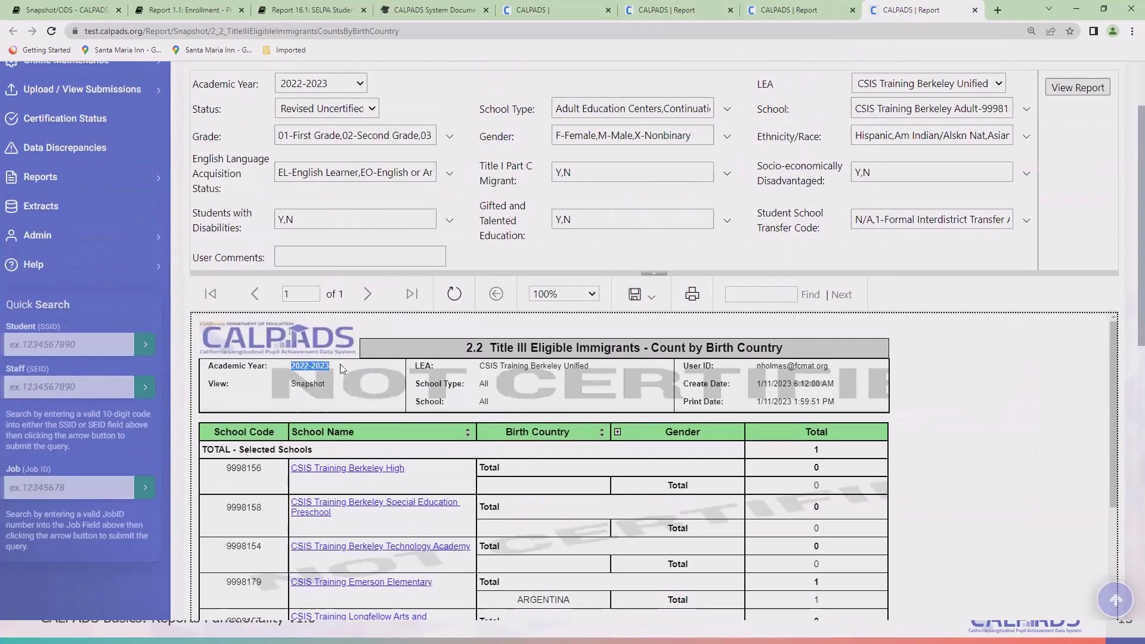
View the Academic Year filter choices of report 2.2, keep 2022-2023, and highlight the year in the report header
scroll(454, 286, "up", 2)
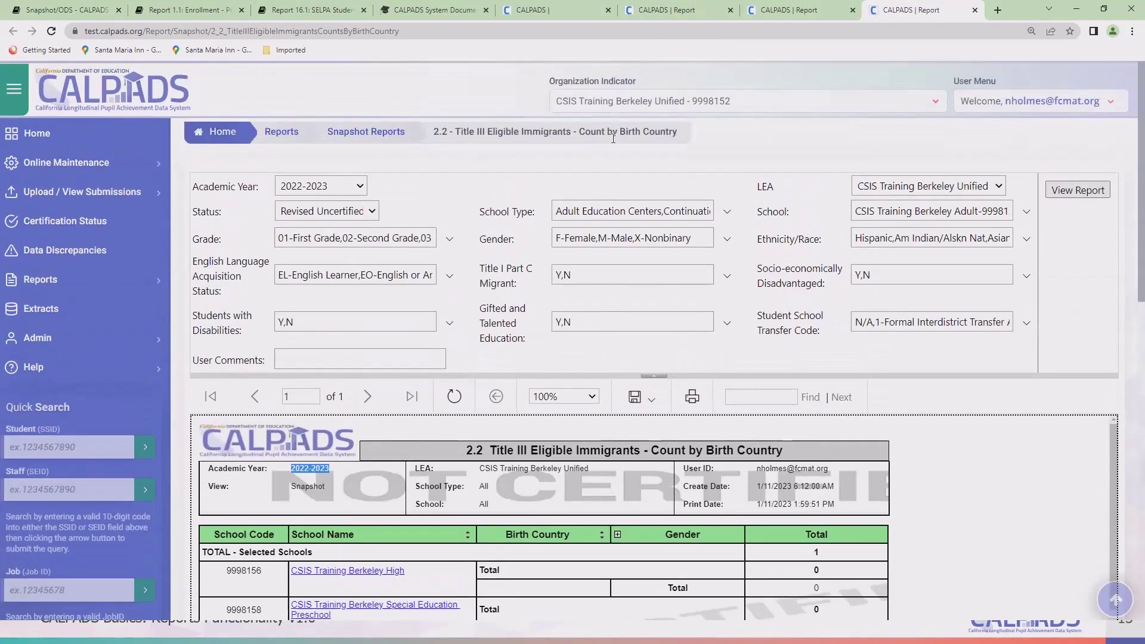
left_click(354, 190)
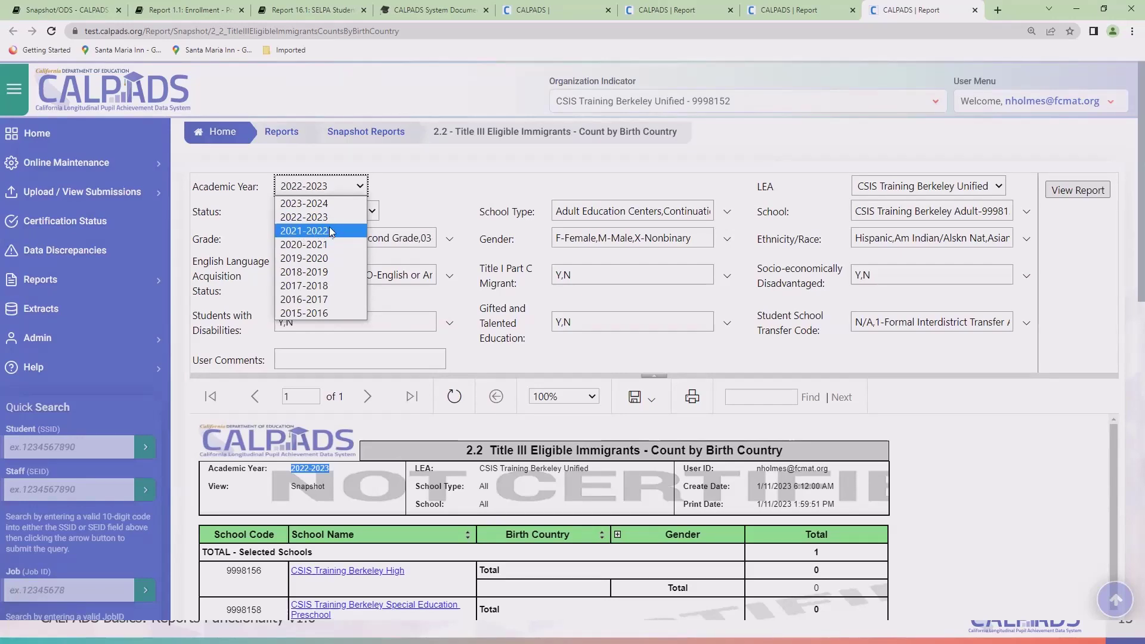
left_click(439, 202)
scroll(532, 271, "down", 4)
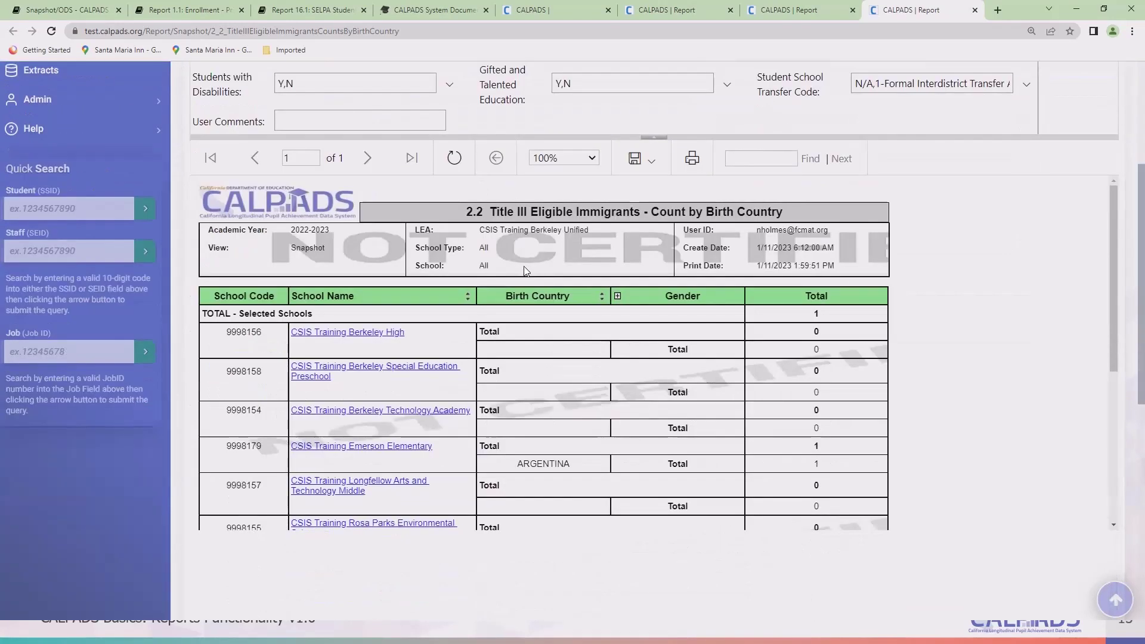
left_click_drag(269, 229, 332, 229)
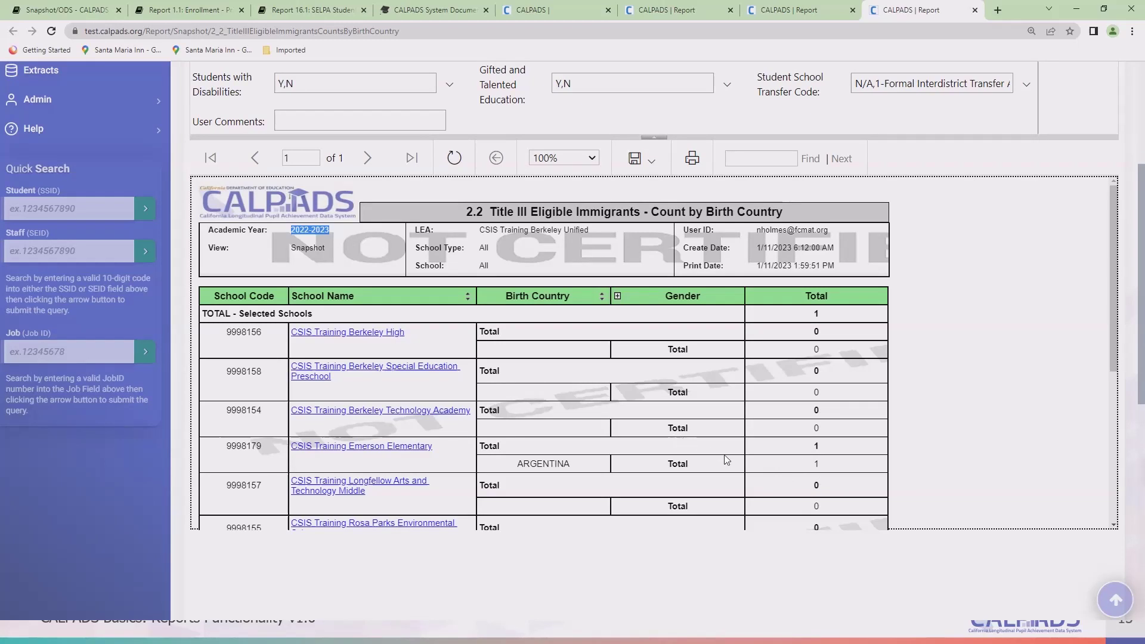
Switch to the report 1.1 documentation page and examine its description, selection criteria, filters, report logic and column rules with supporting report links
left_click(200, 16)
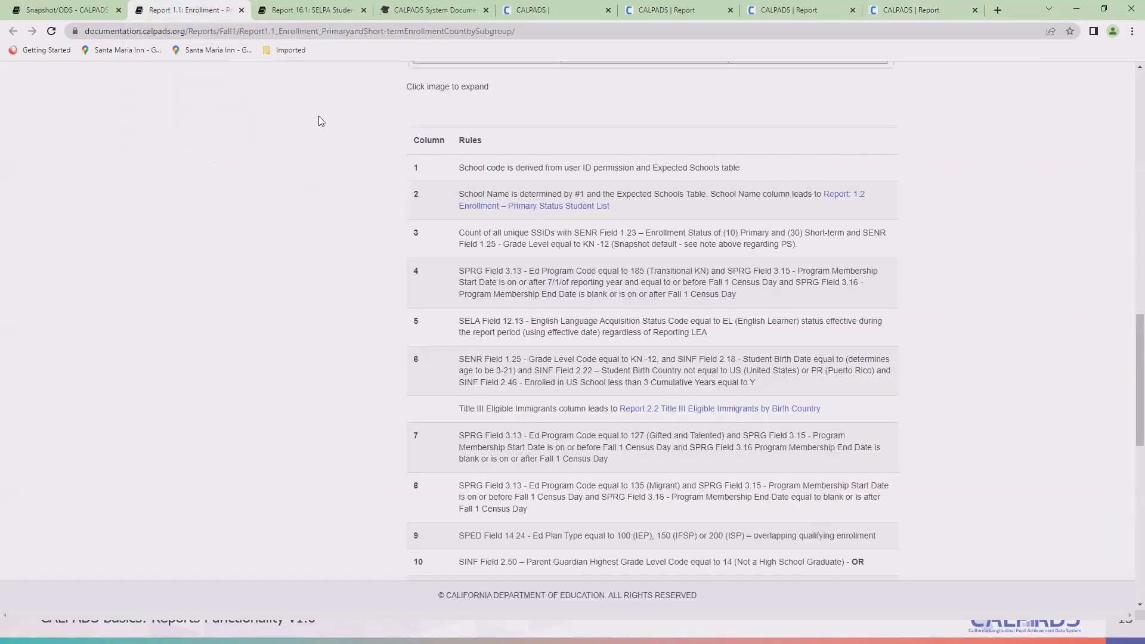
scroll(384, 270, "up", 3)
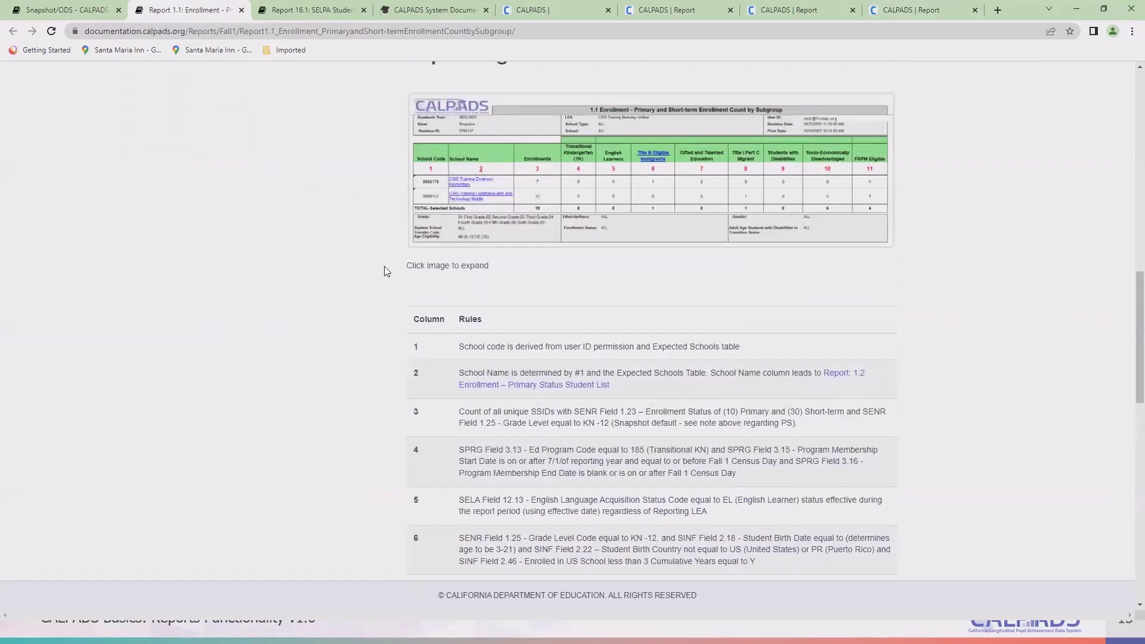
scroll(384, 266, "up", 10)
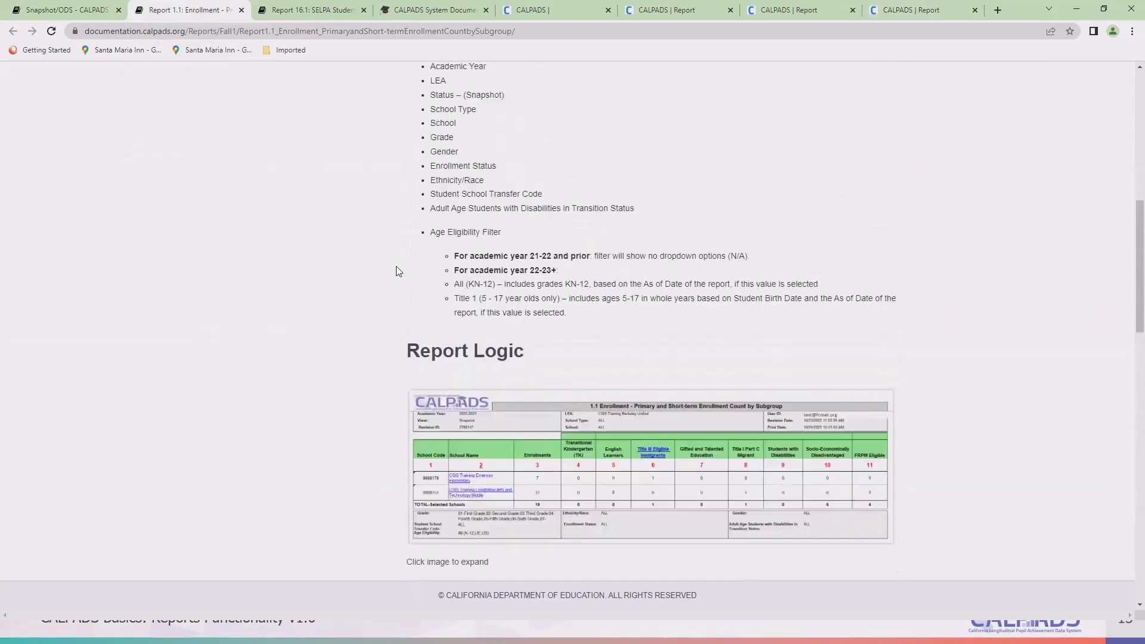
scroll(410, 267, "up", 5)
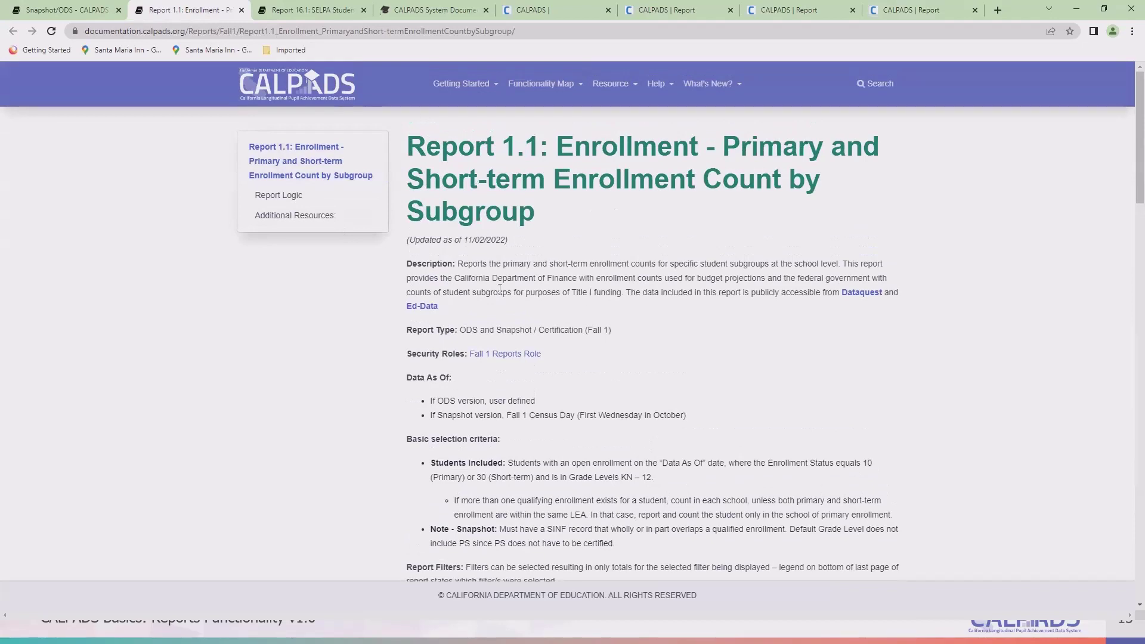
scroll(497, 280, "down", 3)
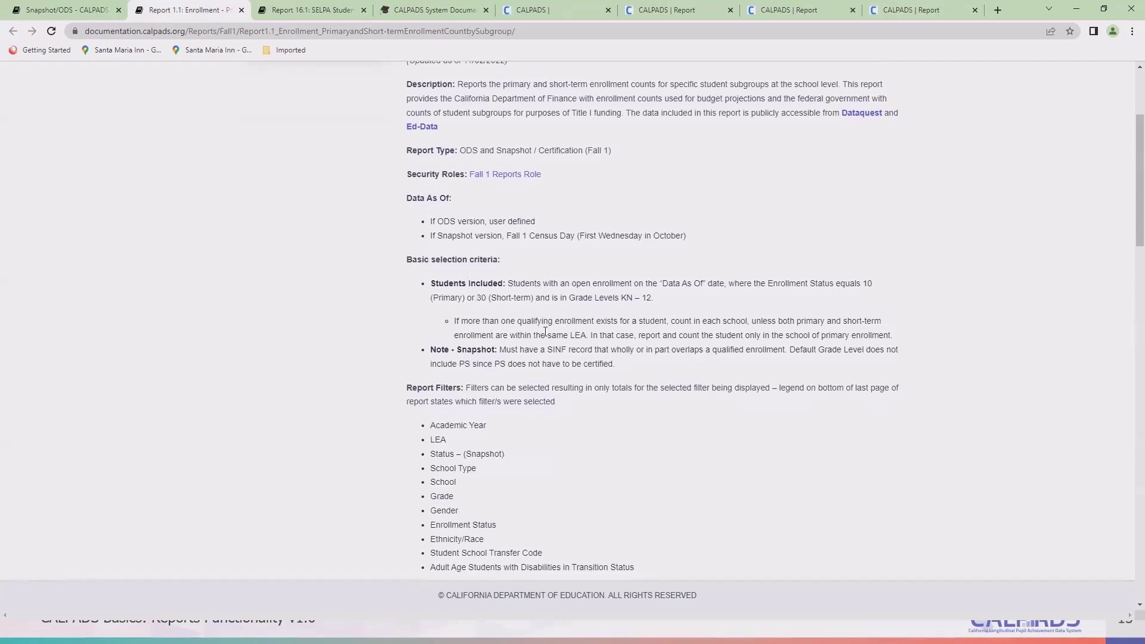
scroll(545, 325, "down", 10)
scroll(550, 326, "down", 1)
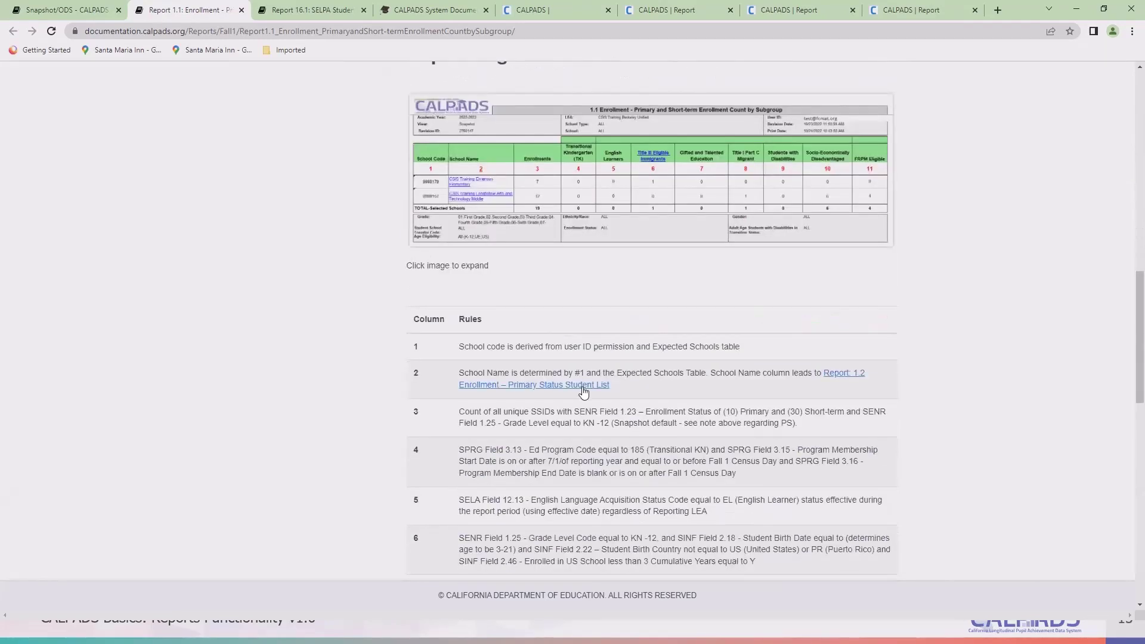
scroll(583, 390, "down", 3)
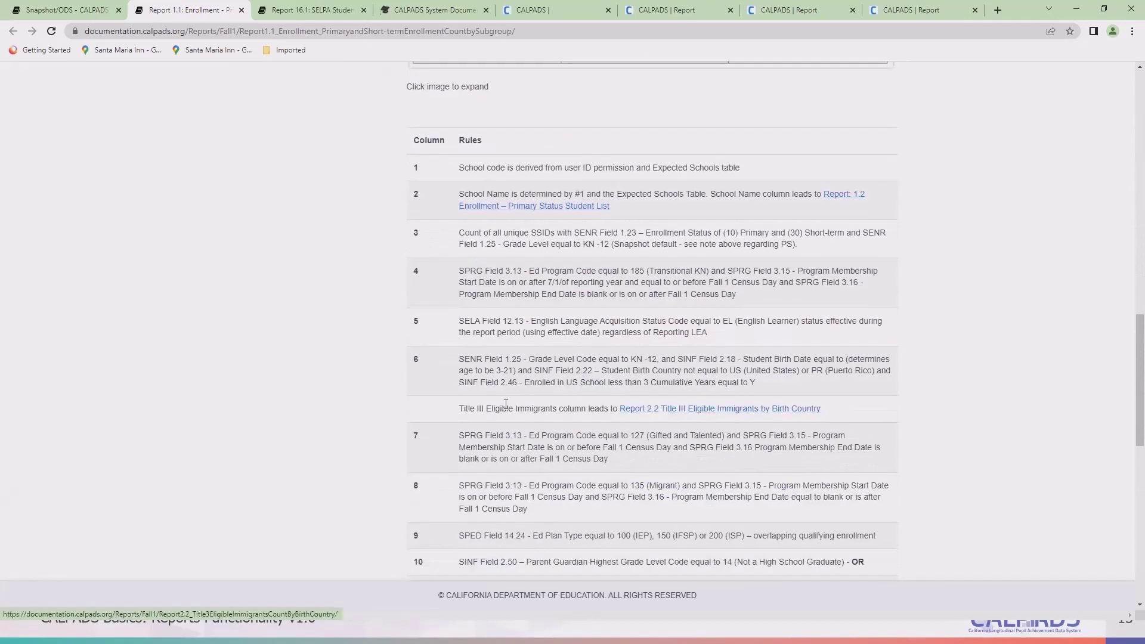
scroll(343, 292, "up", 3)
scroll(340, 296, "up", 4)
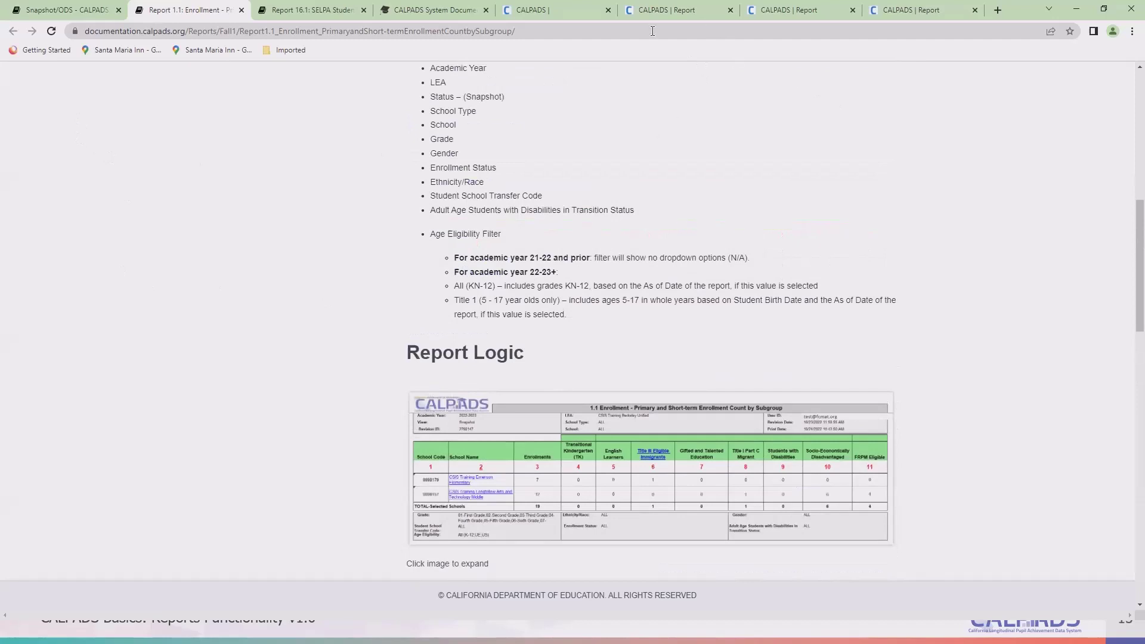
Return to report 2.2 and open the Certification Status page to review the 2022-2023 LEA approval results
left_click(912, 11)
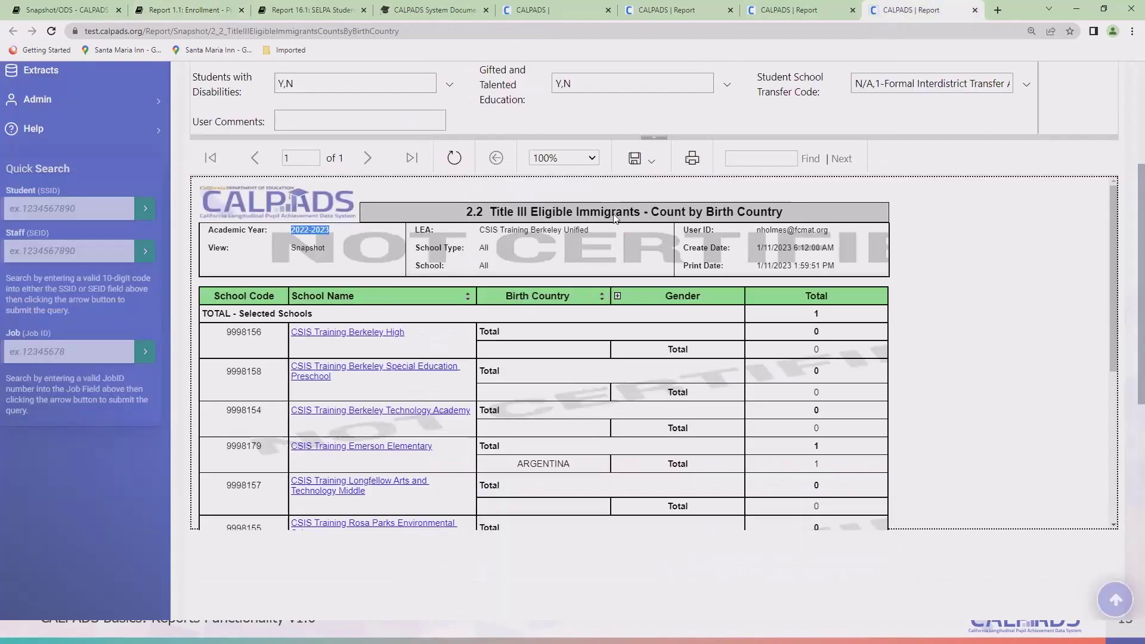
scroll(615, 218, "up", 4)
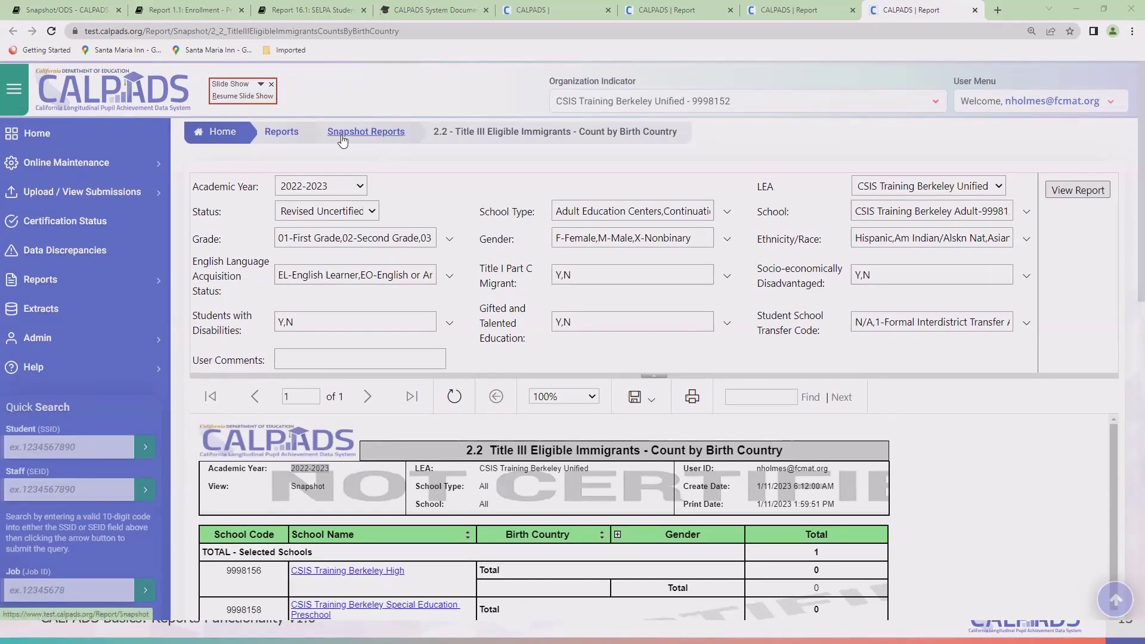
left_click(96, 225)
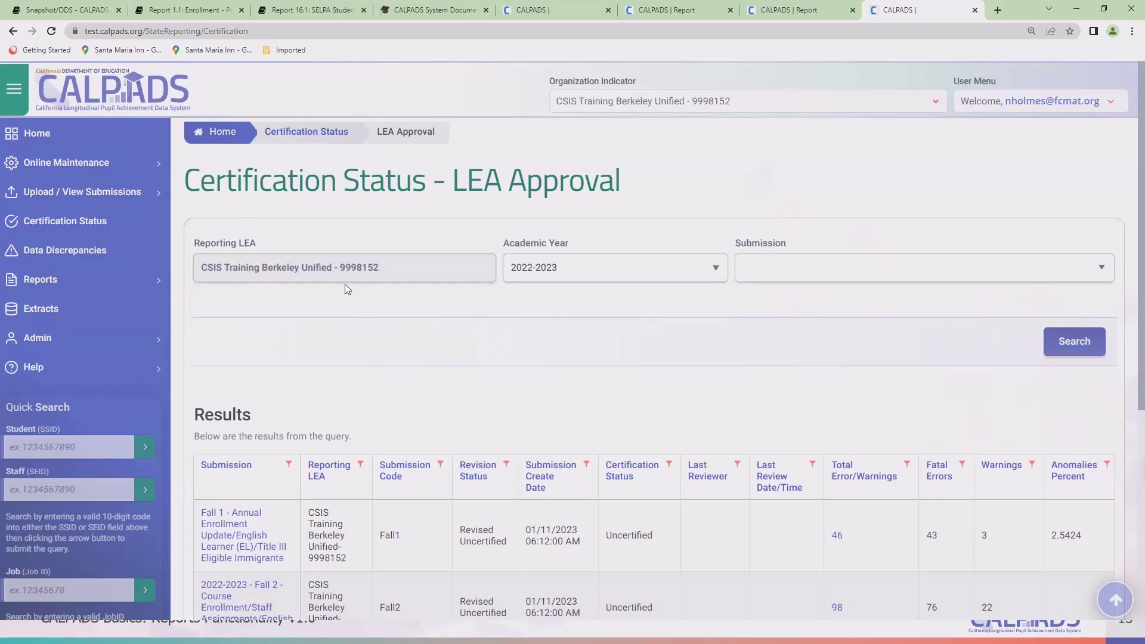
scroll(290, 210, "down", 3)
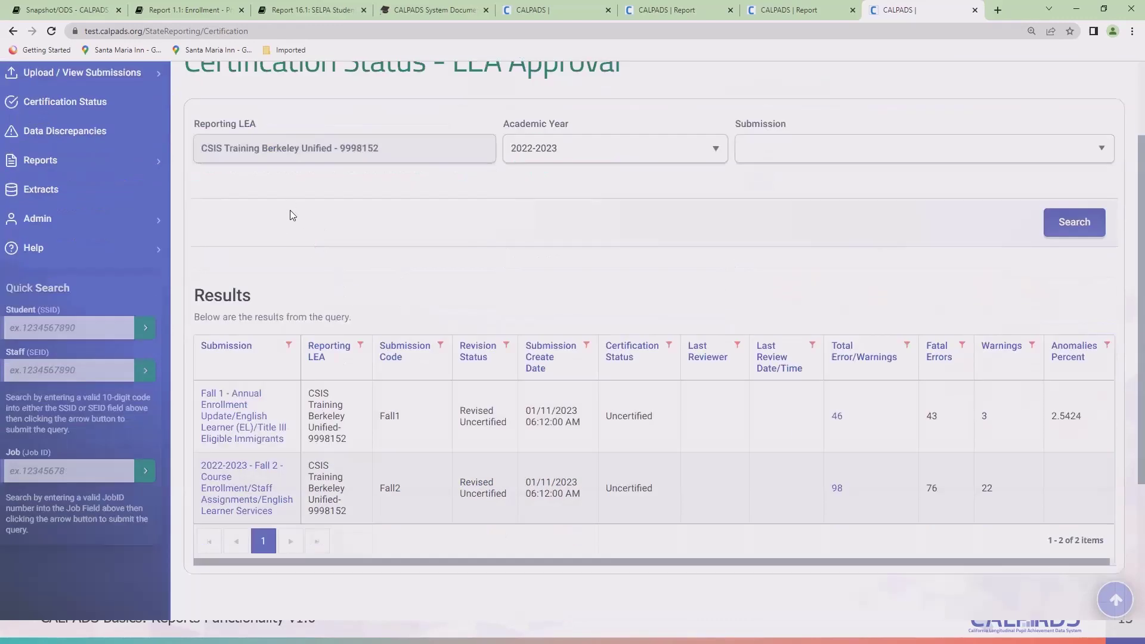
scroll(289, 211, "up", 3)
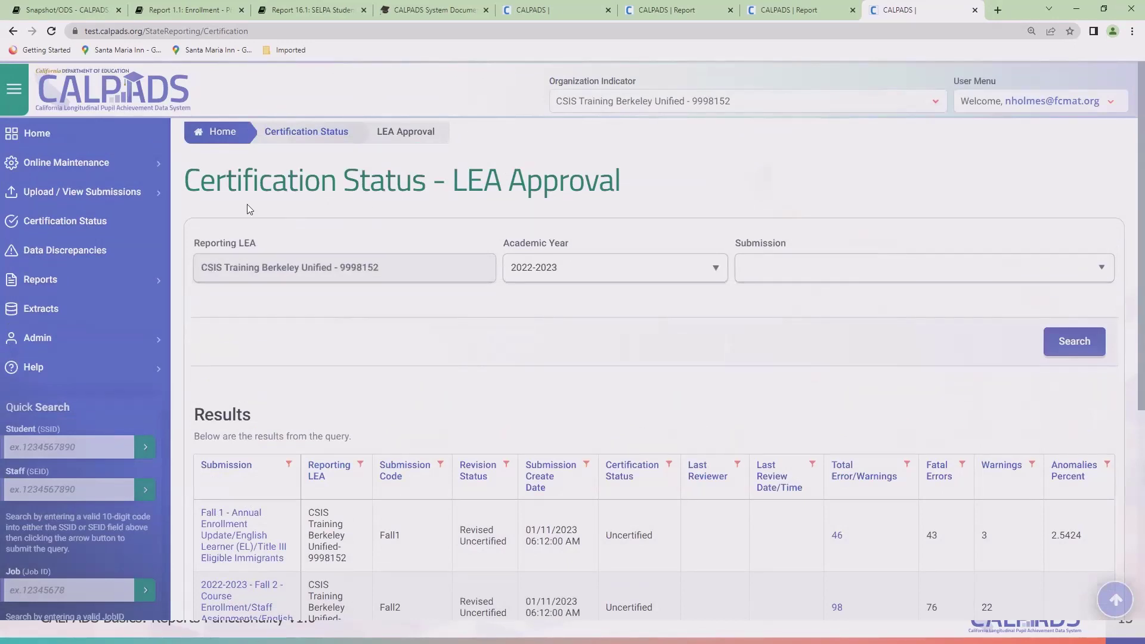
scroll(322, 205, "down", 4)
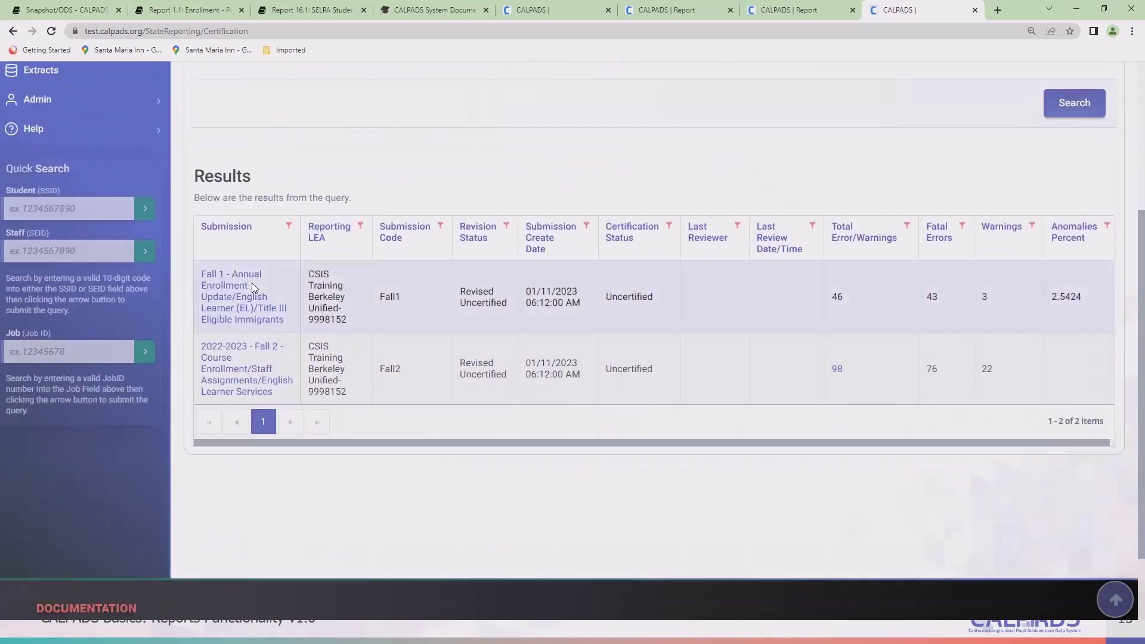
scroll(391, 170, "up", 4)
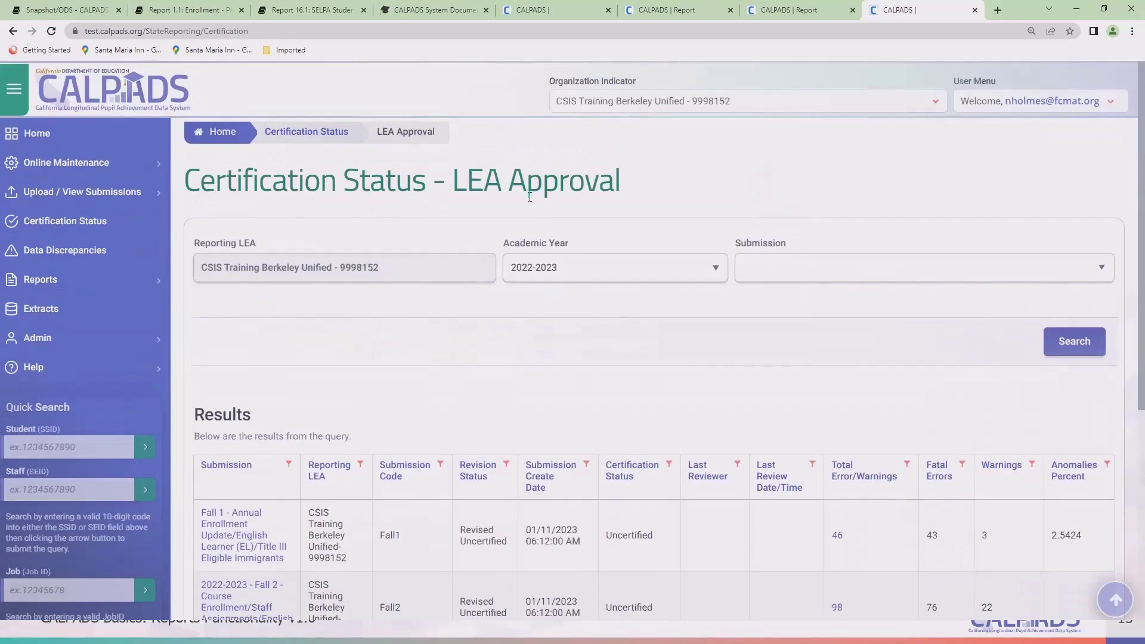
Open the certification details of the Fall 1 submission and look through the aggregate and additional supporting certification reports
scroll(238, 411, "down", 2)
left_click(235, 421)
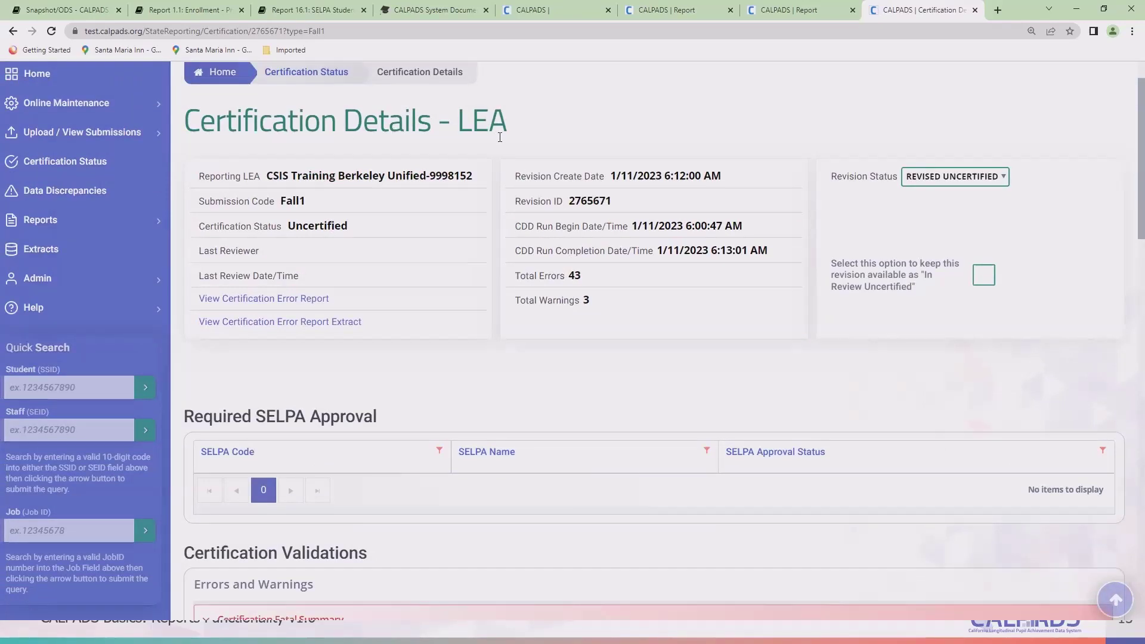
scroll(528, 173, "down", 10)
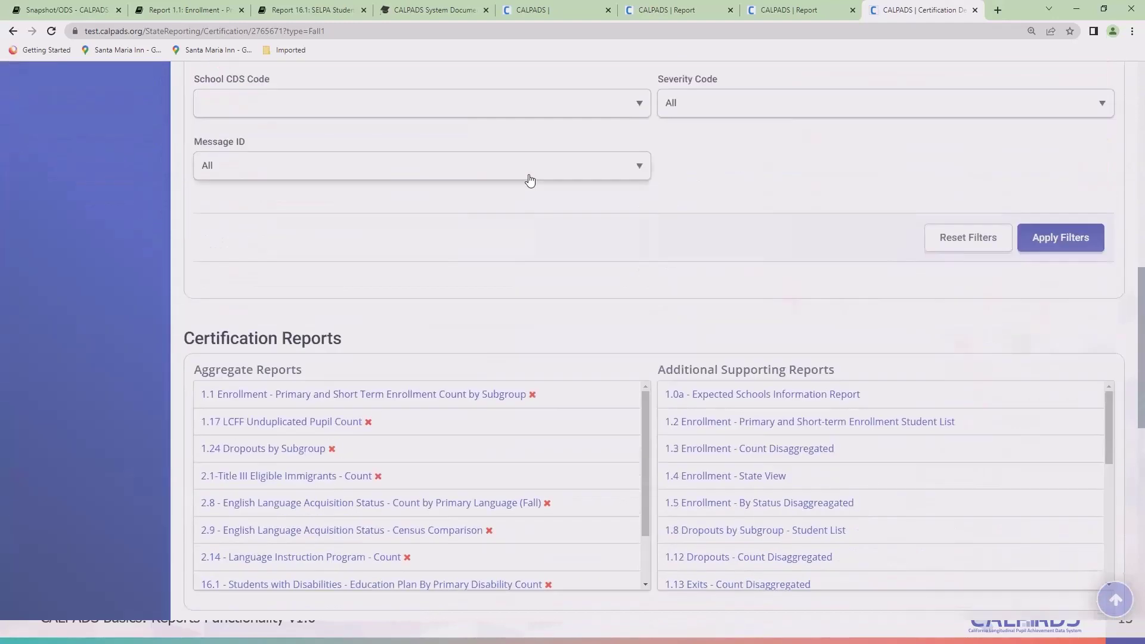
scroll(313, 348, "down", 1)
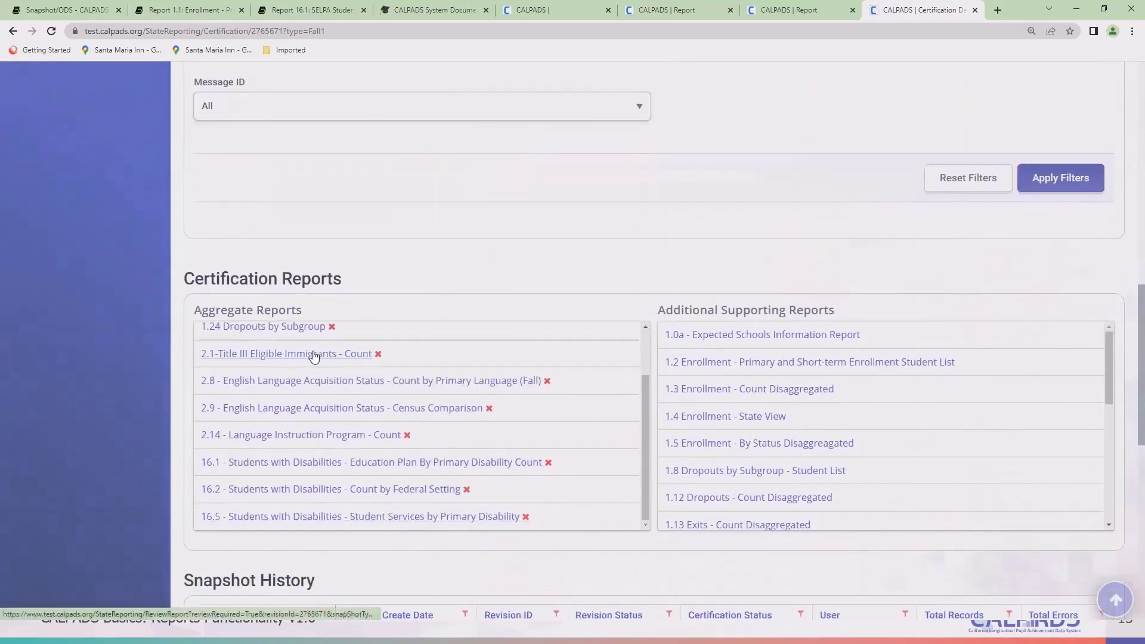
scroll(758, 427, "down", 8)
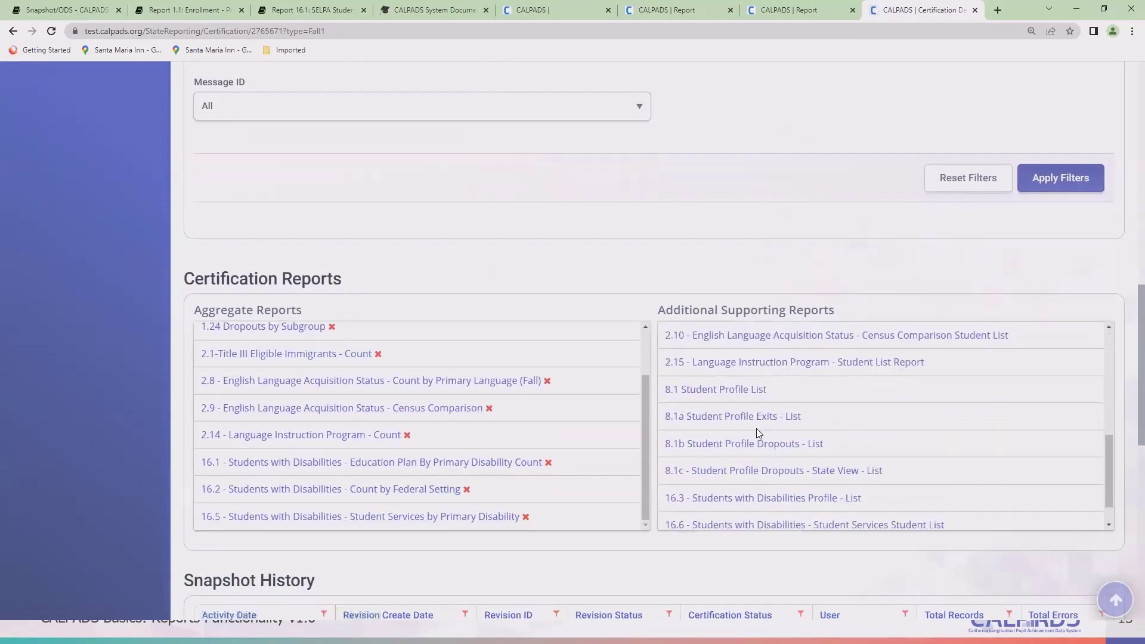
scroll(756, 452, "up", 8)
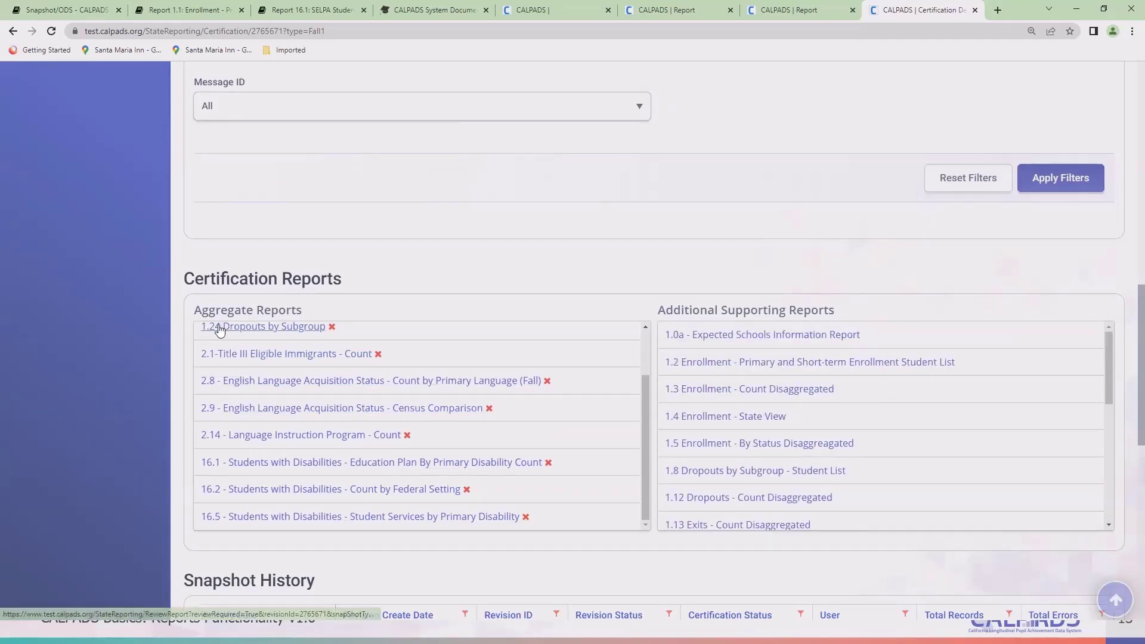
scroll(222, 328, "up", 2)
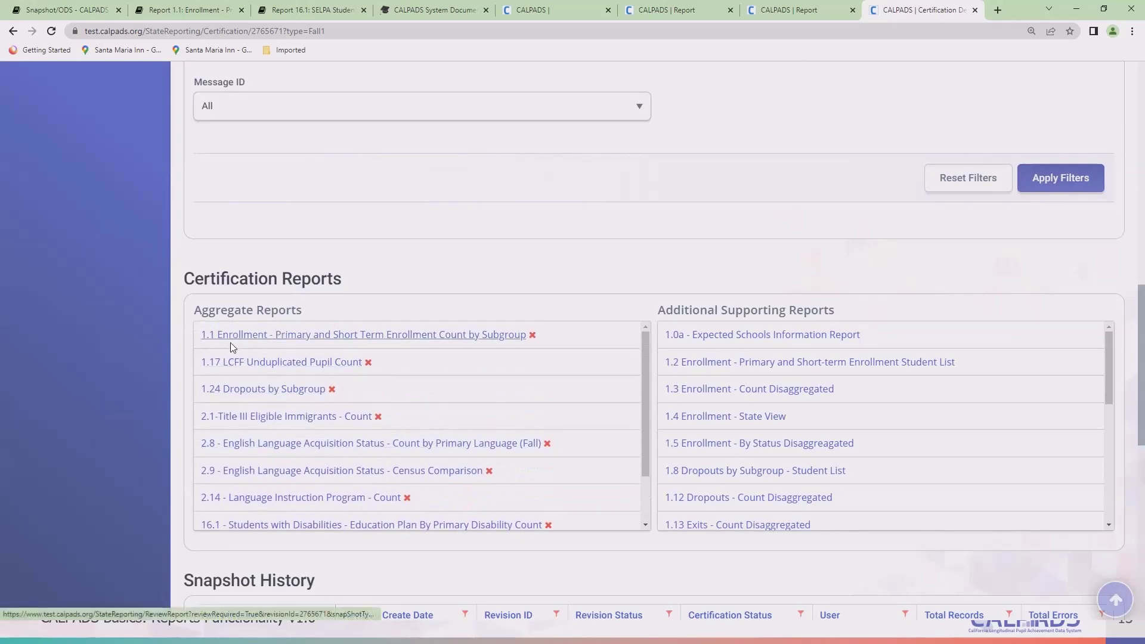
Examine the full list of additional supporting reports and the Snapshot History of the Fall 1 certification
scroll(266, 511, "down", 2)
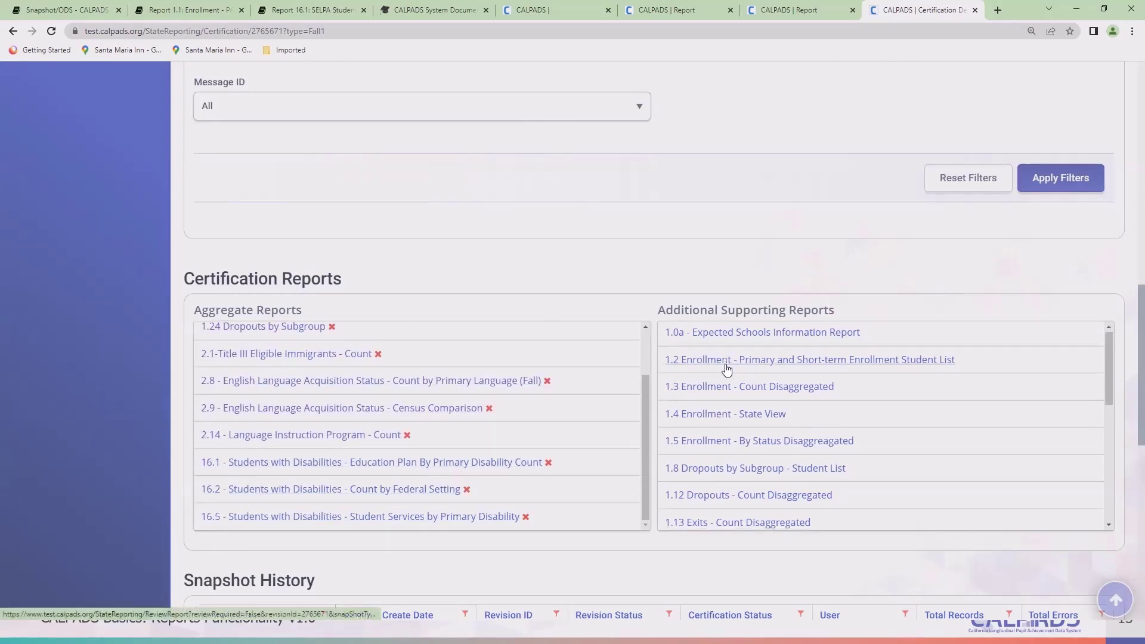
scroll(724, 357, "down", 2)
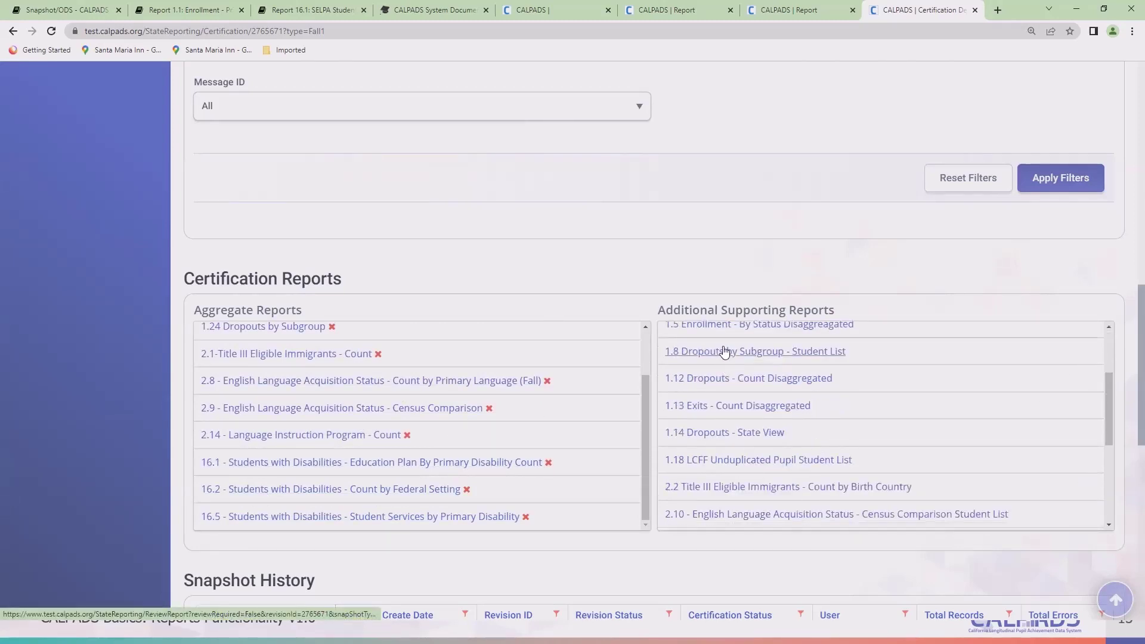
scroll(725, 357, "down", 3)
scroll(730, 455, "down", 2)
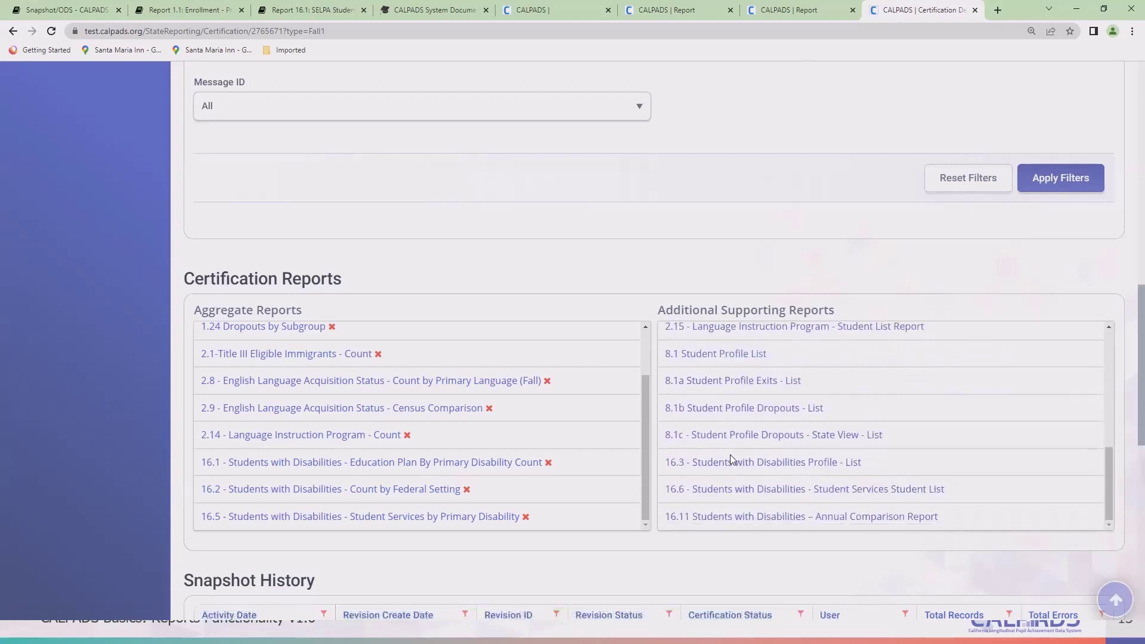
scroll(730, 455, "down", 3)
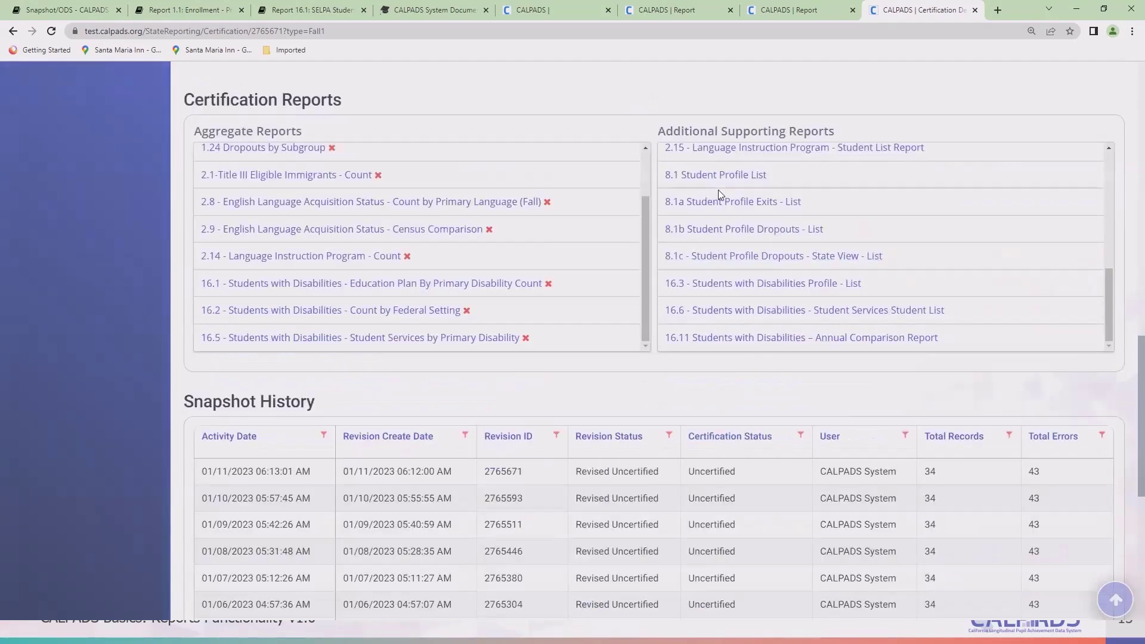
scroll(731, 323, "up", 6)
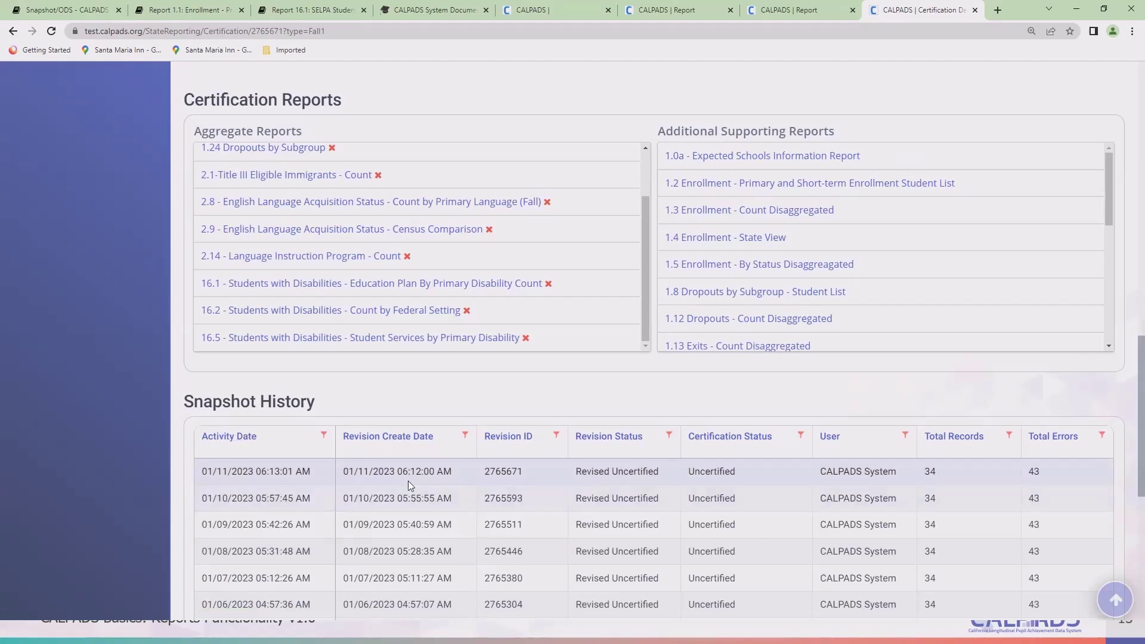
View the available Revision Status choices in the Fall 1 certification details
scroll(559, 456, "up", 4)
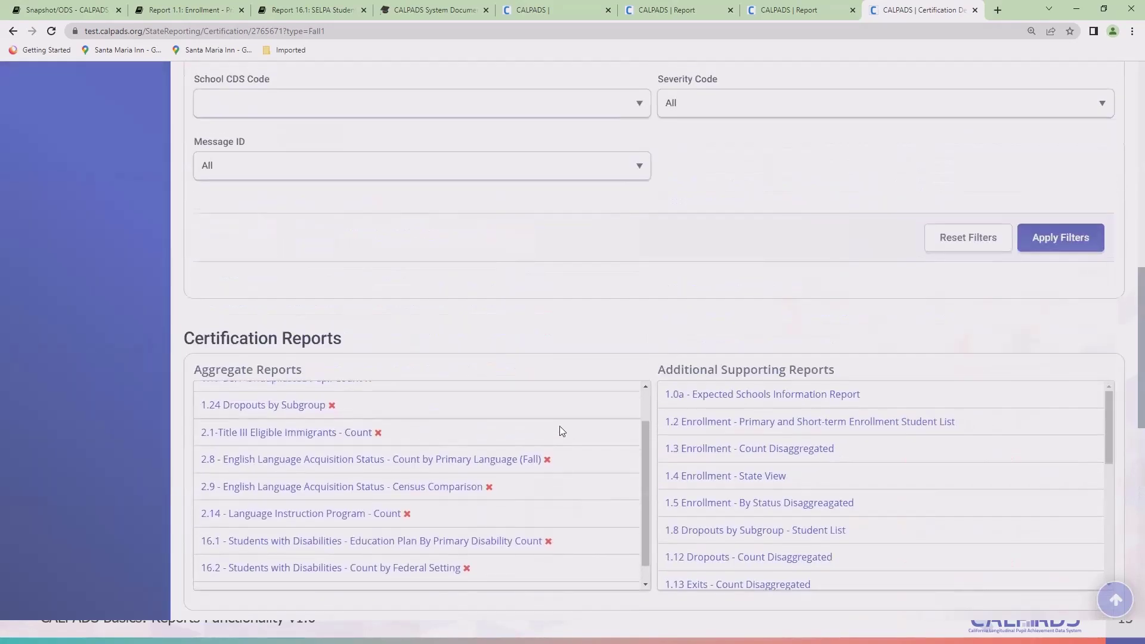
scroll(560, 425, "up", 1)
scroll(684, 241, "up", 10)
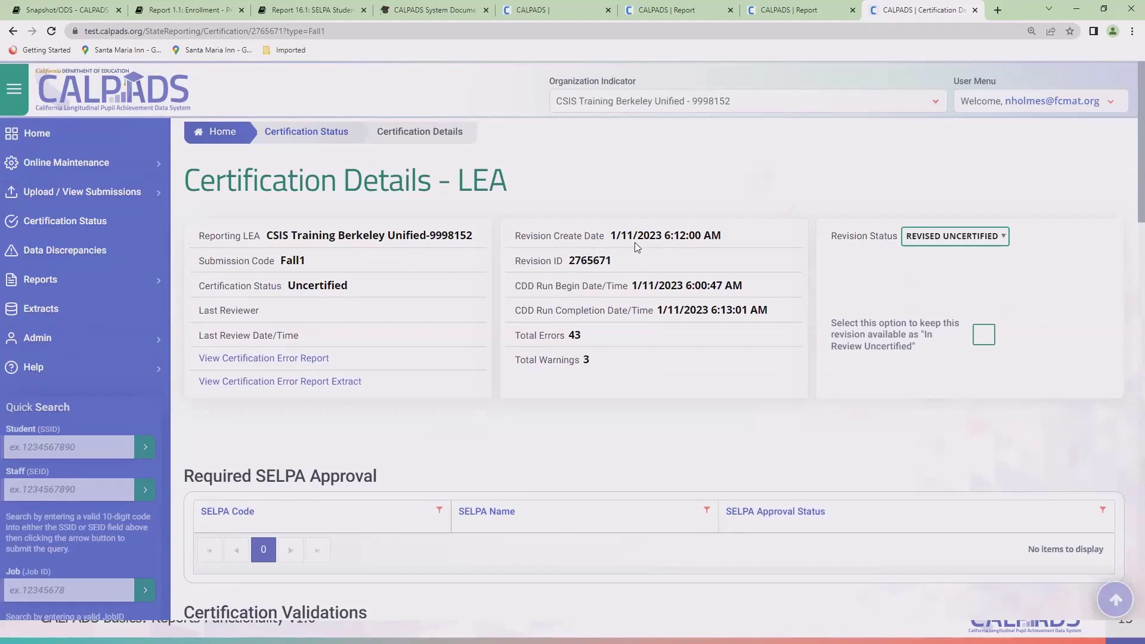
left_click(1001, 238)
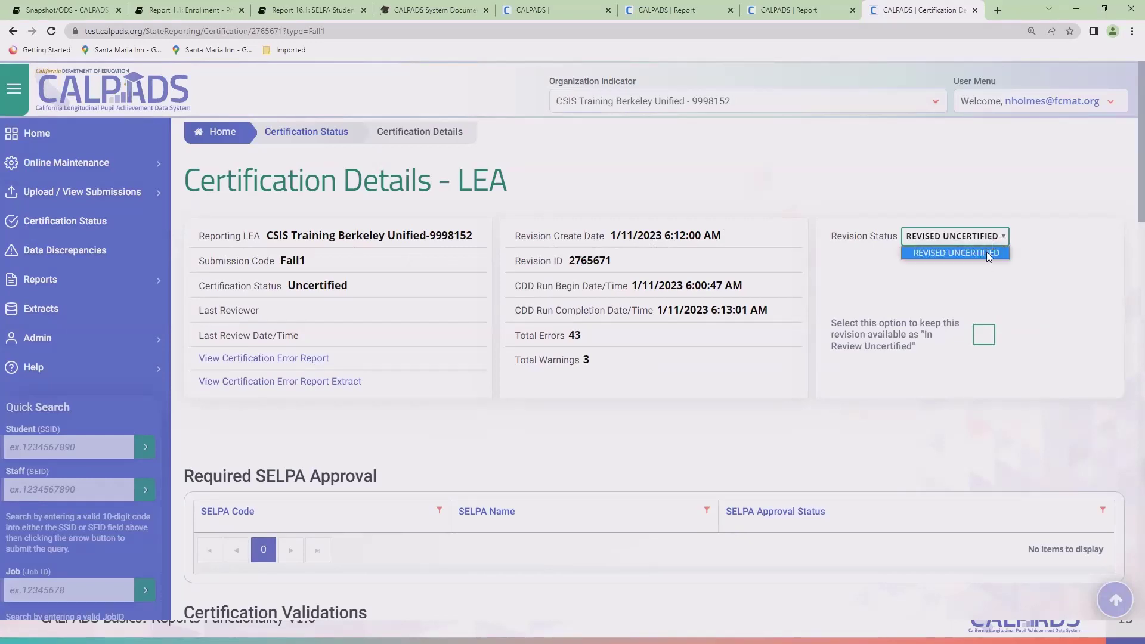
Open aggregate report 1.1 Enrollment - Primary and Short Term Enrollment Count by Subgroup from the certification reports and view its contents
scroll(821, 325, "down", 4)
scroll(820, 329, "down", 10)
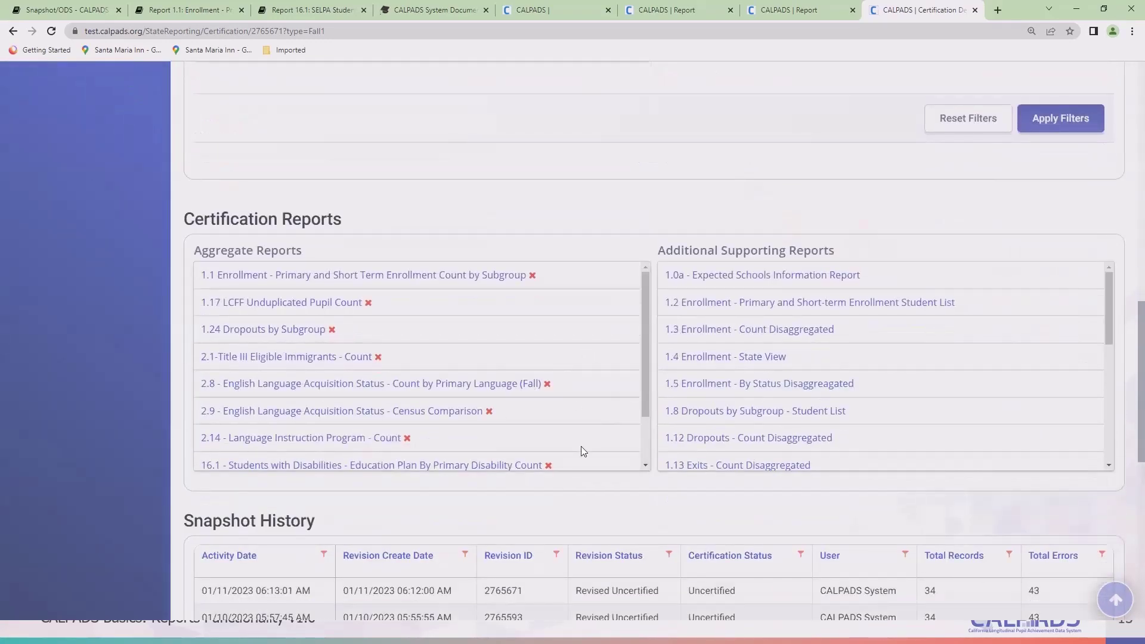
left_click(274, 279)
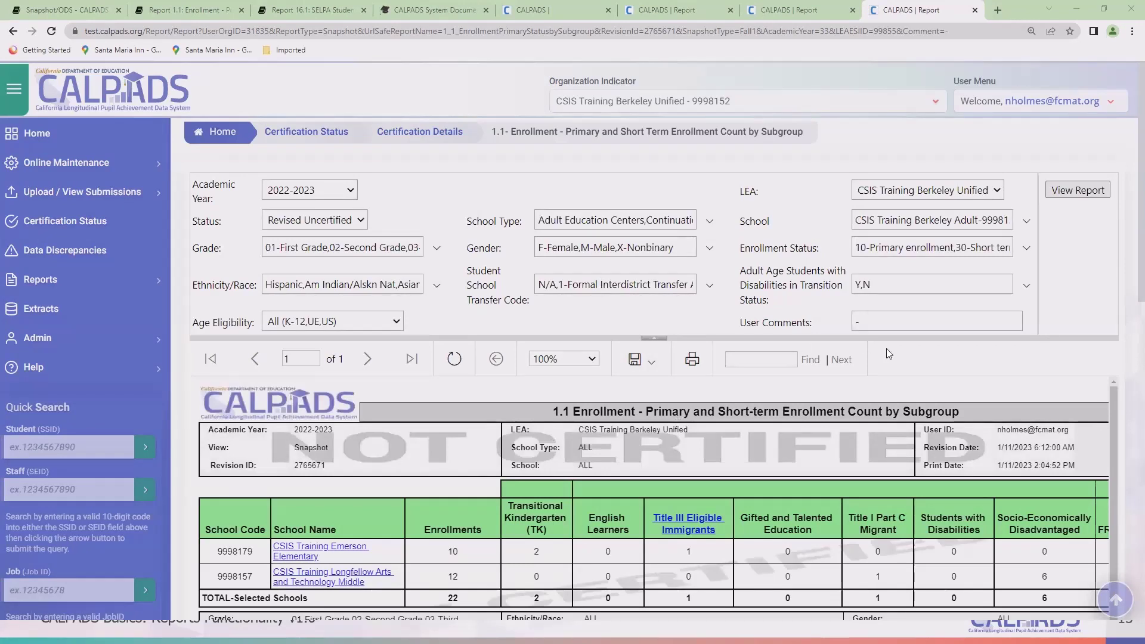
scroll(887, 349, "down", 1)
scroll(880, 346, "down", 3)
scroll(661, 327, "up", 5)
scroll(885, 429, "down", 1)
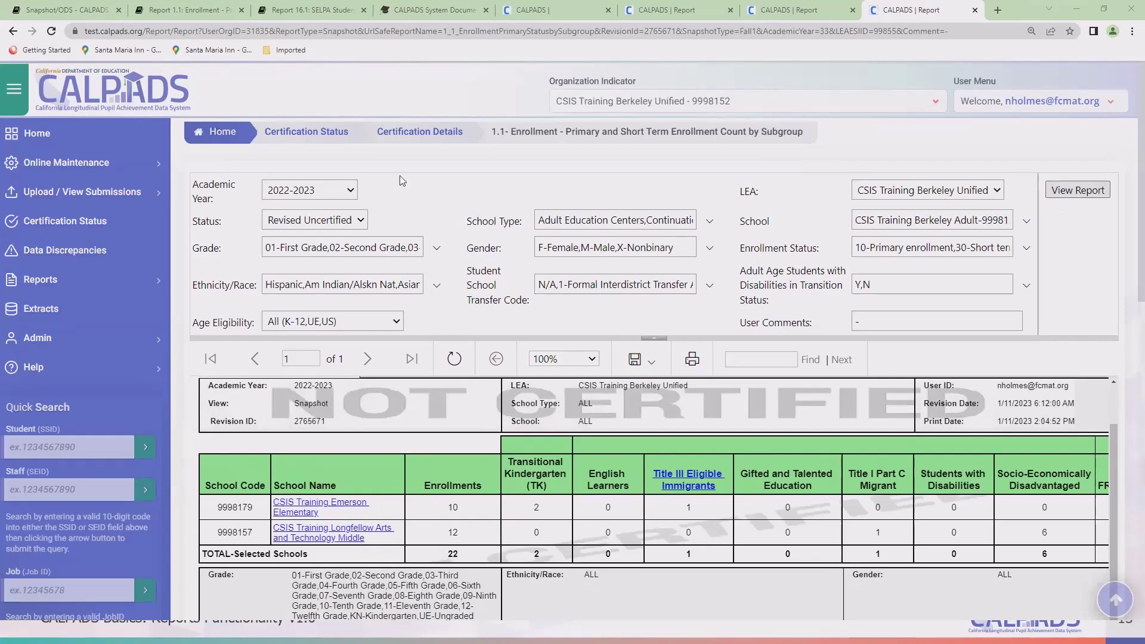
View the Academic Year and Status filter choices of report 1.1 without changing either selection
left_click(348, 191)
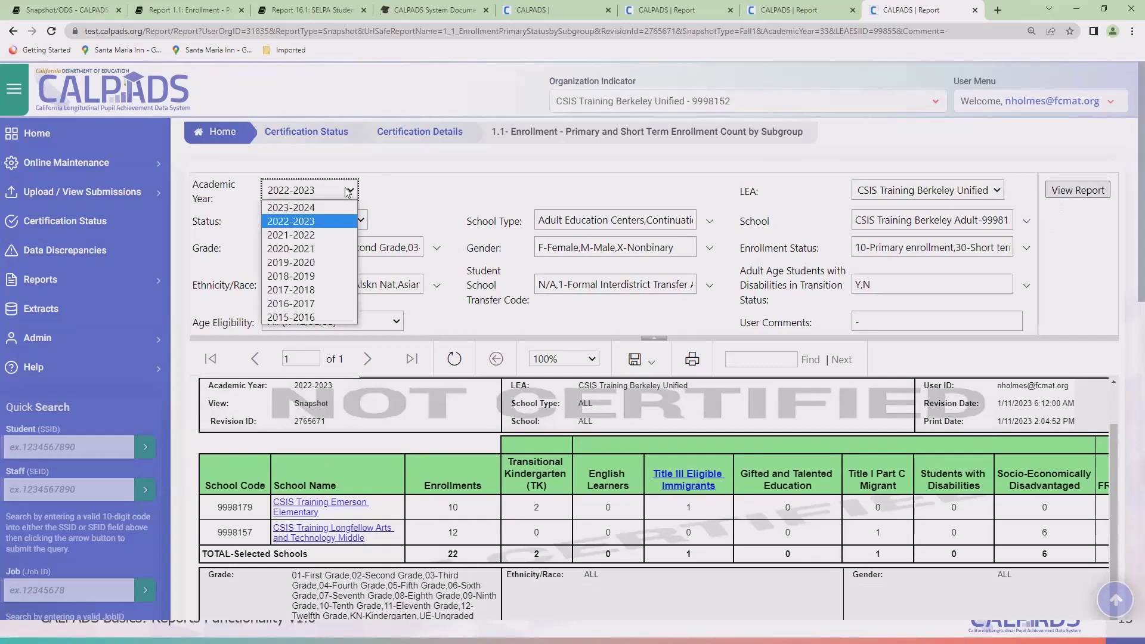
left_click(366, 233)
left_click(361, 222)
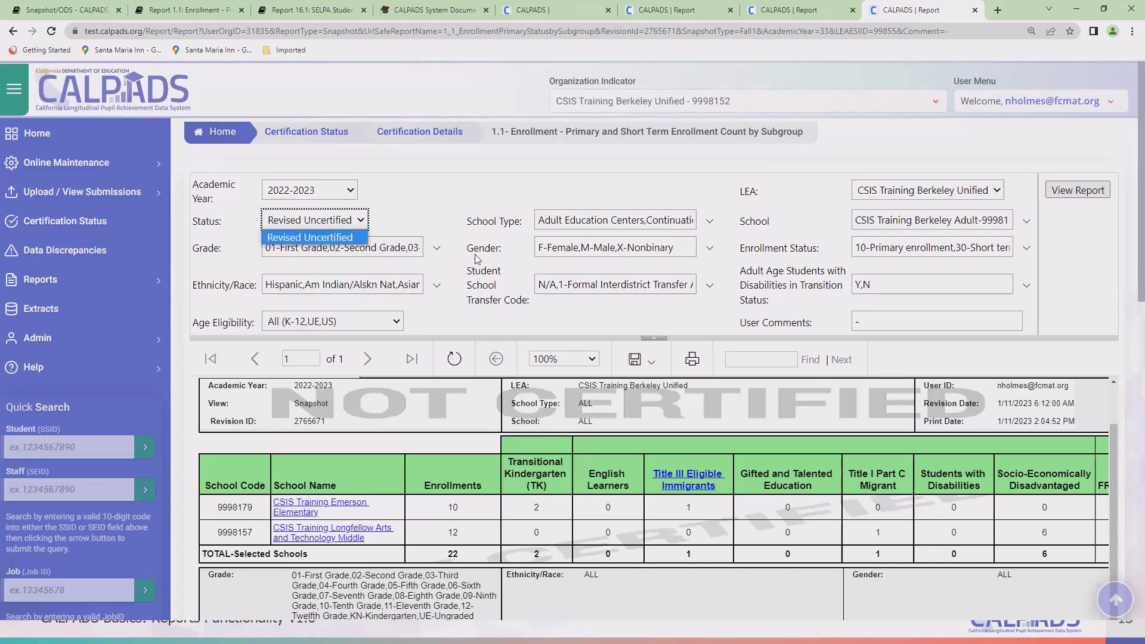
left_click(470, 188)
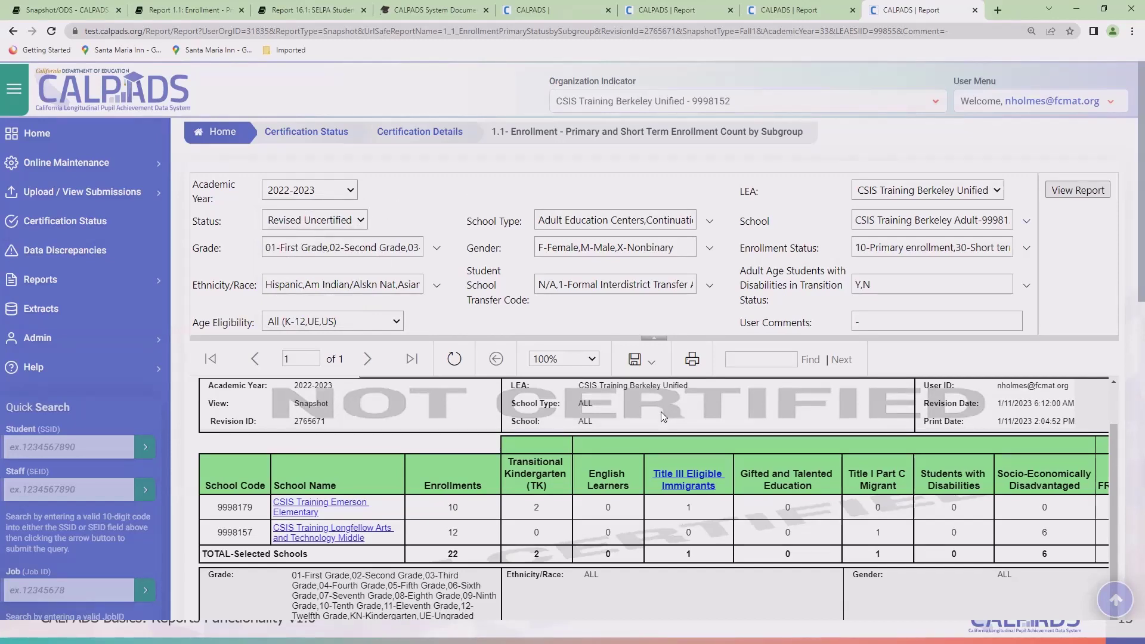
Highlight the academic year in the report 1.1 header and the Title III Eligible Immigrants count of CSIS Training Emerson Elementary
scroll(494, 394, "down", 2)
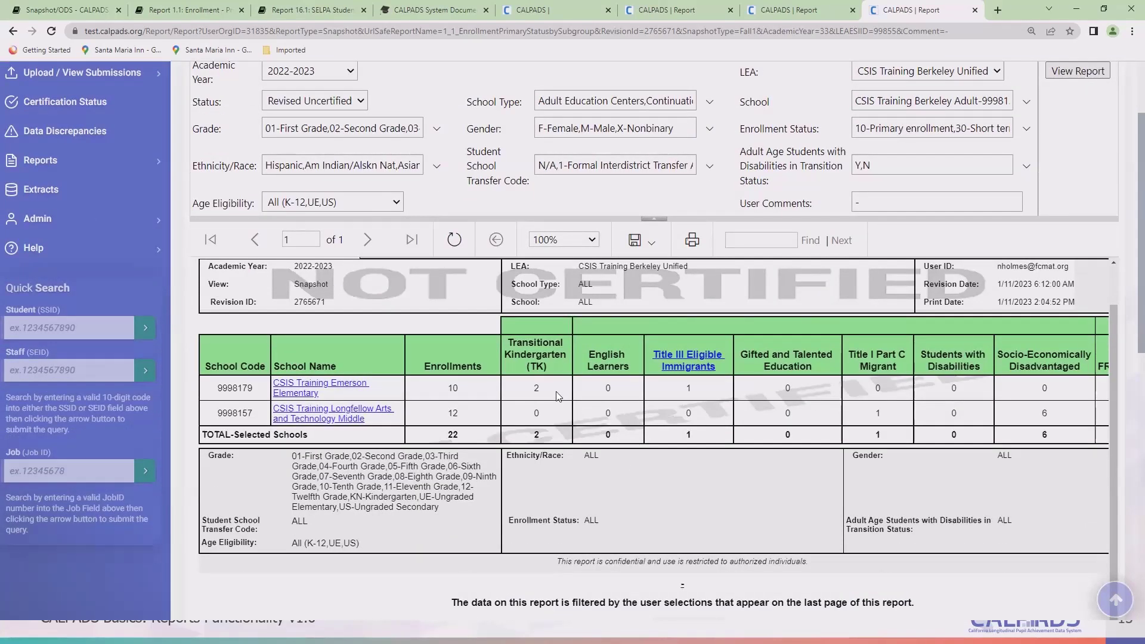
scroll(358, 411, "up", 1)
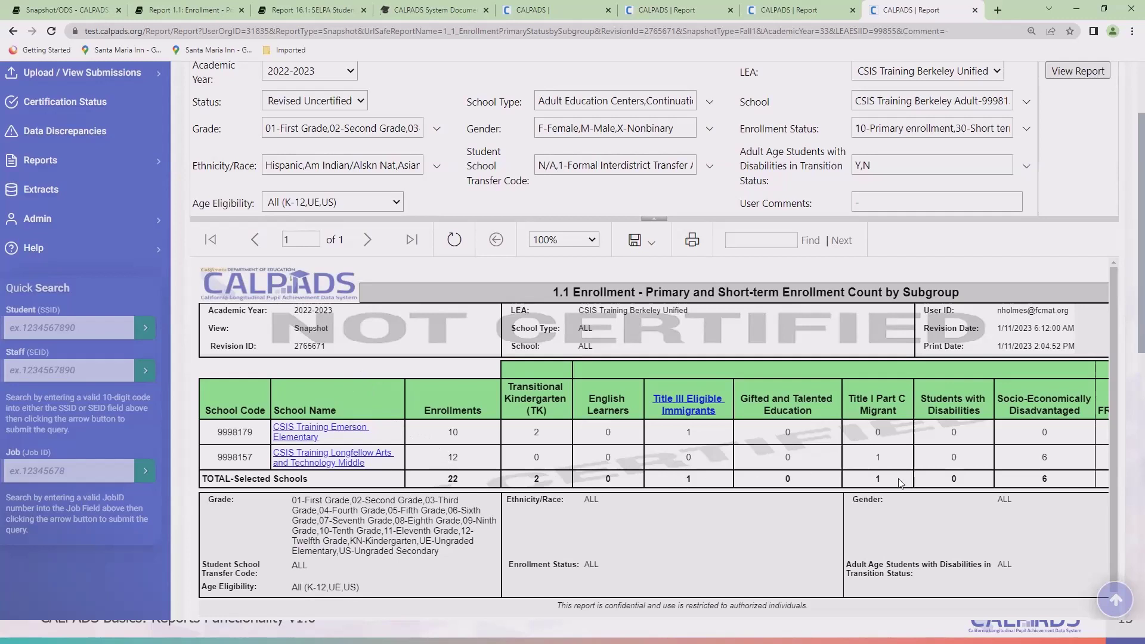
left_click(310, 310)
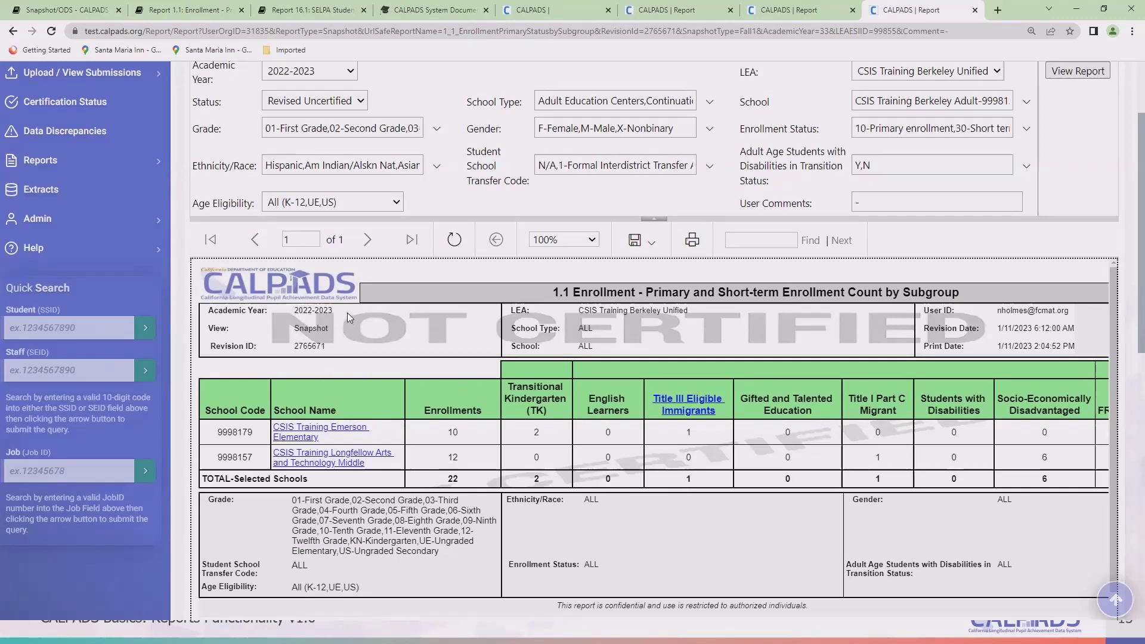
left_click_drag(343, 311, 292, 314)
left_click(713, 435)
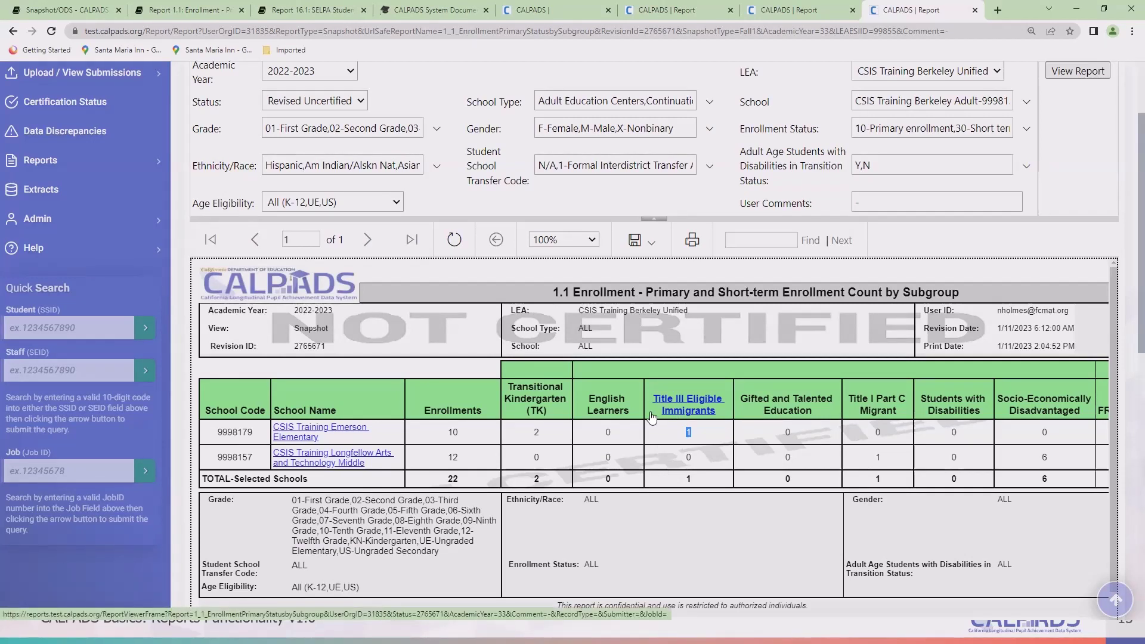
Open the ODS Reports page from the certification view of report 1.1
scroll(688, 264, "up", 2)
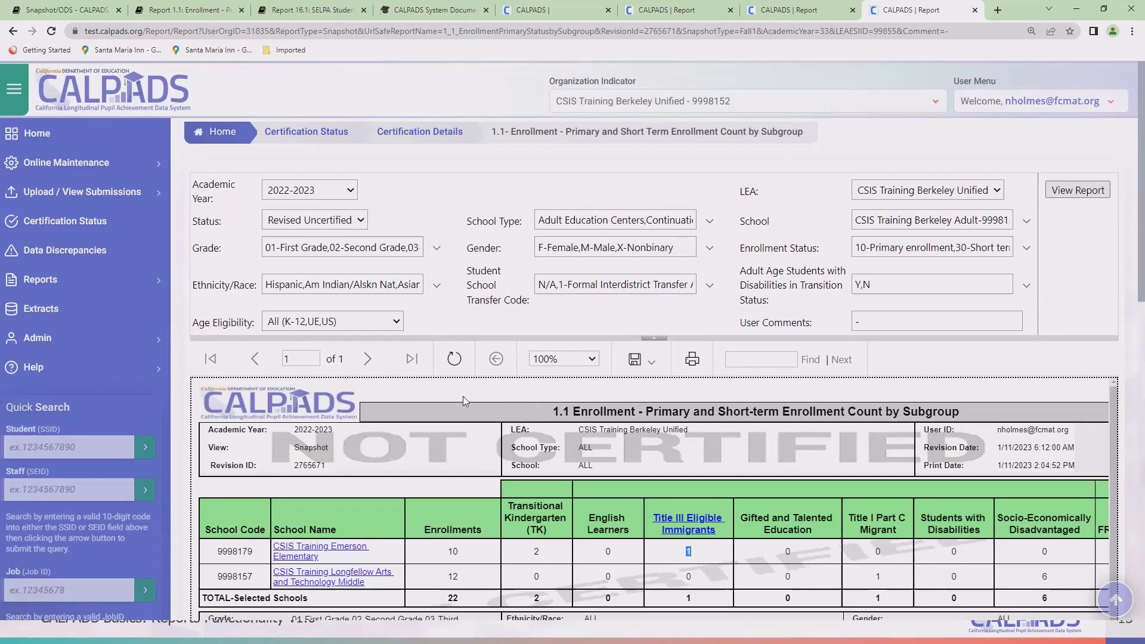
left_click(159, 282)
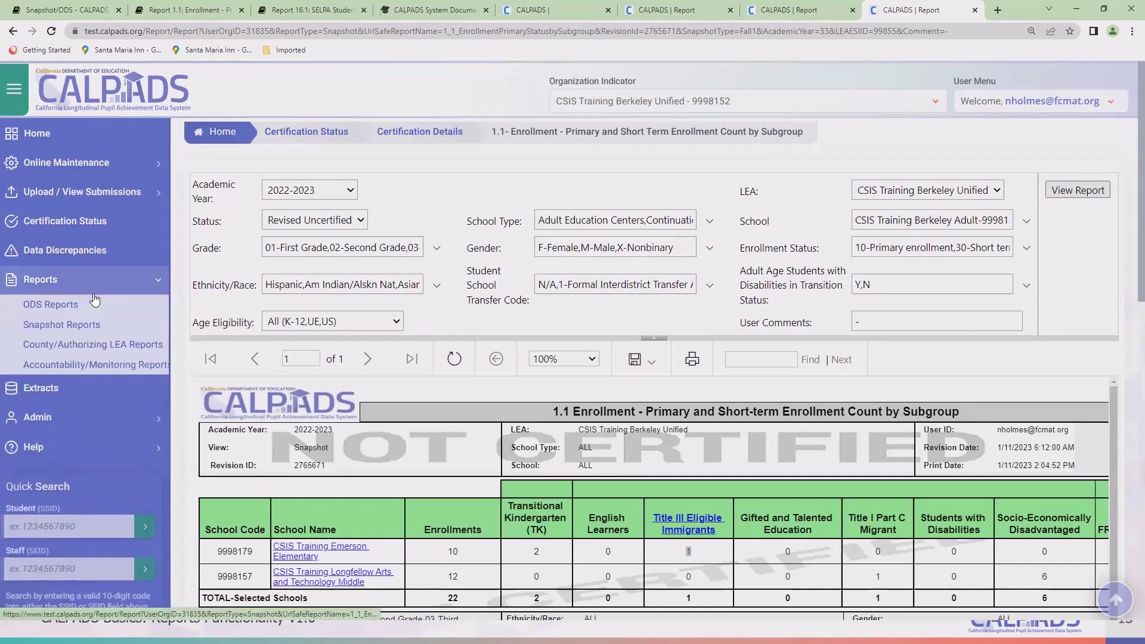
left_click(65, 307)
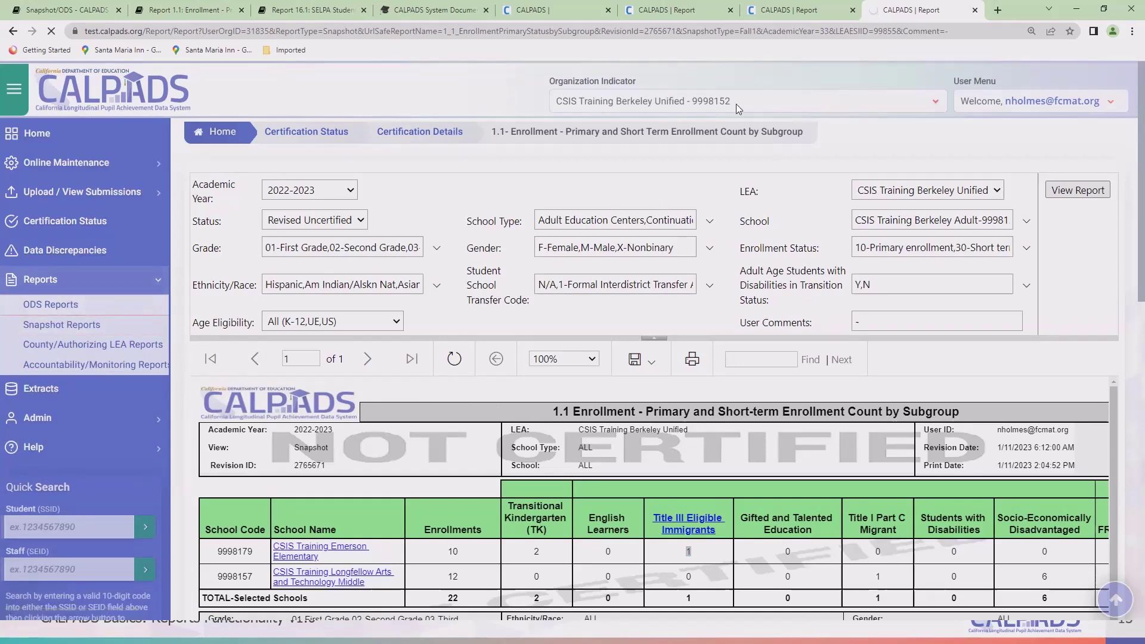
Close the three other CALPADS browser tabs and highlight the as-of date under the ODS Reports heading
left_click(731, 10)
left_click(731, 11)
left_click(731, 10)
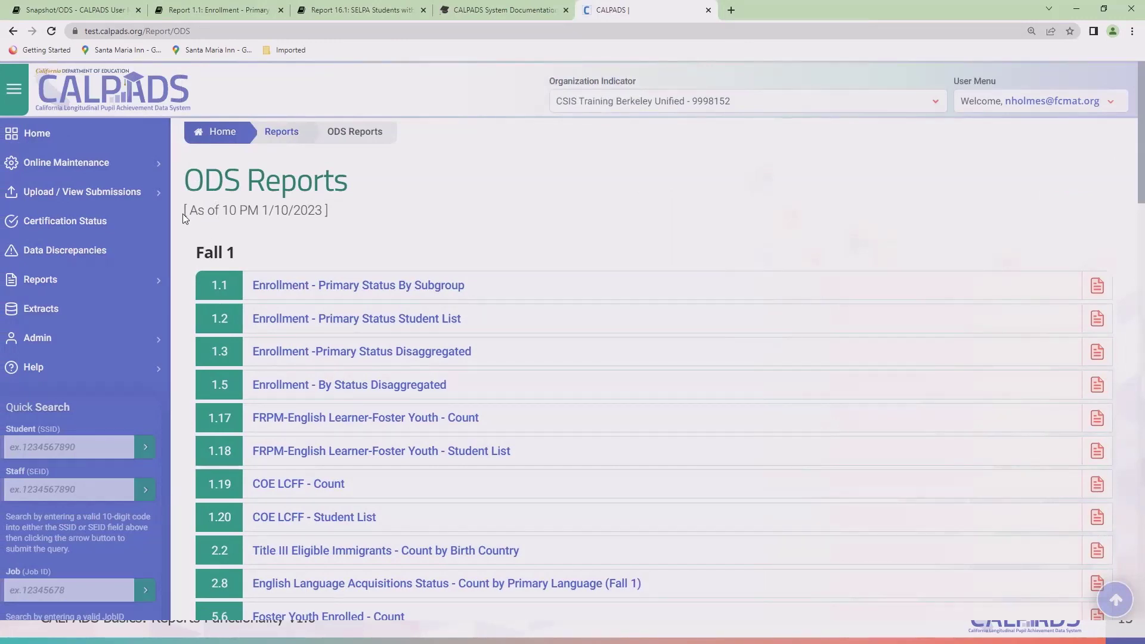
left_click_drag(183, 214, 333, 214)
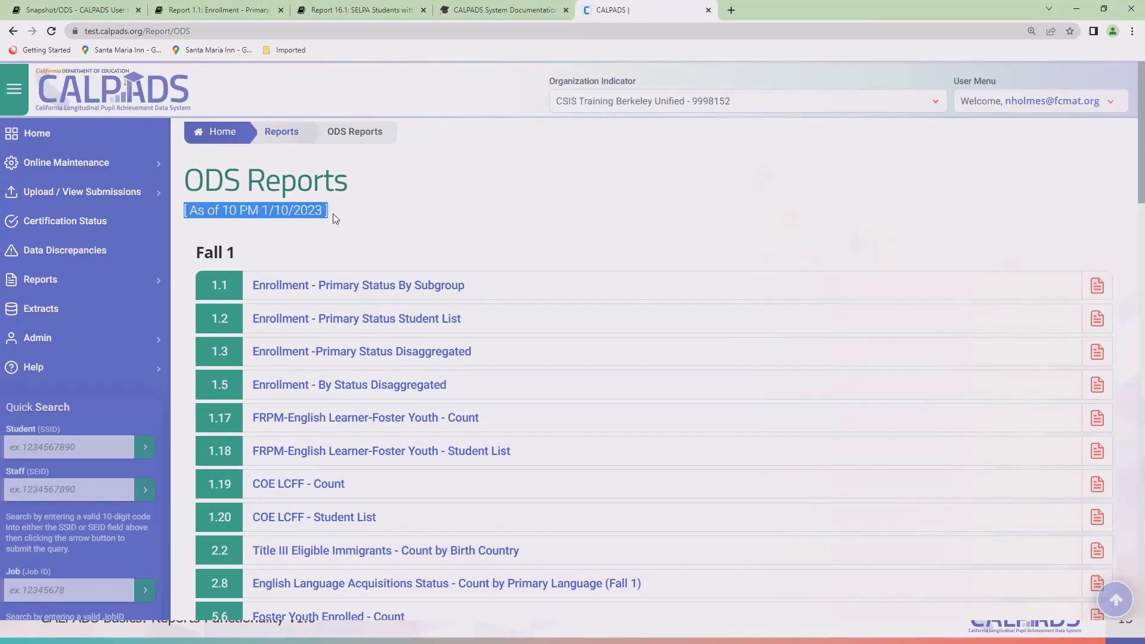
left_click(334, 212)
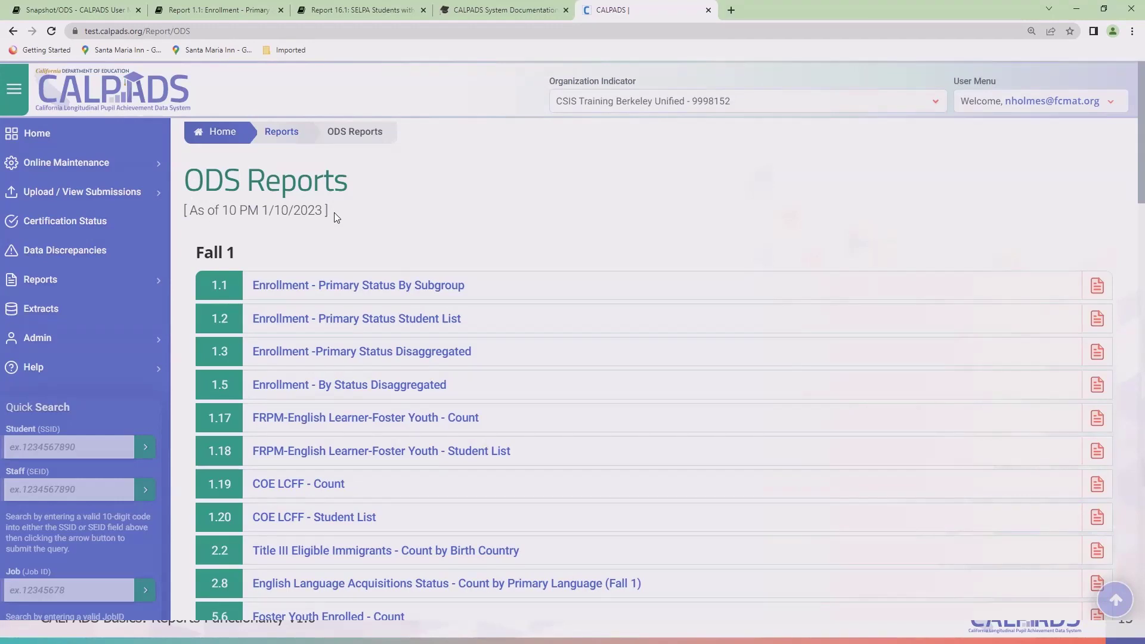